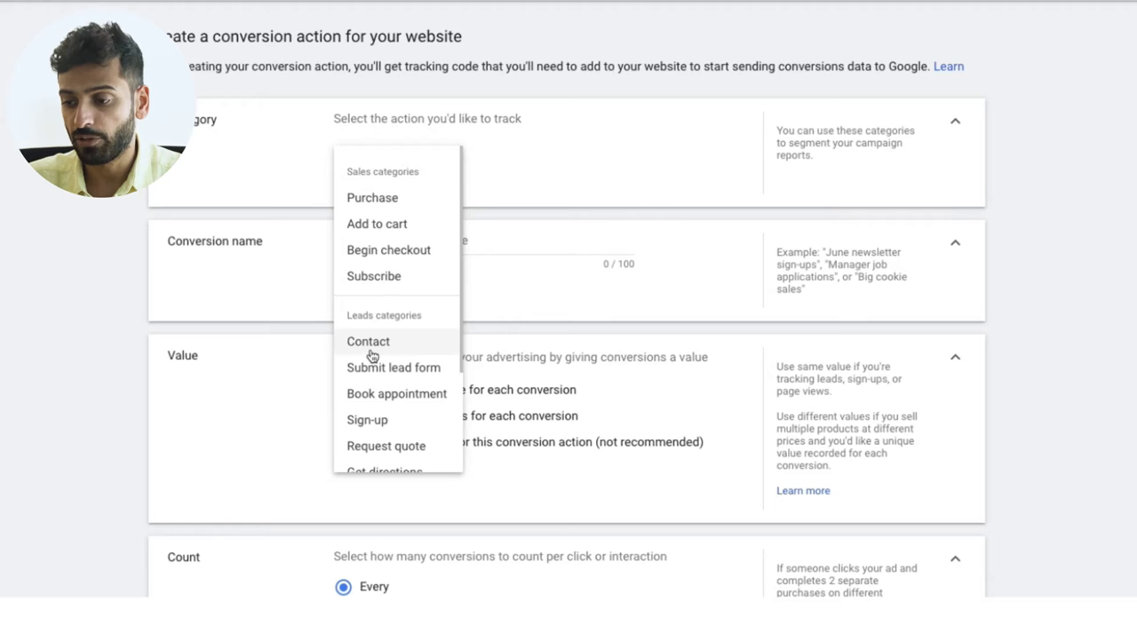
- Set the category of the website conversion action to Contact
scroll(373, 355, "up", 2)
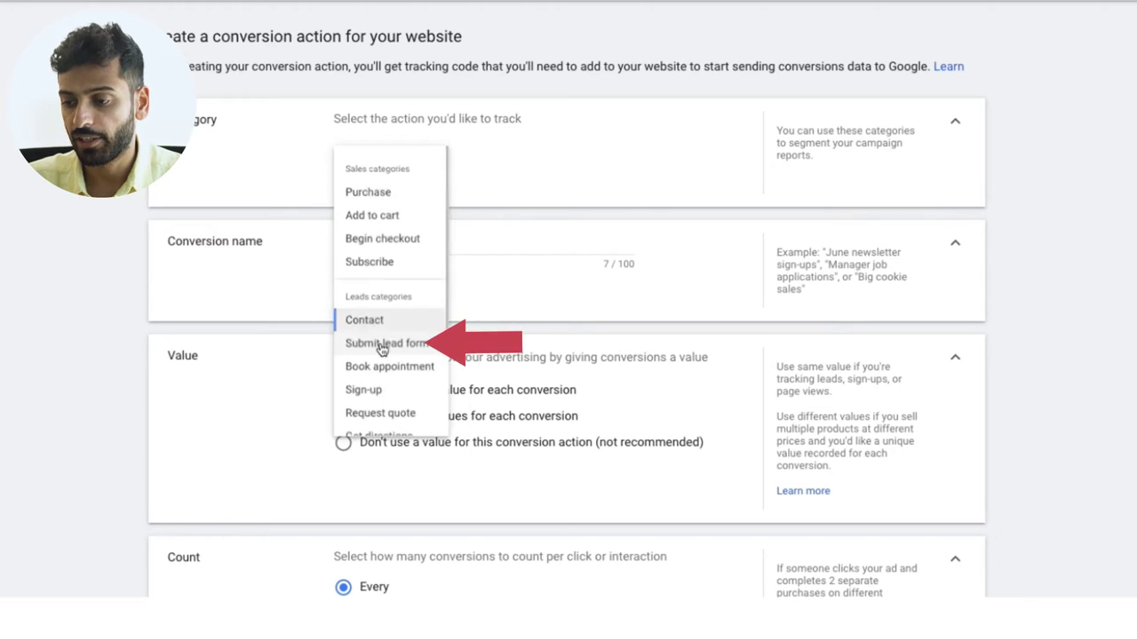
left_click(420, 236)
double_click(404, 238)
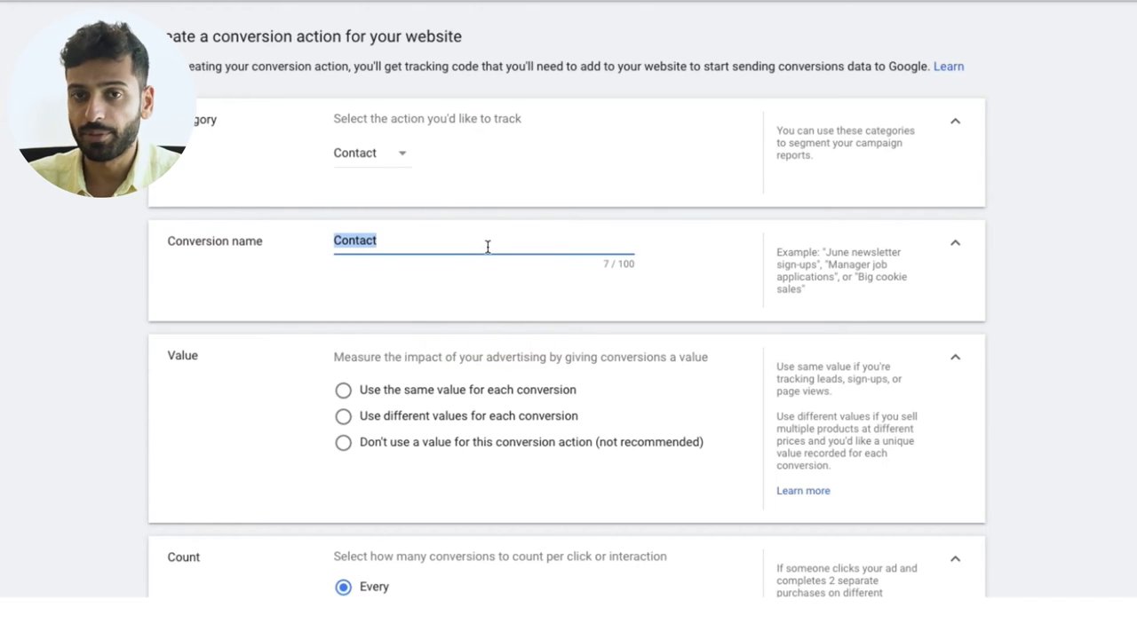
type("C")
left_click(381, 152)
left_click(373, 197)
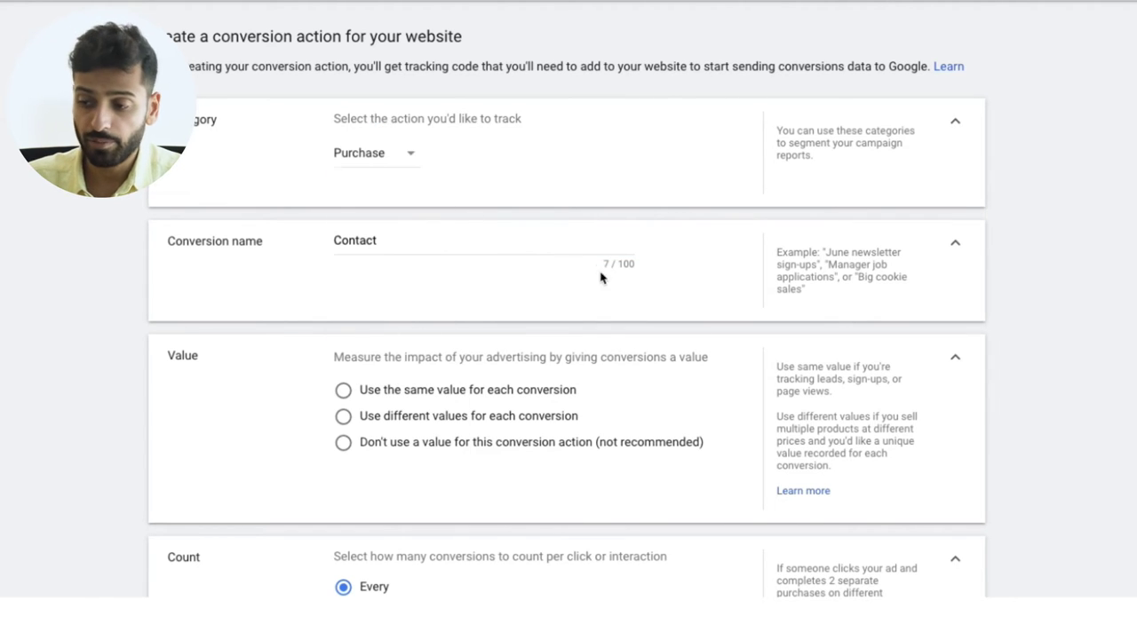
left_click(395, 174)
left_click(373, 336)
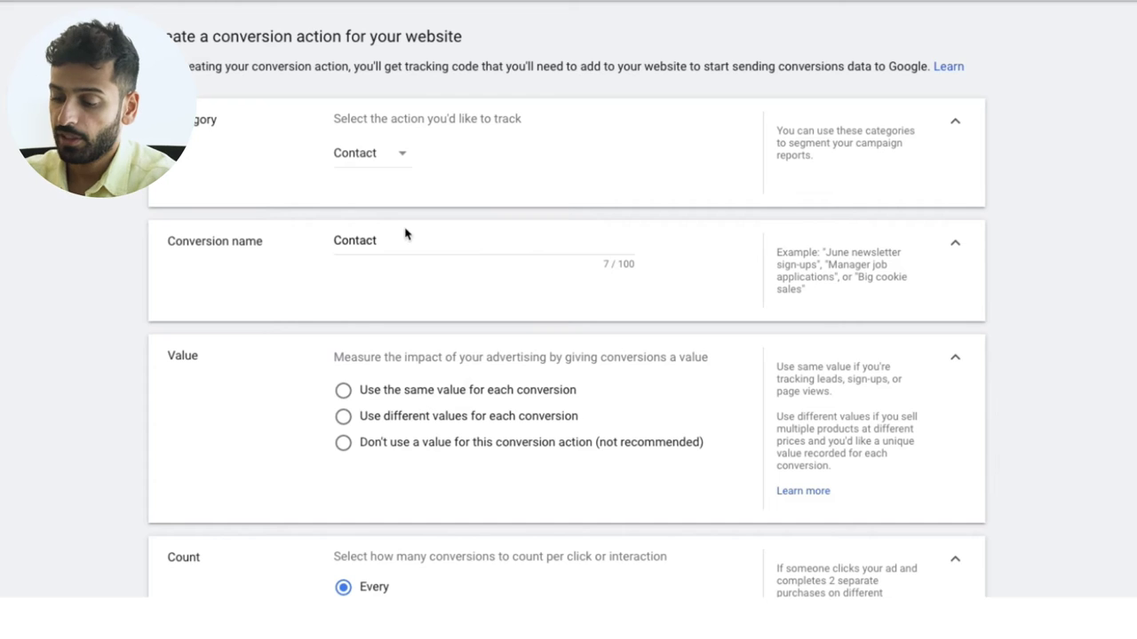
- Name the conversion action "Lead - Opted In"
double_click(404, 240)
type("LEad -")
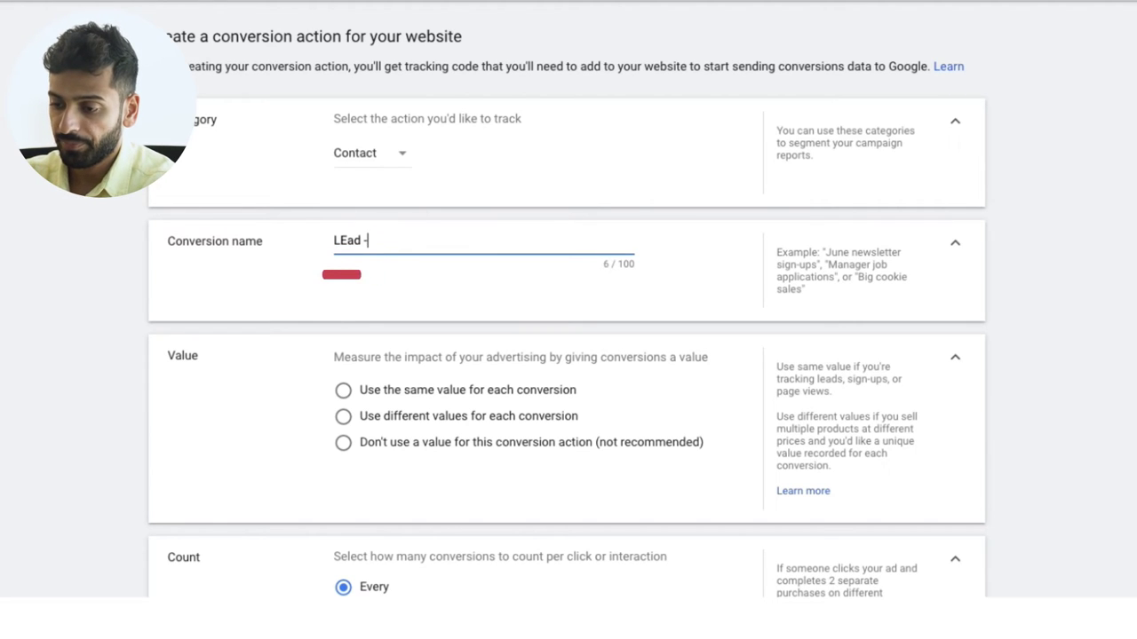
key("BackSpace")
key("BackSpace")
key("BackSpace")
type("e")
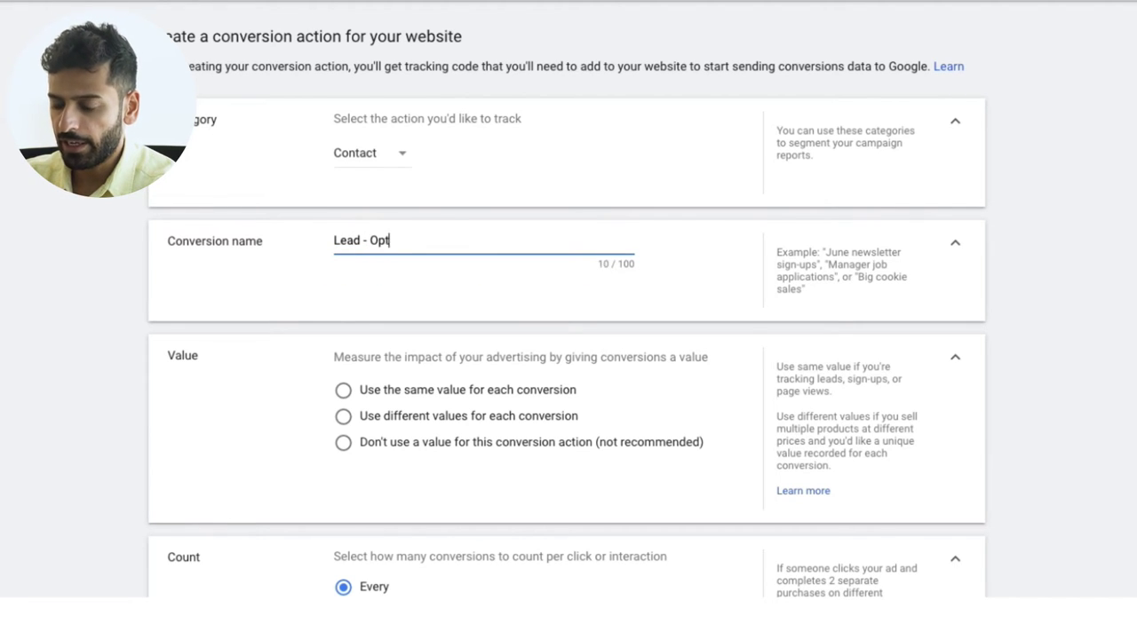
- Set the conversion action to use no value and to count only one conversion per click or interaction
left_click(550, 442)
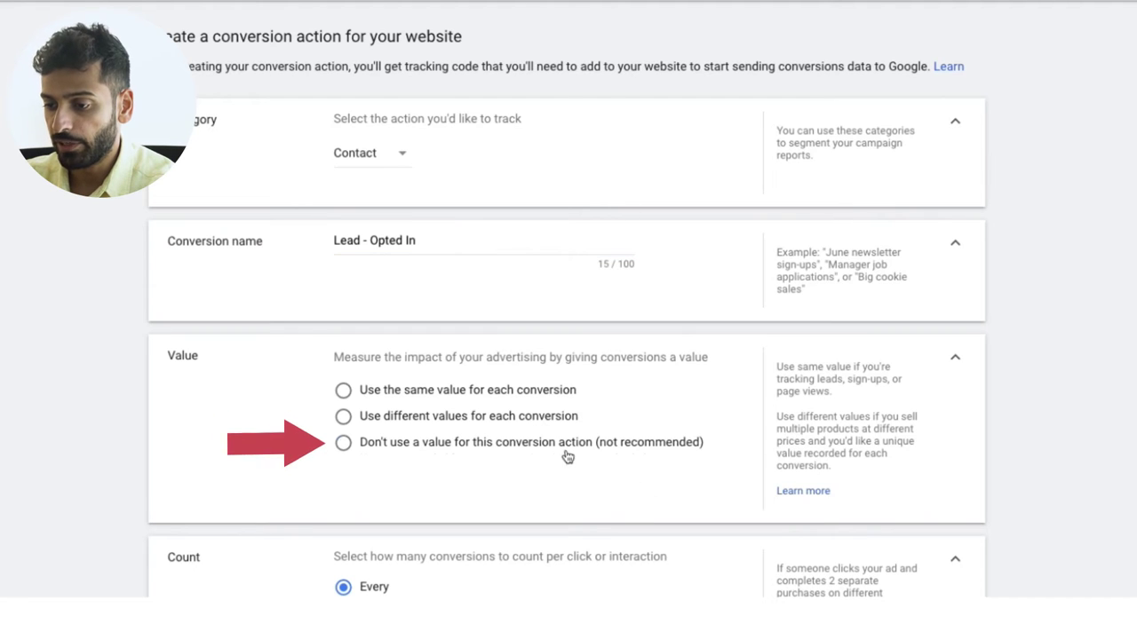
scroll(622, 400, "down", 1)
left_click(371, 563)
scroll(516, 389, "down", 3)
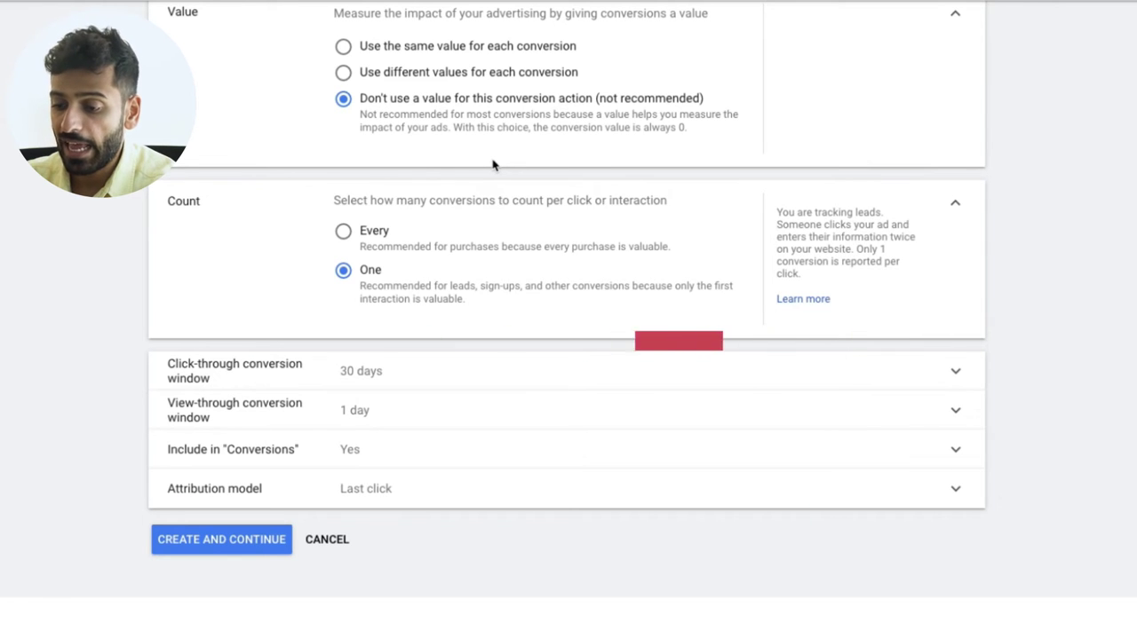
- Create the conversion action and choose Google Tag Manager as its tag installation method
left_click(228, 539)
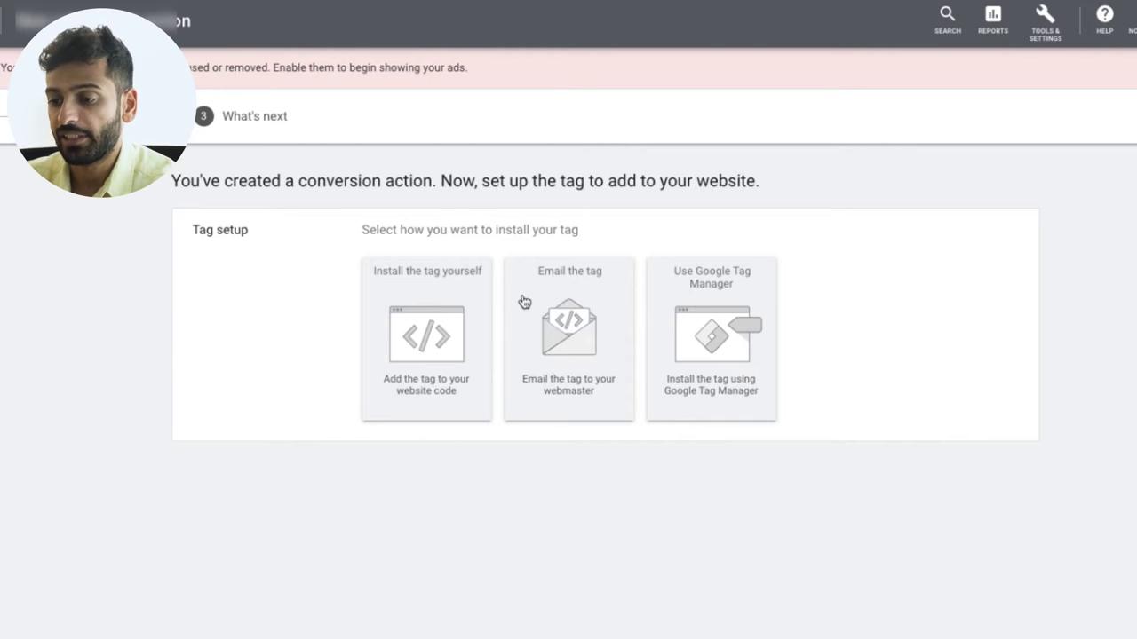
left_click(456, 299)
scroll(488, 348, "down", 1)
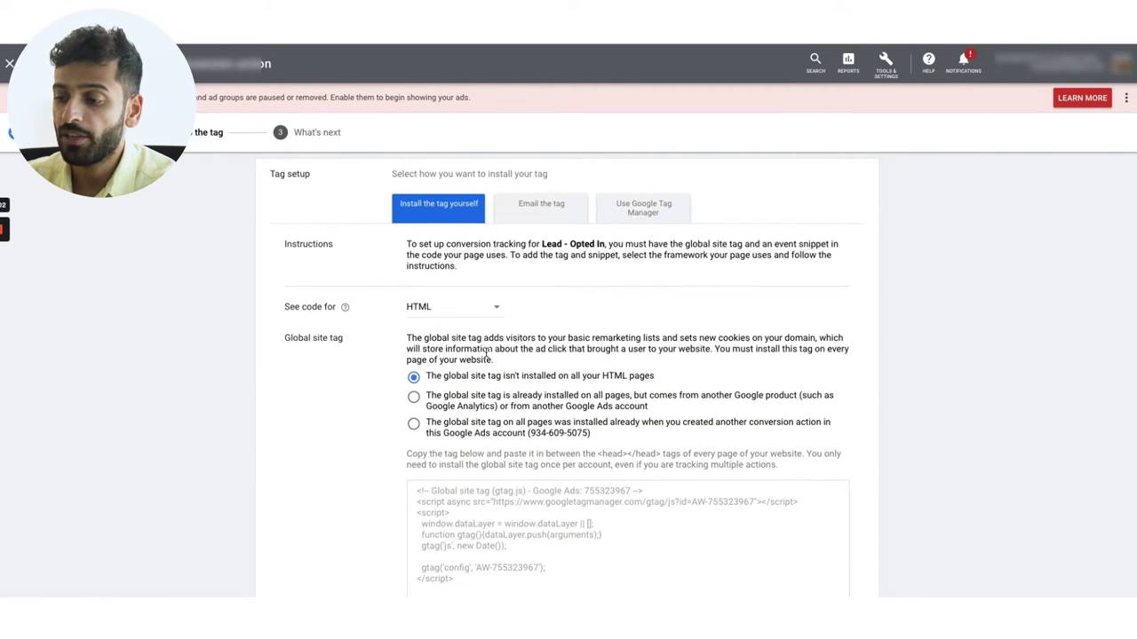
left_click(626, 175)
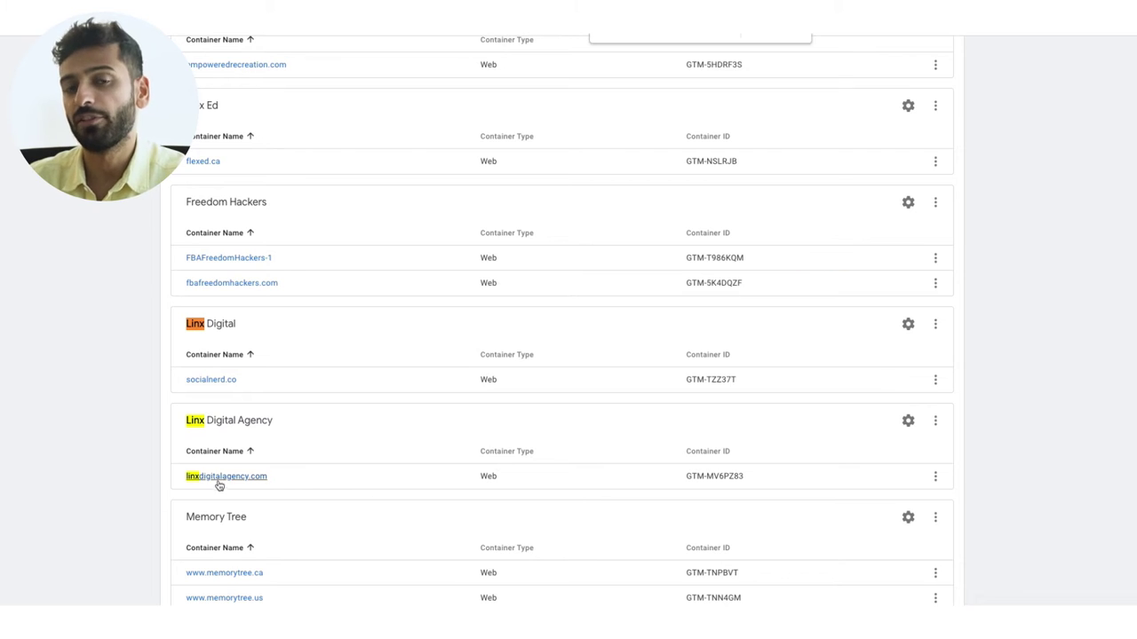
- Switch to Google Tag Manager, open the linxdigitalagency.com container and look through its existing tags before returning to the overview
left_click(218, 480)
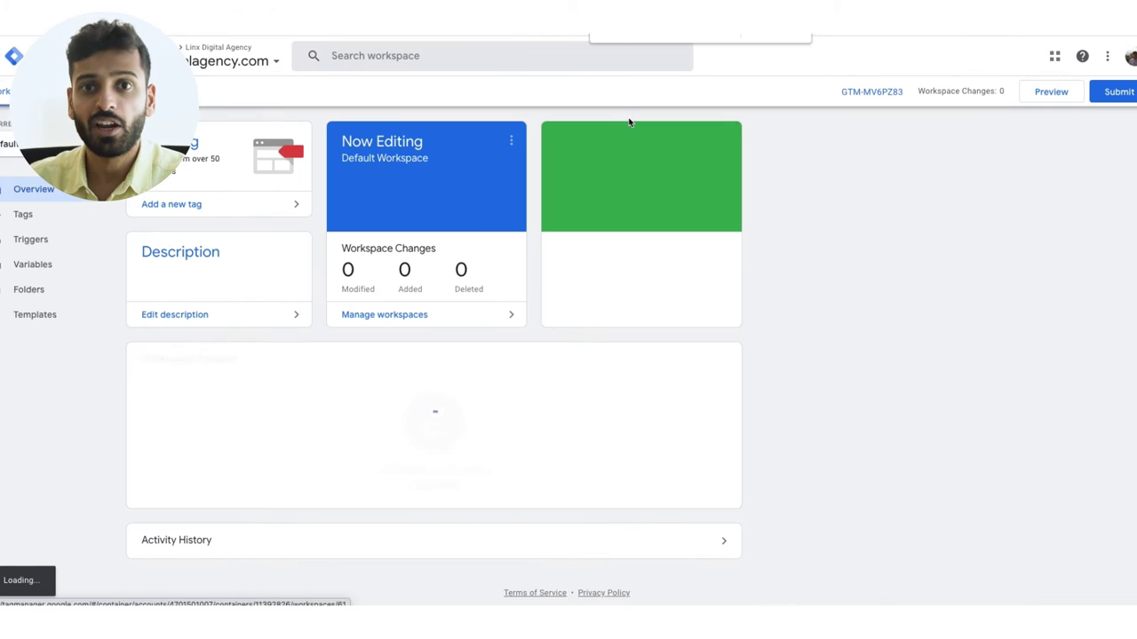
left_click(266, 177)
left_click(207, 253)
left_click(23, 213)
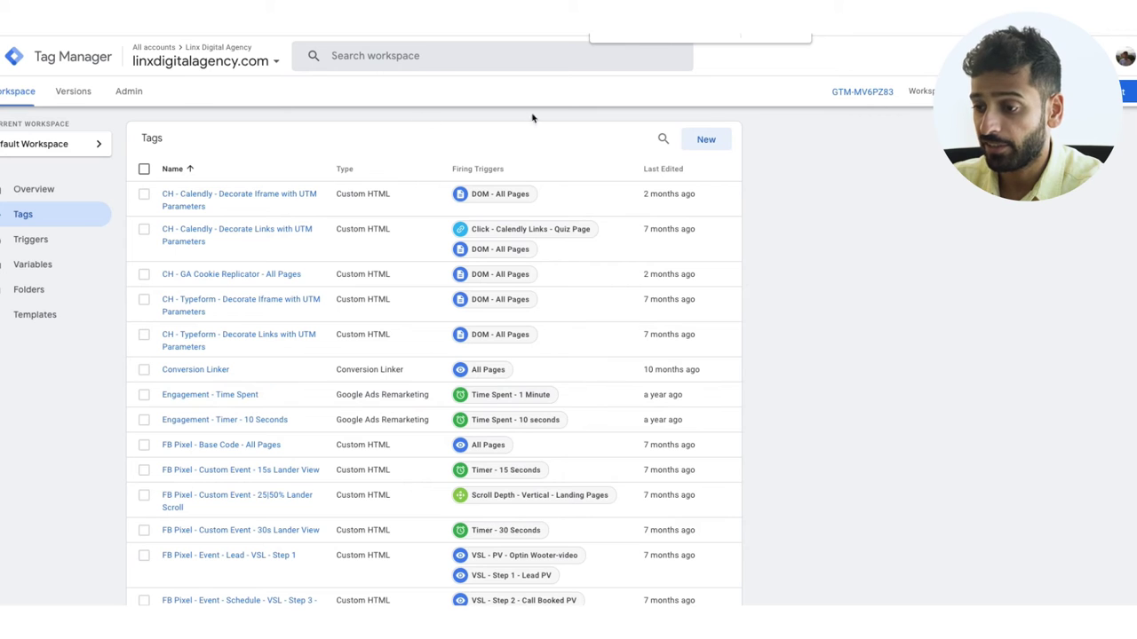
left_click(73, 199)
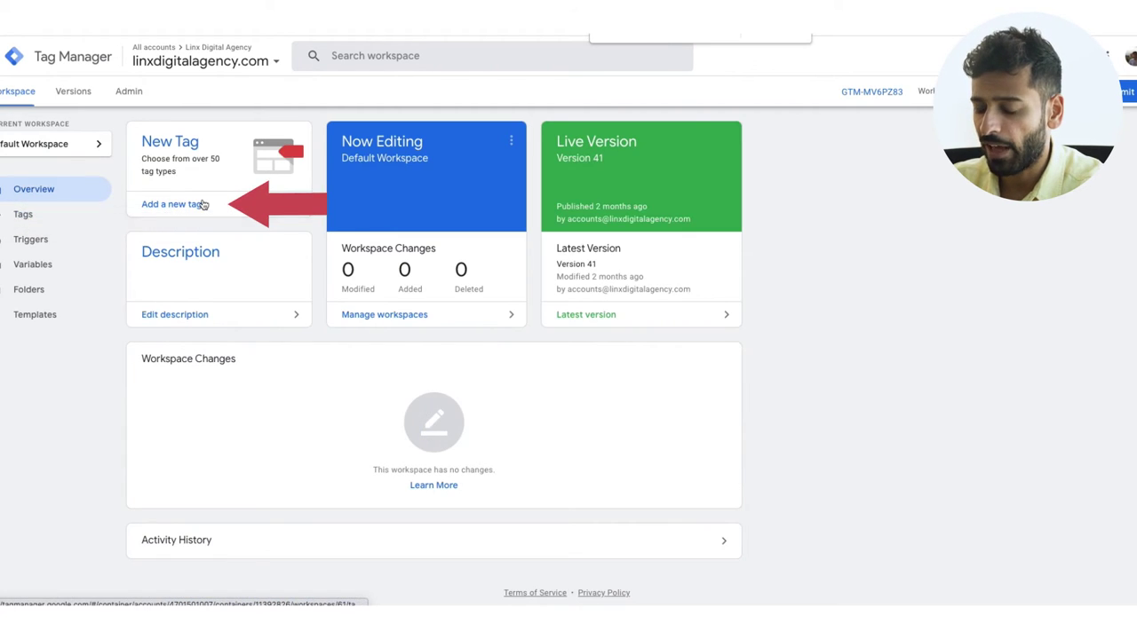
- Add a new tag of type Google Ads Conversion Tracking
left_click(203, 204)
left_click(603, 201)
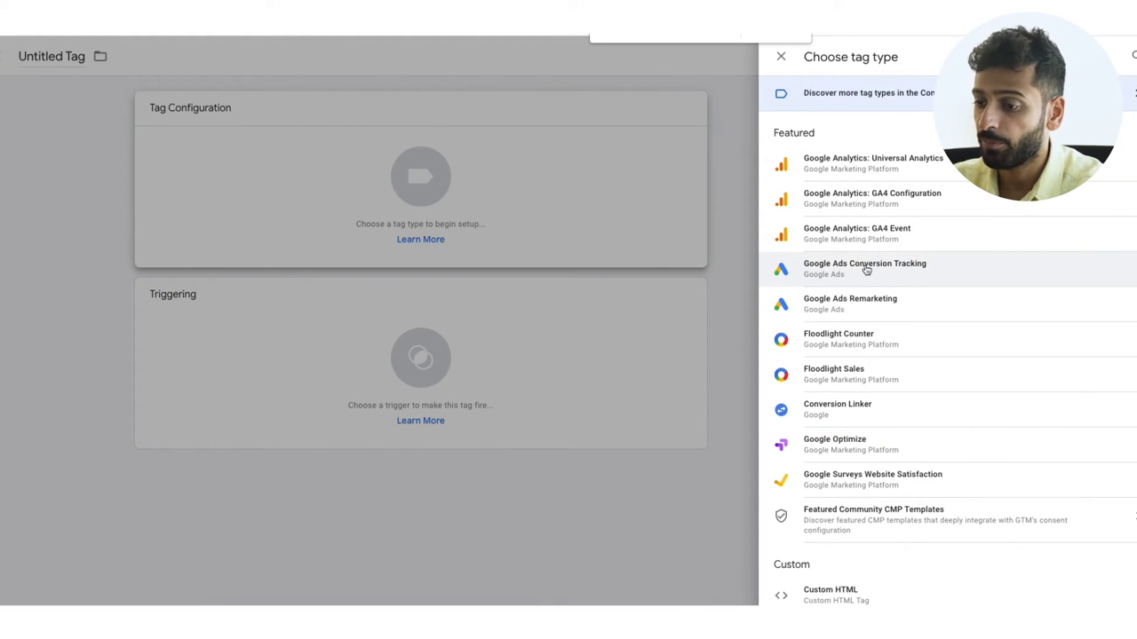
left_click(865, 268)
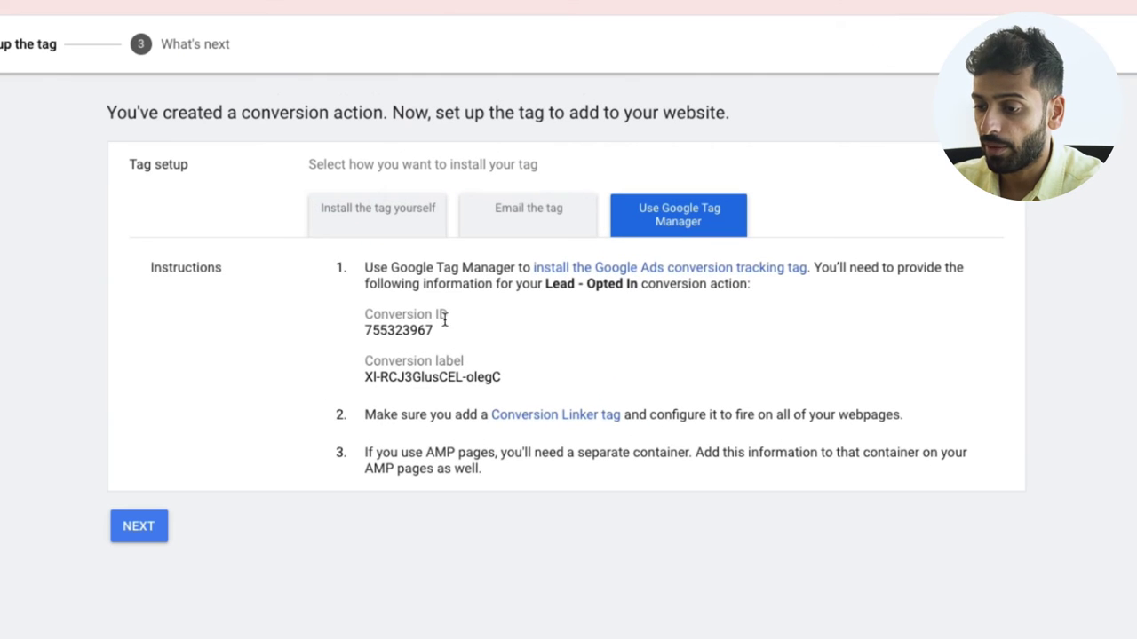
- Copy the conversion ID from the Google Ads tag setup instructions into the new tag's Conversion ID
double_click(422, 327)
key("ctrl+c")
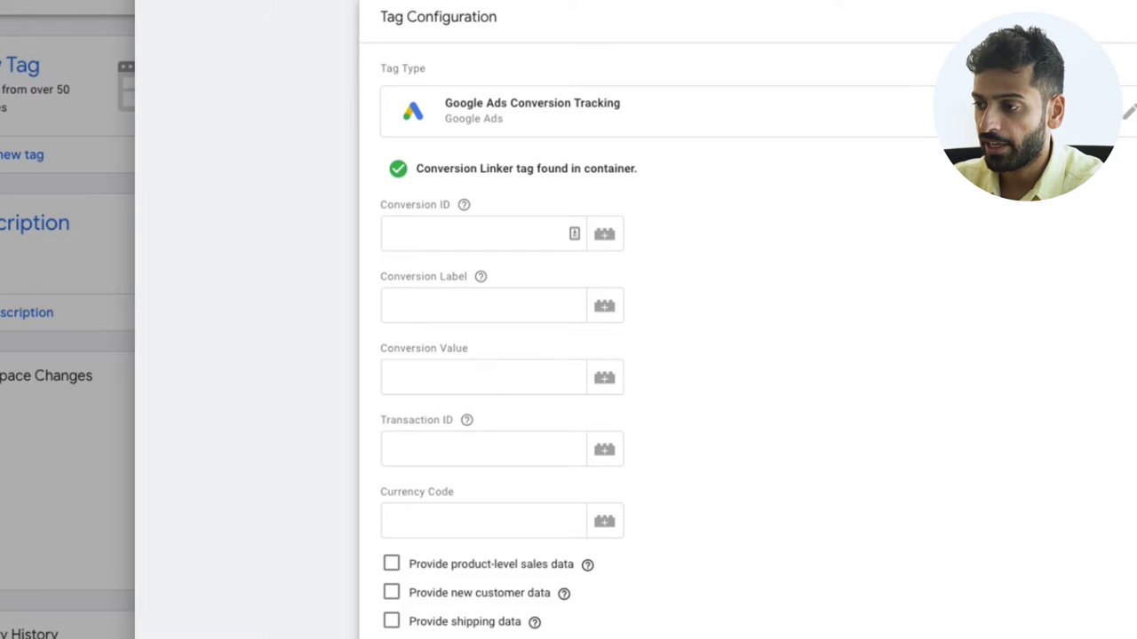
left_click(435, 236)
key("ctrl+v")
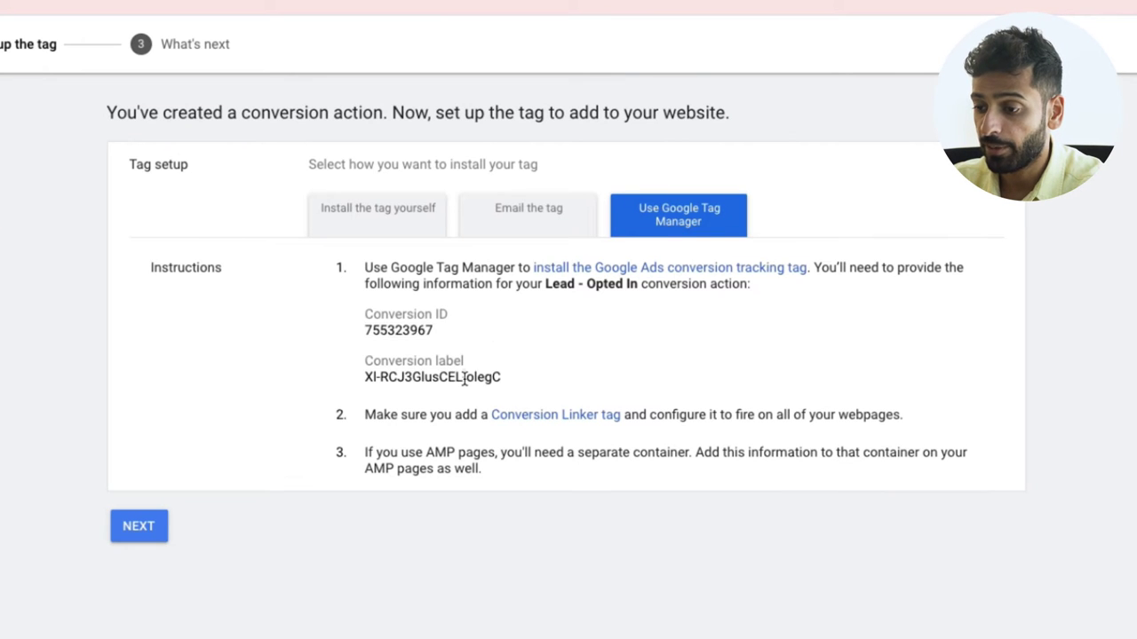
- Copy the conversion label from the Google Ads tag setup instructions into the new tag's Conversion Label
triple_click(463, 378)
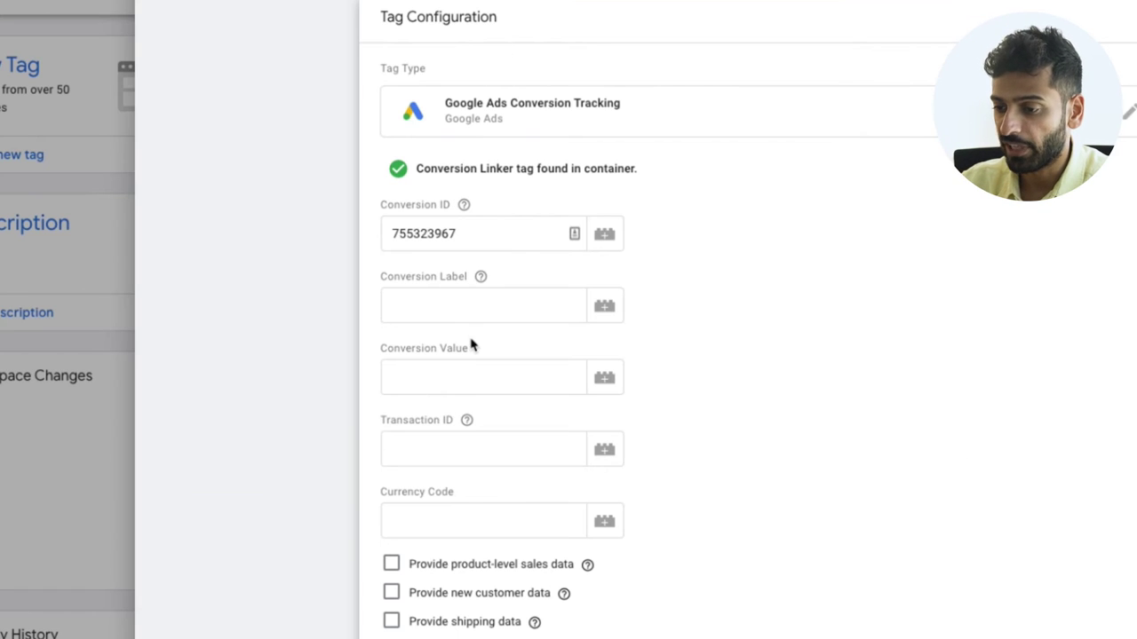
left_click(475, 302)
type("XI-RCJ3GlusCEL-olegC")
scroll(845, 300, "down", 3)
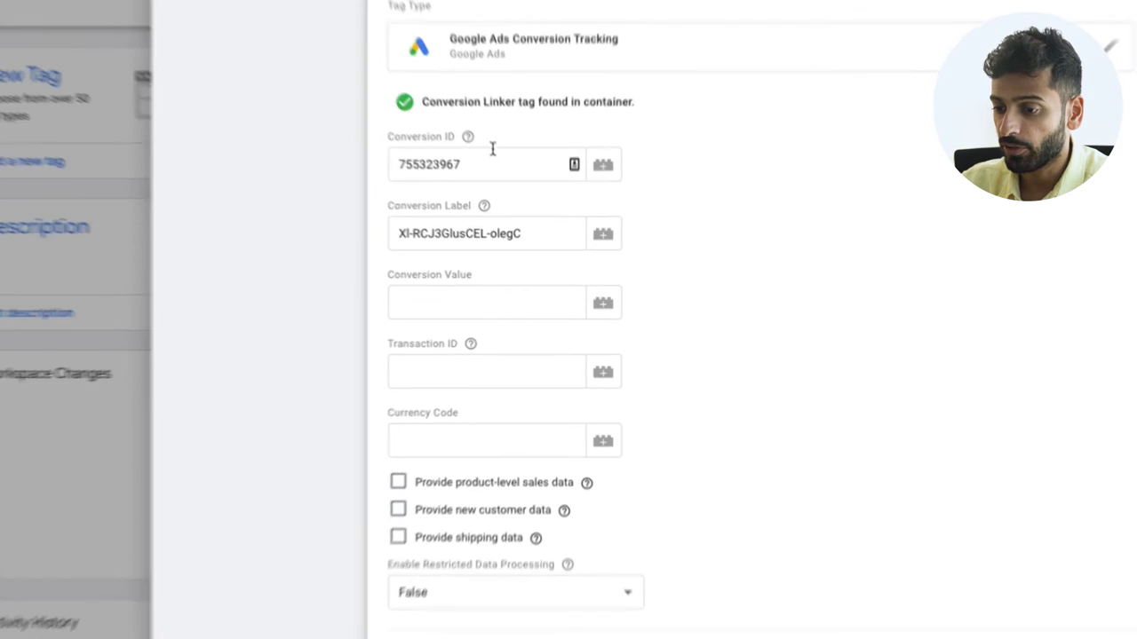
scroll(492, 148, "down", 3)
left_click(627, 483)
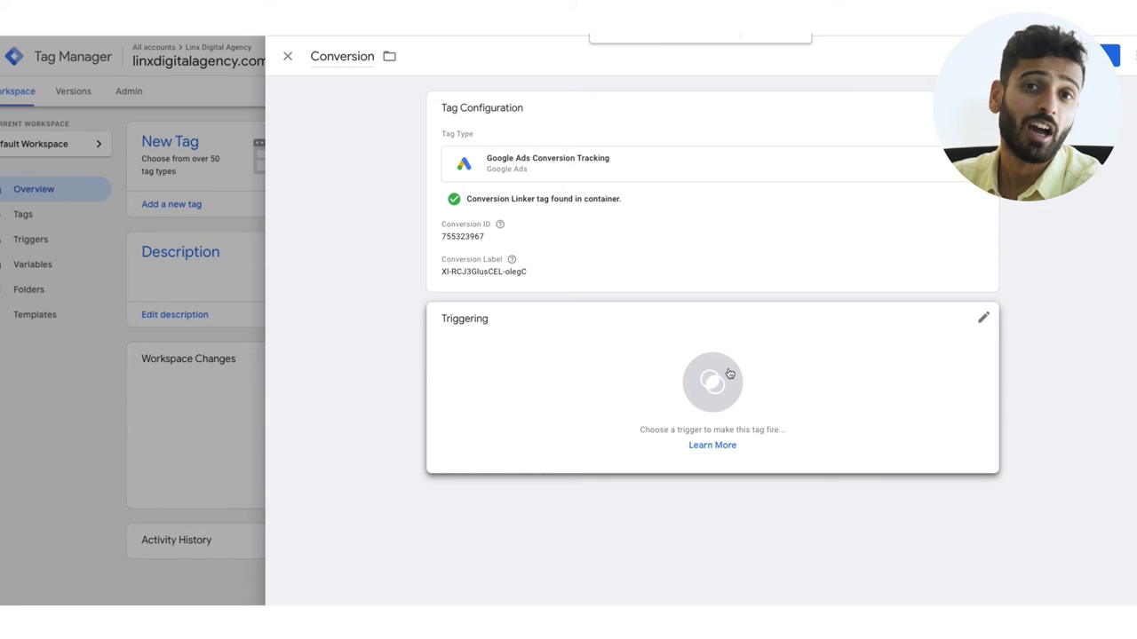
- Look through the existing triggers for the conversion tag, and start a new trigger named "Visited TYP"
left_click(729, 374)
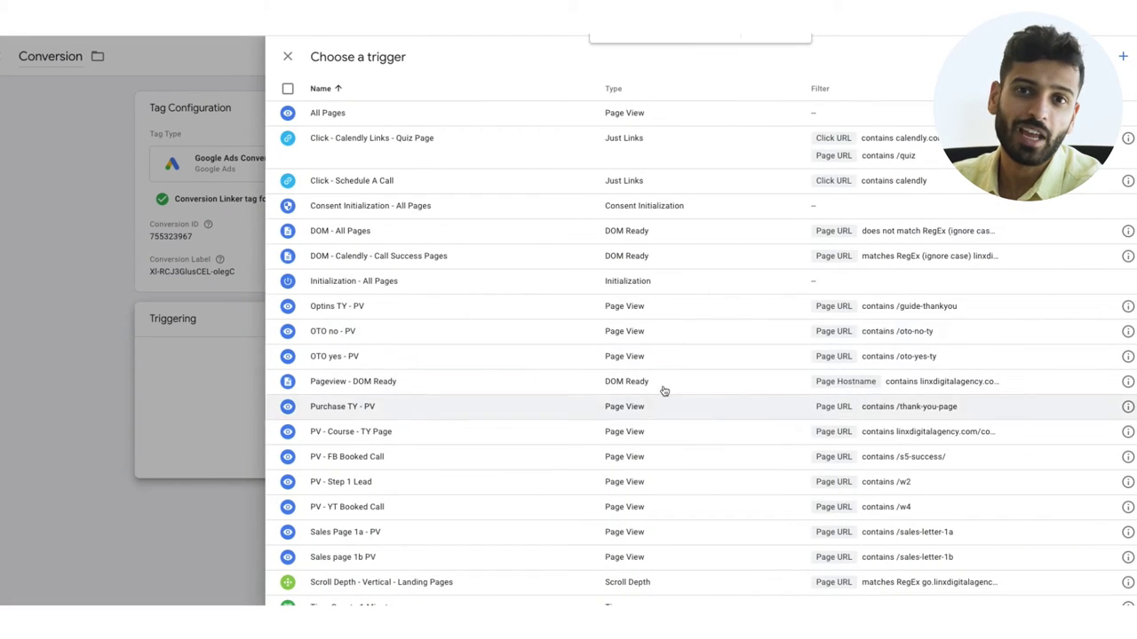
scroll(648, 441, "down", 3)
scroll(648, 440, "down", 2)
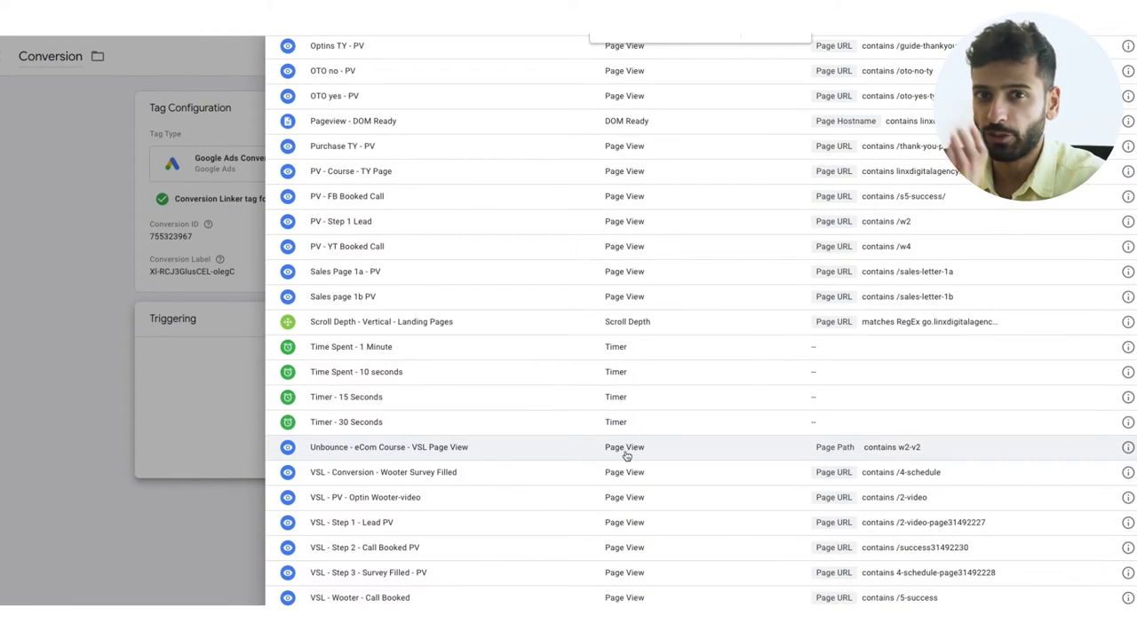
scroll(947, 414, "up", 5)
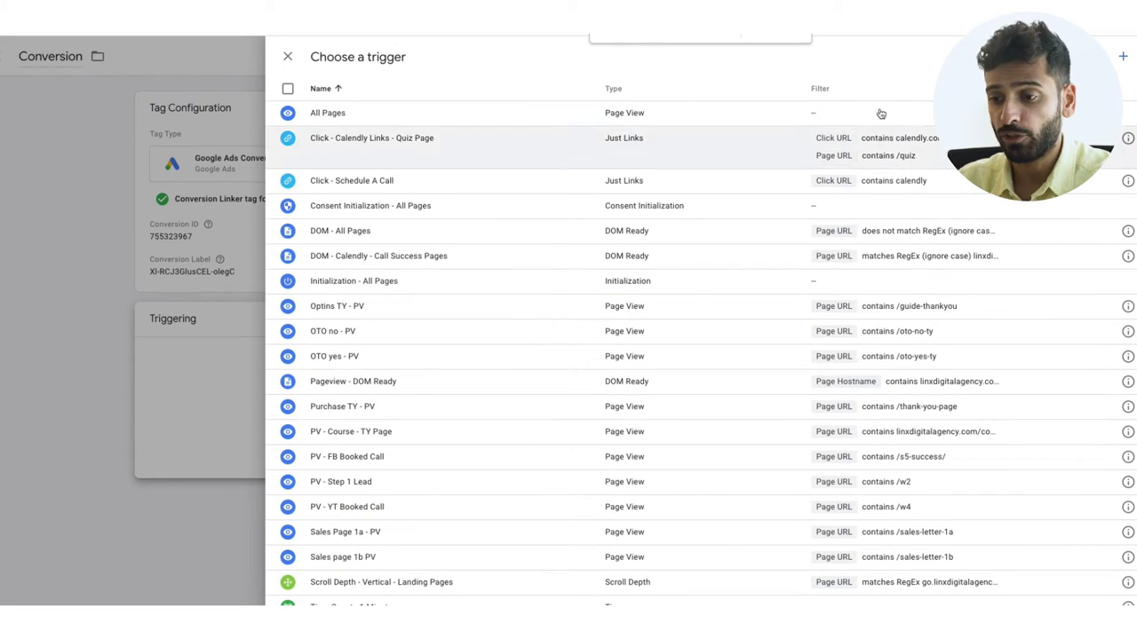
left_click(1122, 58)
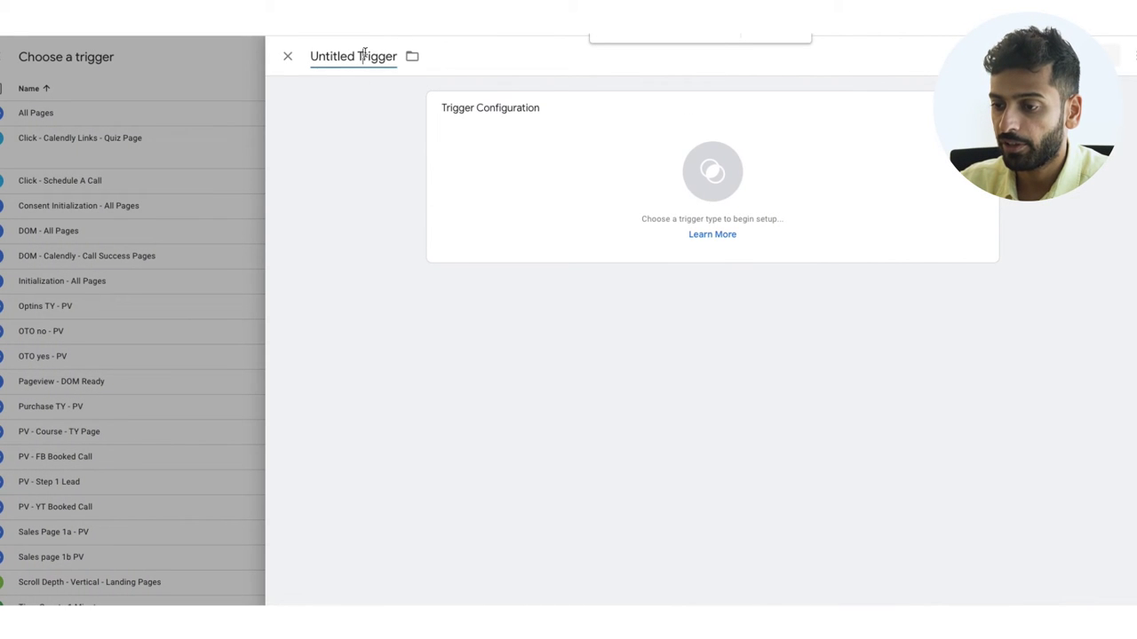
left_click(364, 55)
type("Vistied")
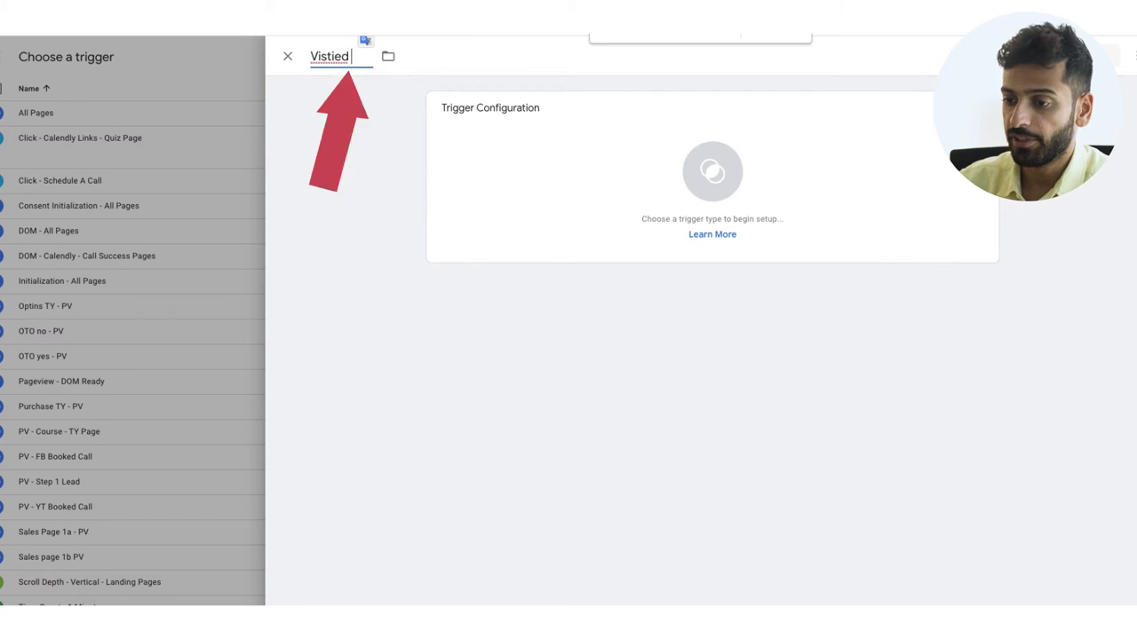
type("te")
key("BackSpace")
key("BackSpace")
key("BackSpace")
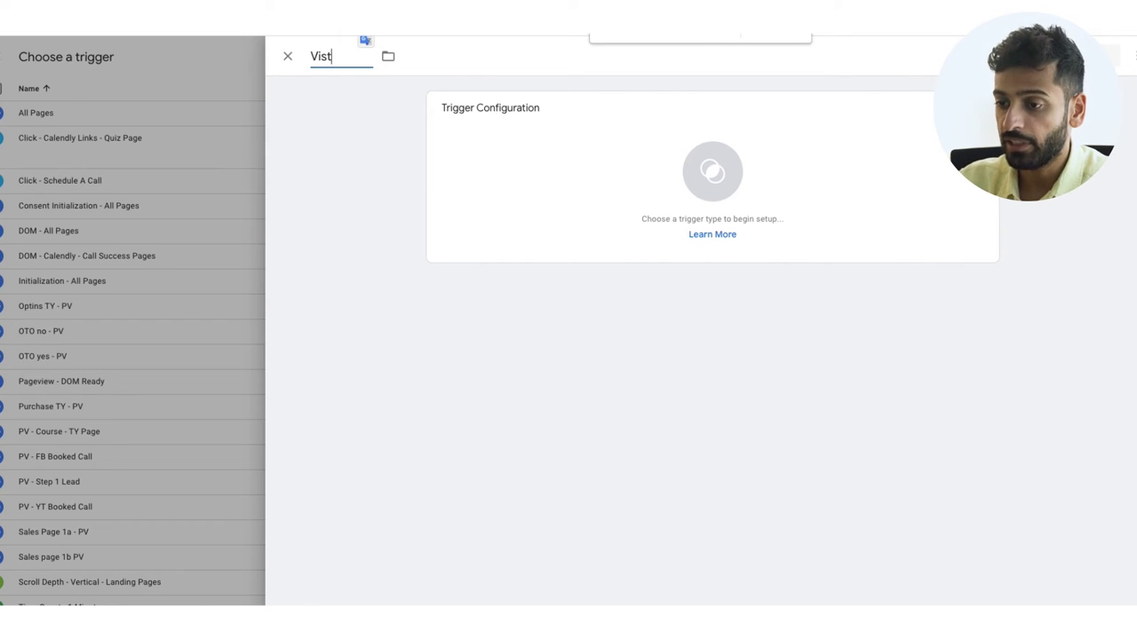
- Make the new trigger a Page View trigger that fires on some page views only
left_click(790, 176)
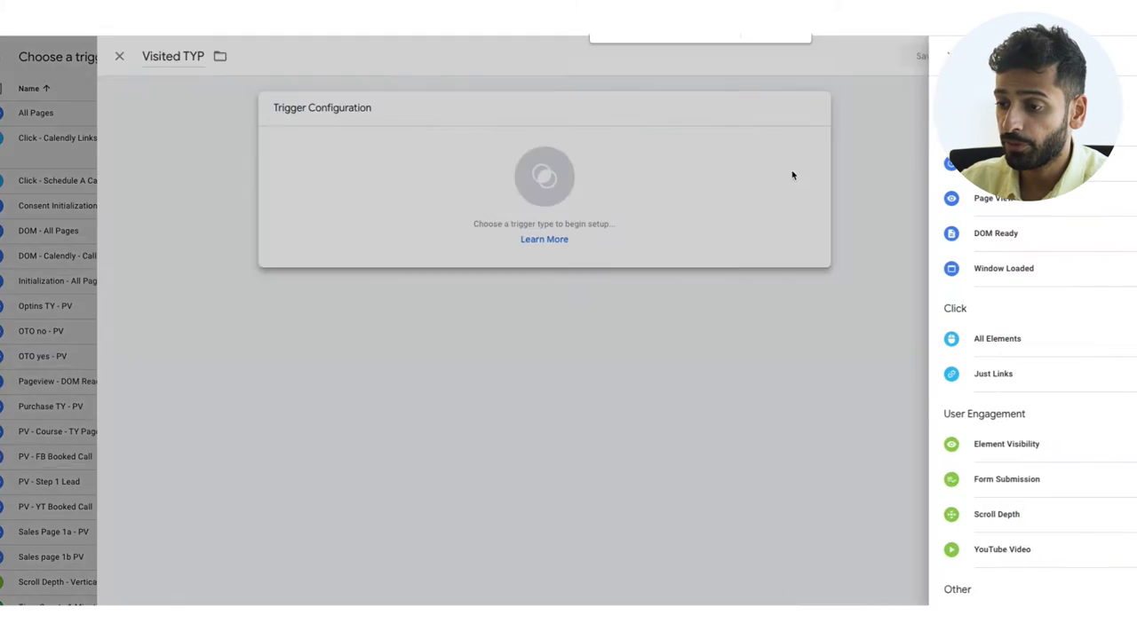
left_click(825, 198)
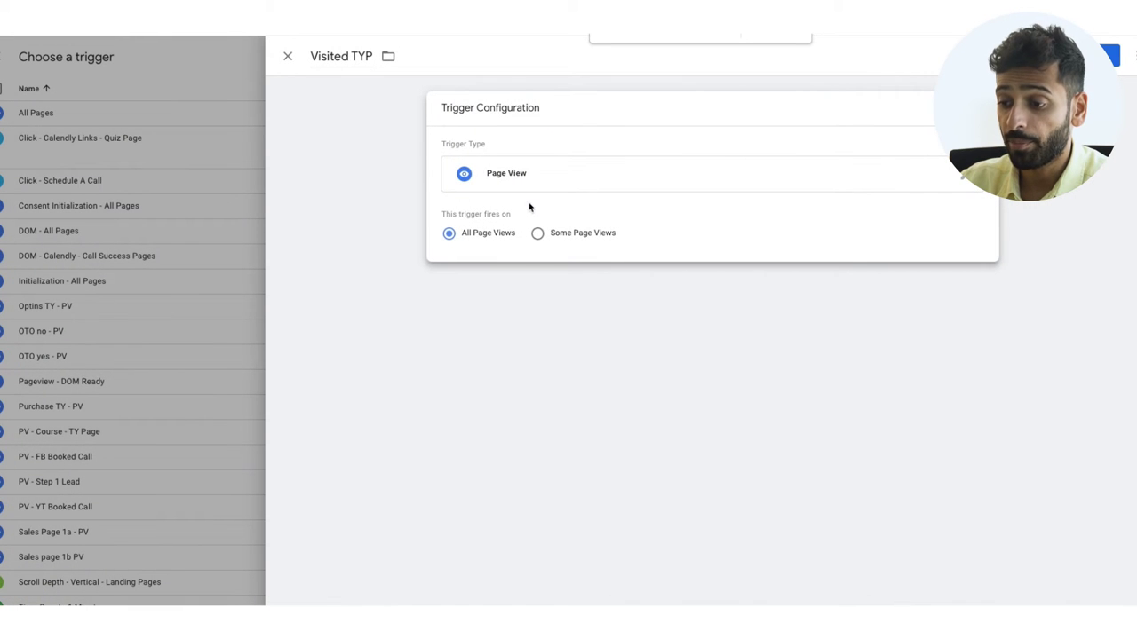
left_click(537, 233)
- Set the trigger's firing condition to Page URL contains "thank-you-page-leadform"
left_click(578, 285)
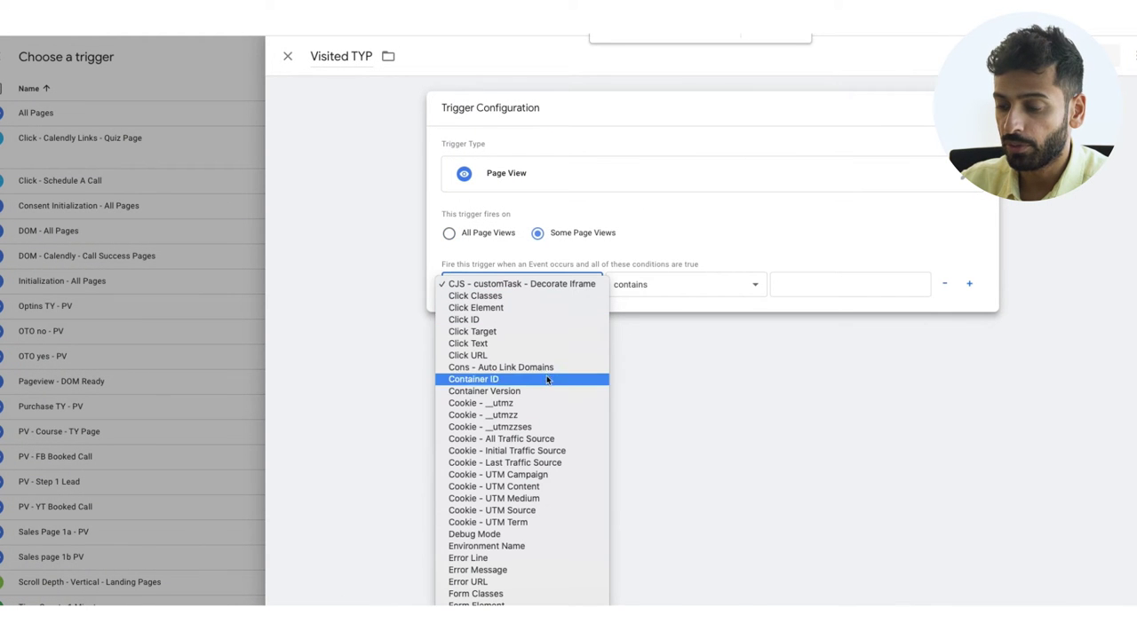
scroll(515, 417, "down", 5)
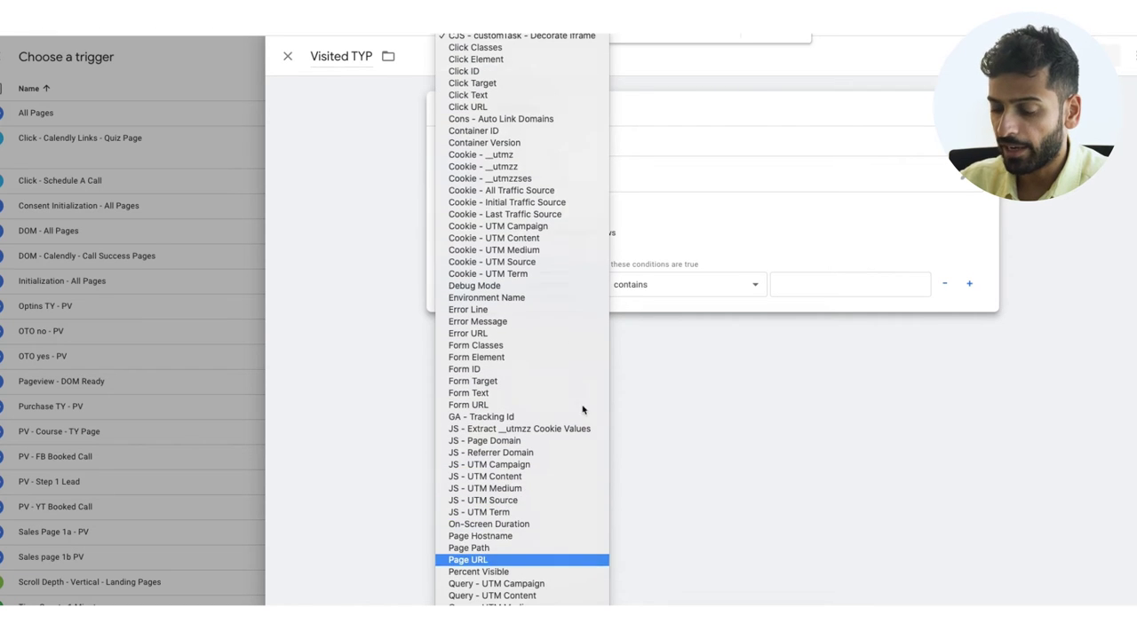
left_click(468, 560)
left_click(879, 284)
type("thank-you-page-leadform")
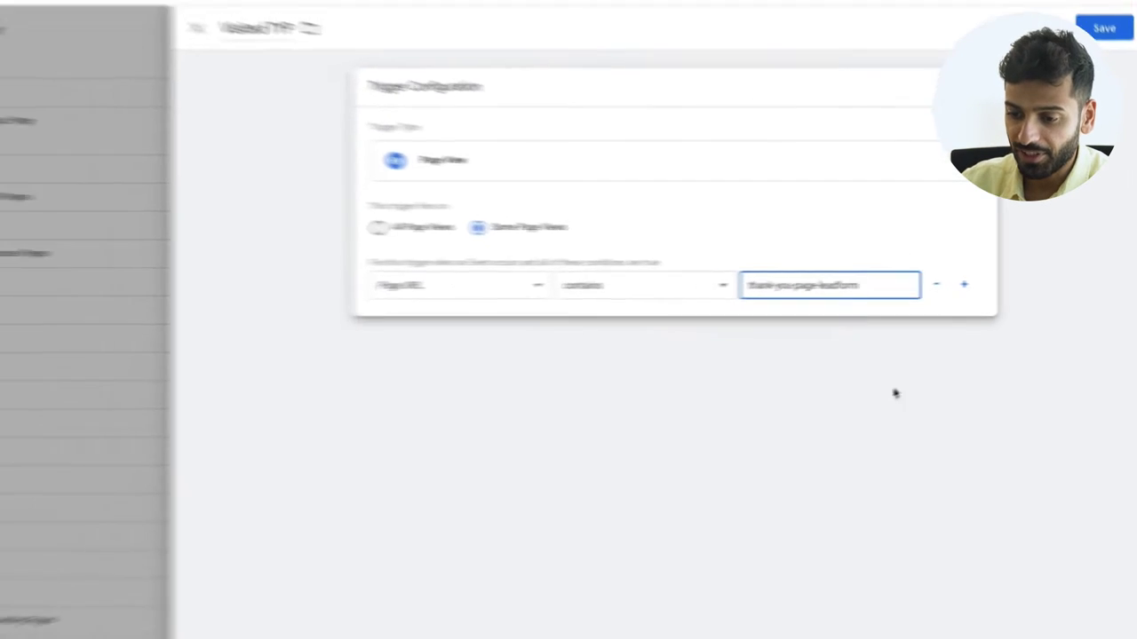
left_click(894, 393)
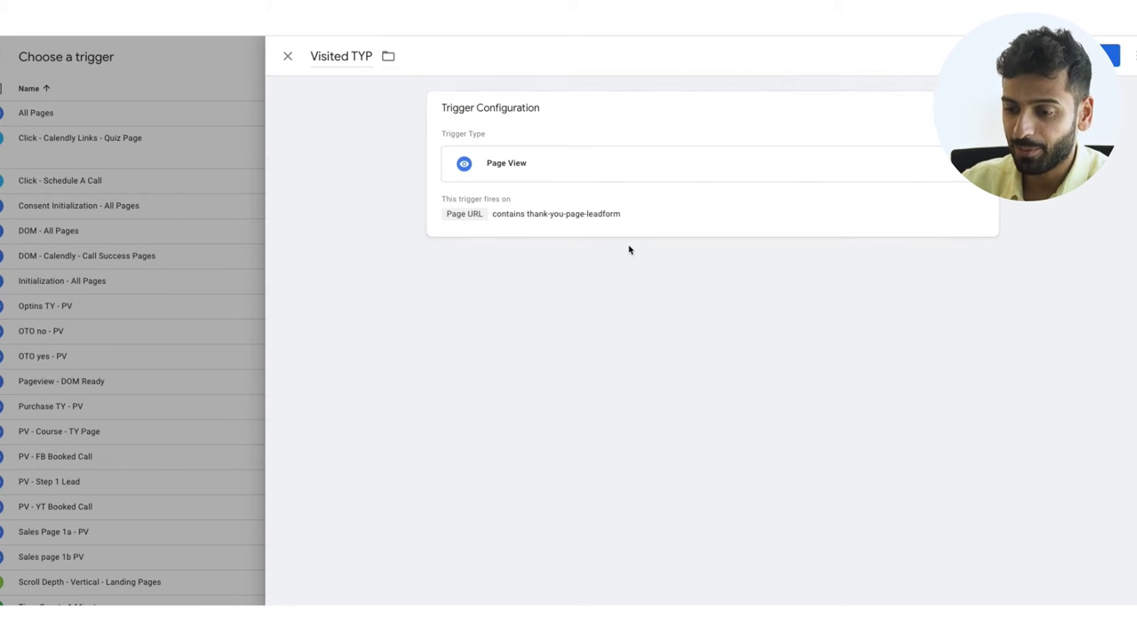
- Discard the unsaved Visited TYP trigger and close the trigger selection
left_click(287, 57)
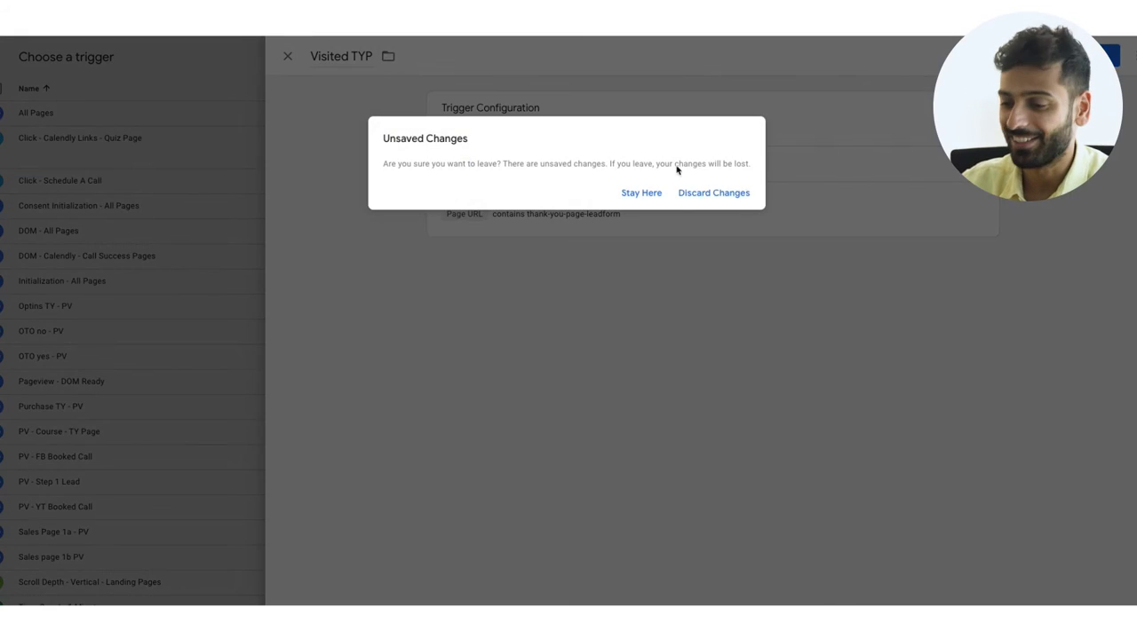
left_click(731, 191)
left_click(287, 58)
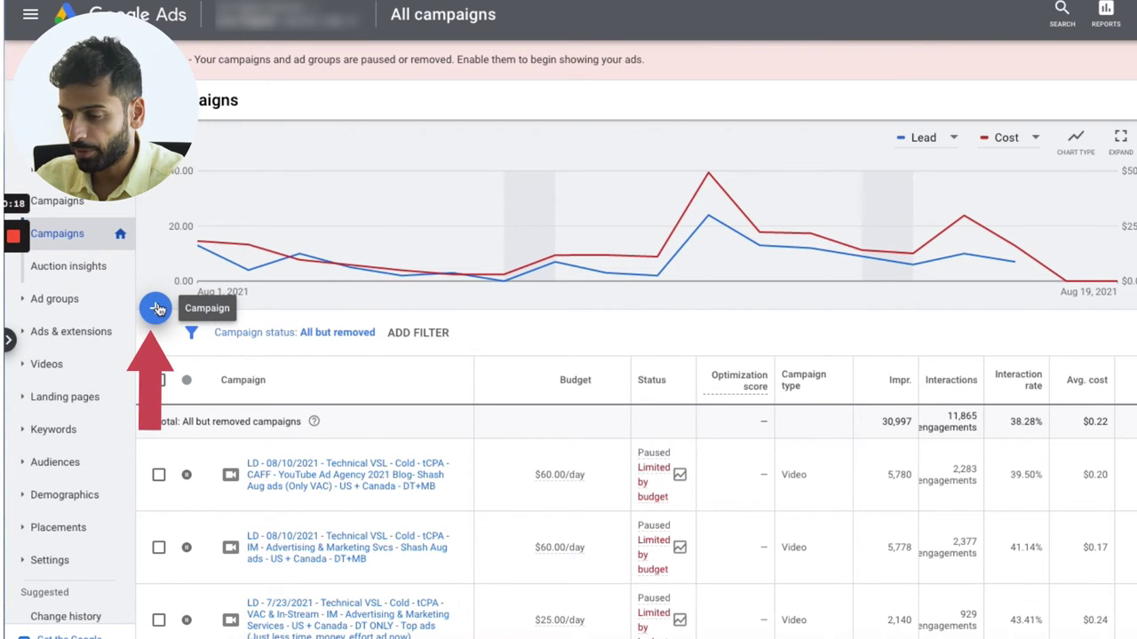
- Start a new Video campaign with the Sales goal and the Drive conversions subtype
left_click(157, 308)
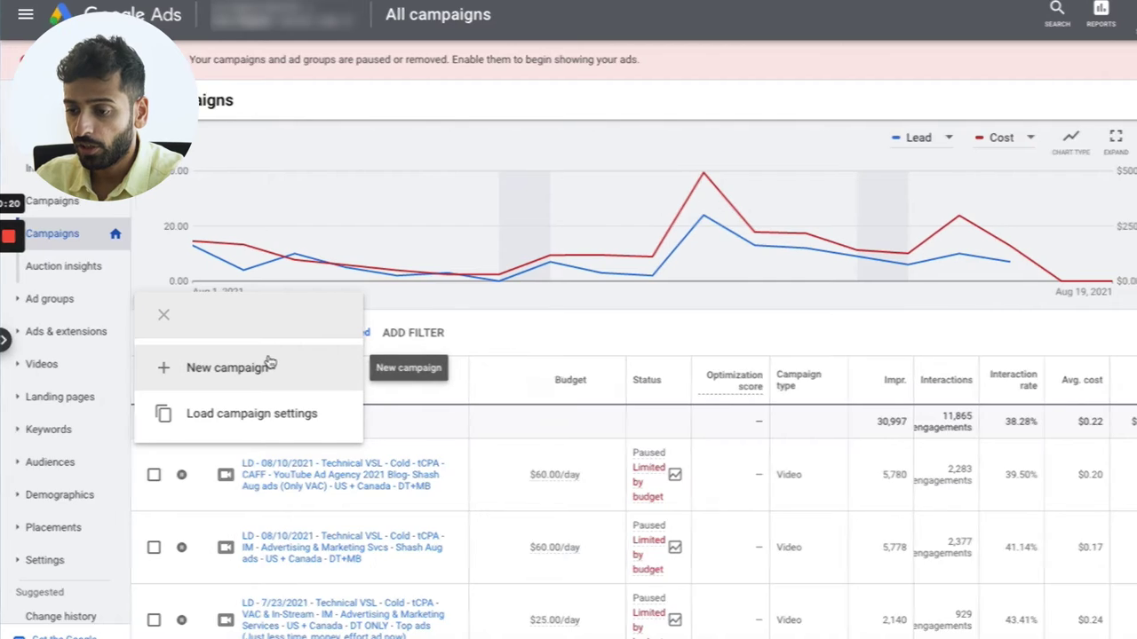
left_click(269, 364)
left_click(261, 223)
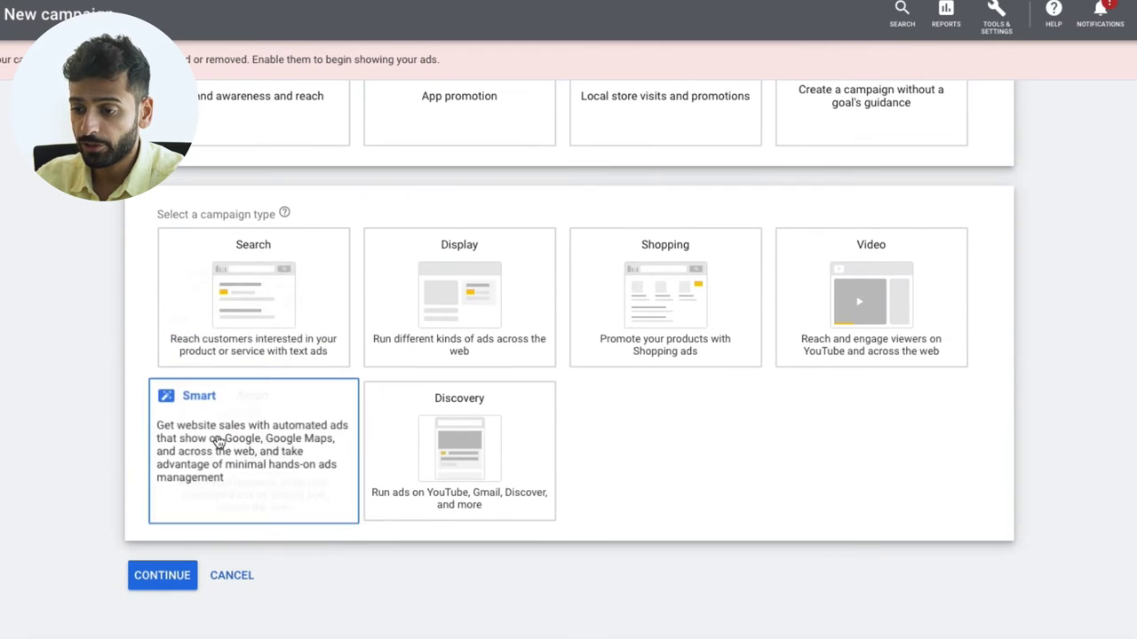
left_click(876, 317)
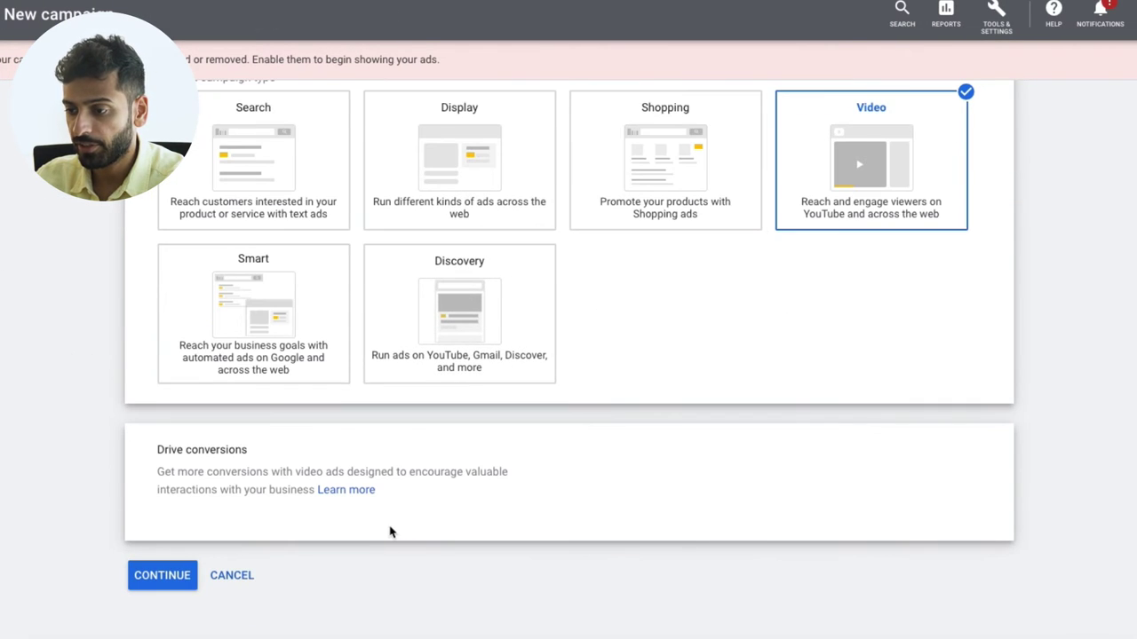
left_click(162, 575)
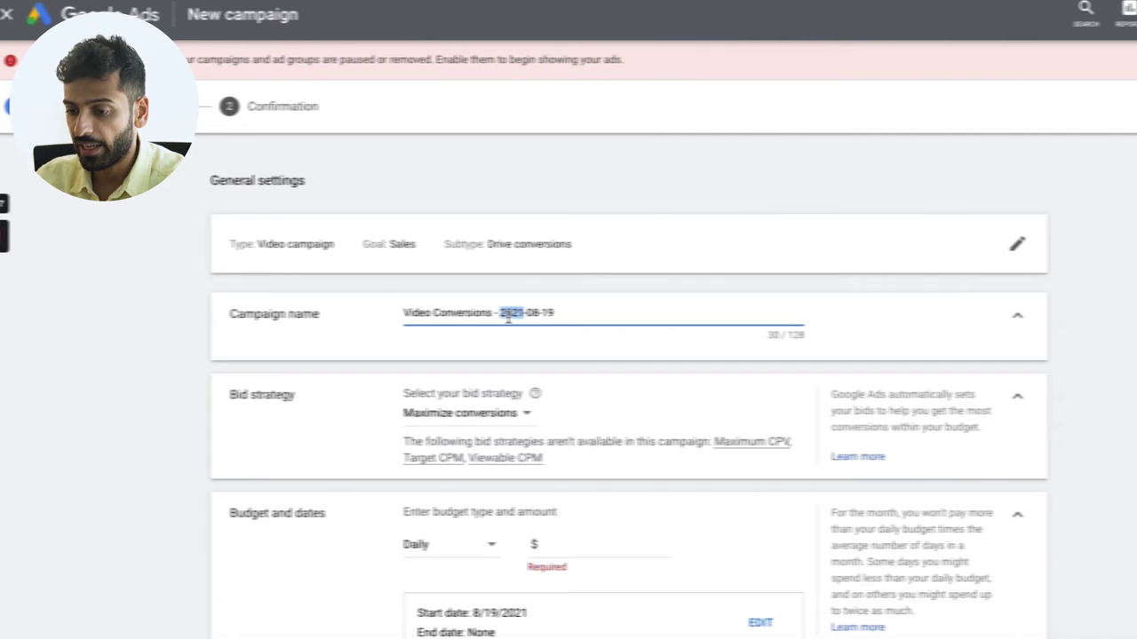
- Replace the default campaign name with "Aug 19 - 2021 - tCPA"
triple_click(497, 315)
key("BackSpace")
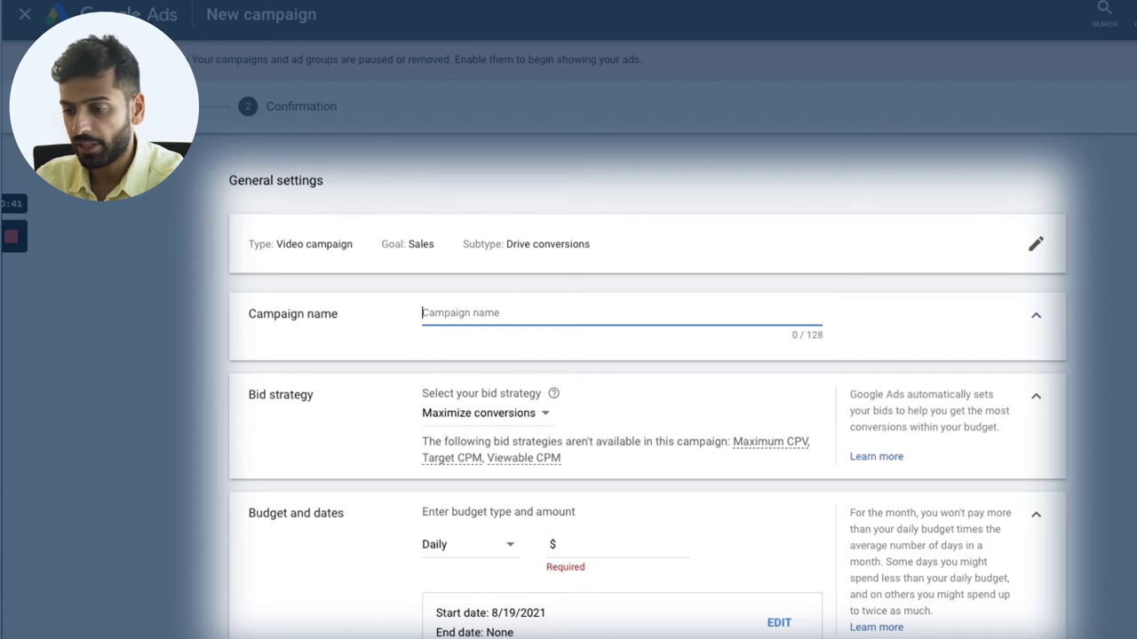
key("Tab")
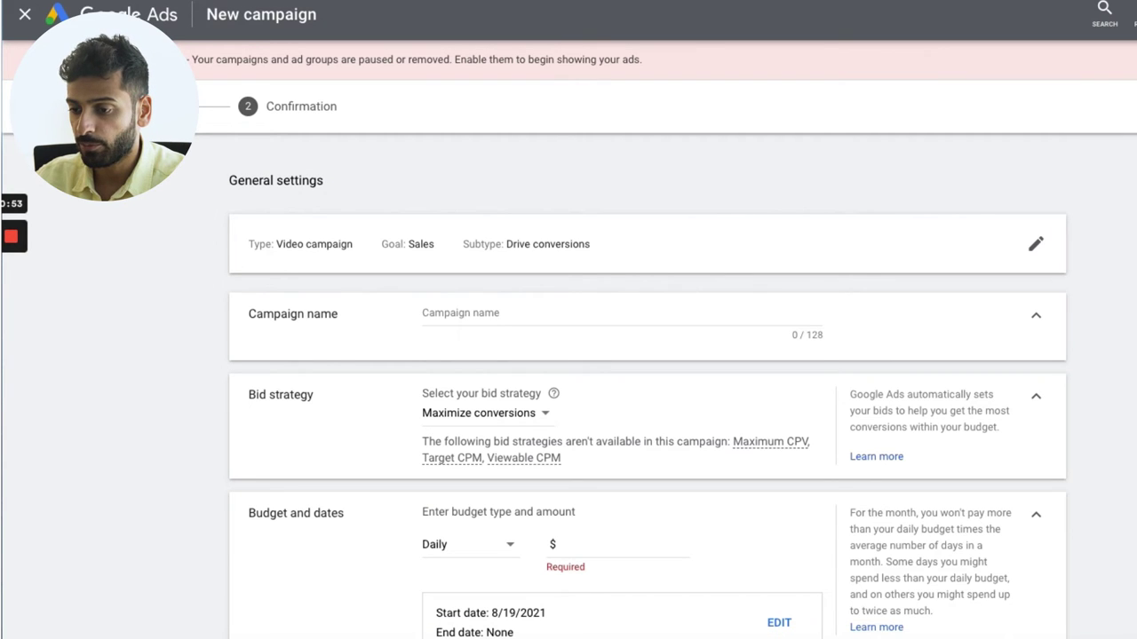
left_click(531, 313)
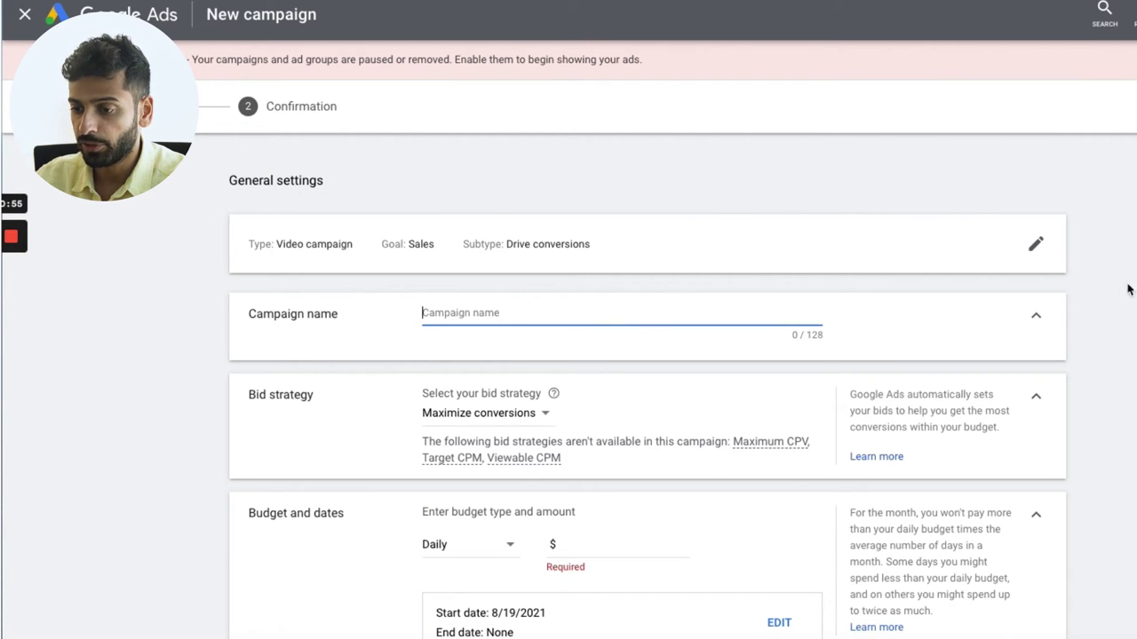
type("August 1")
key("BackSpace")
key("BackSpace")
key("BackSpace")
key("BackSpace")
key("BackSpace")
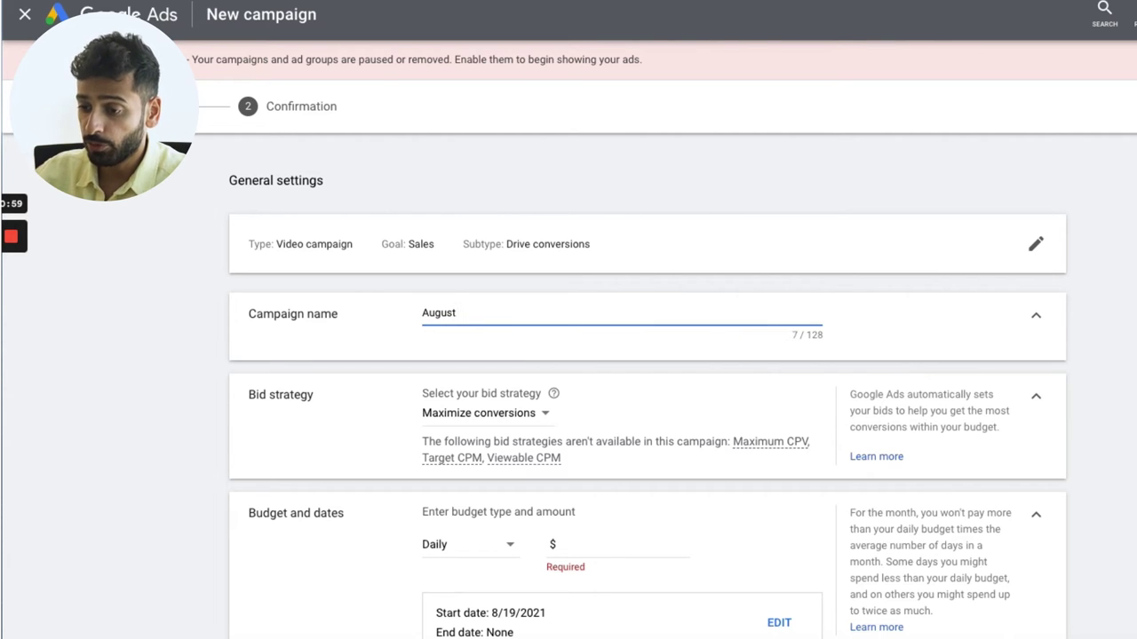
type("19 - 202")
key("BackSpace")
key("BackSpace")
key("BackSpace")
type("2021 - tCPA")
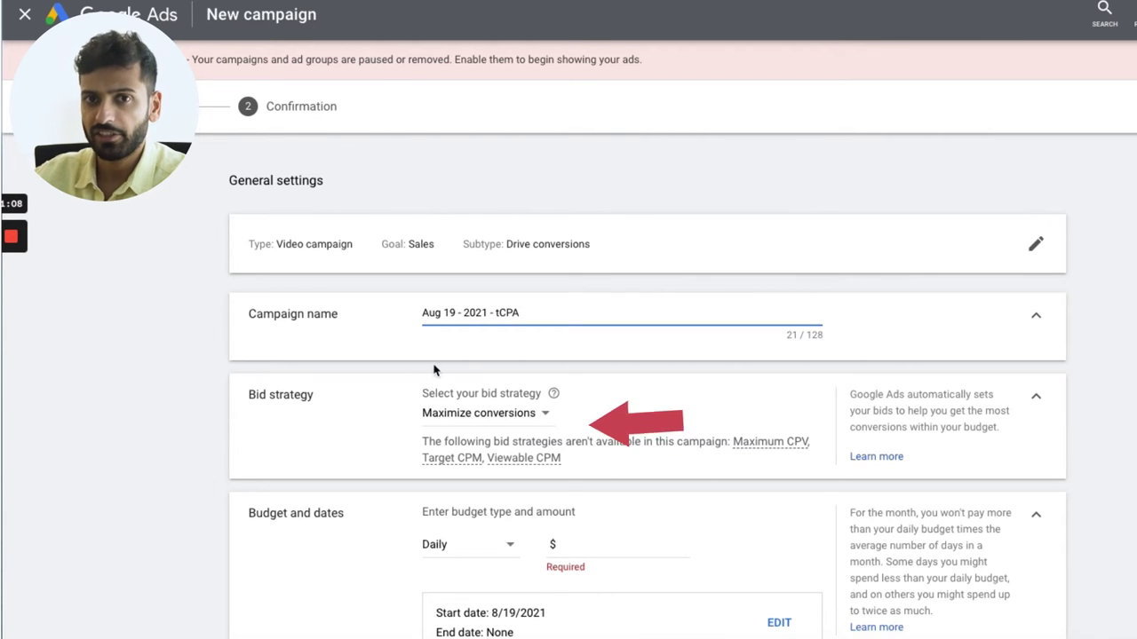
- Switch the bid strategy to Target CPA and extend the campaign name with "- YT Ad KWs - Multiple Ads"
left_click(475, 415)
left_click(500, 432)
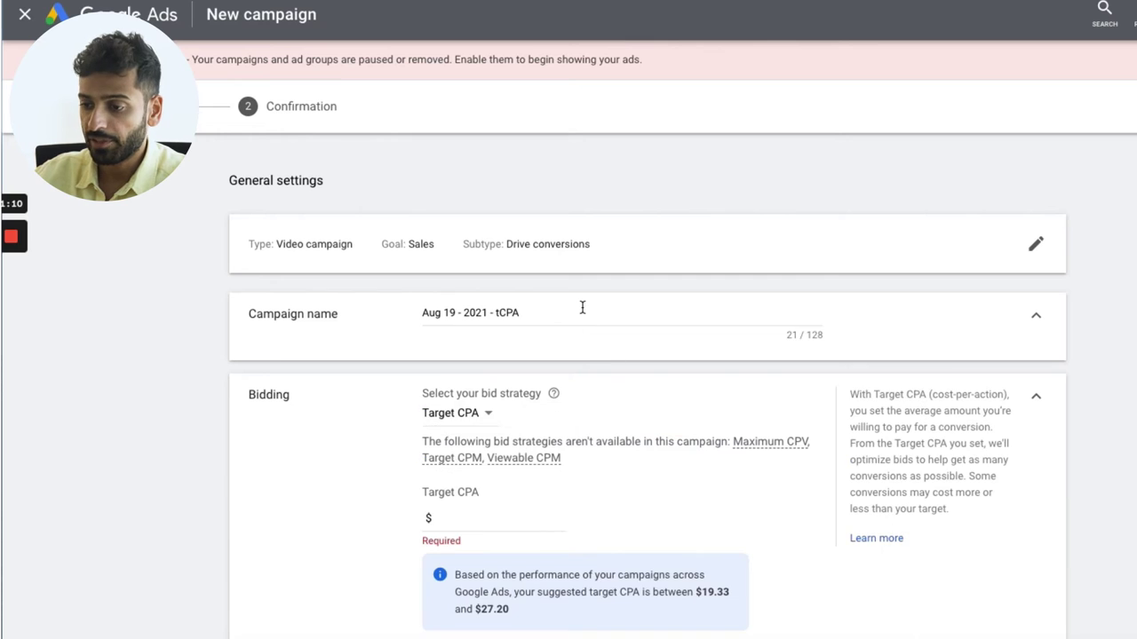
left_click(580, 308)
type("-")
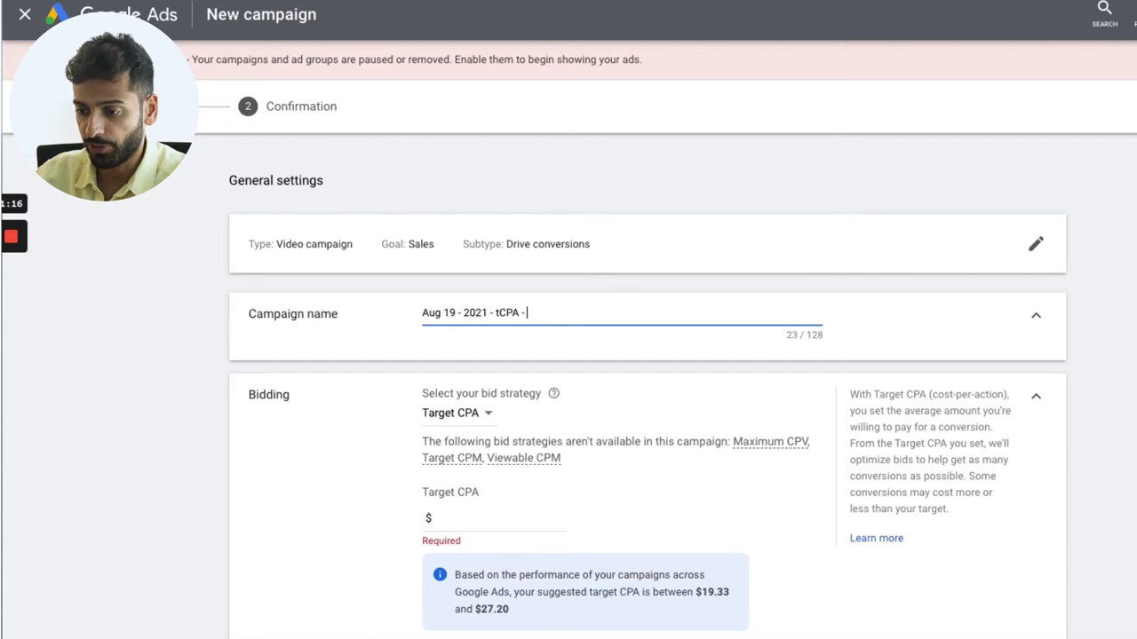
key("Tab")
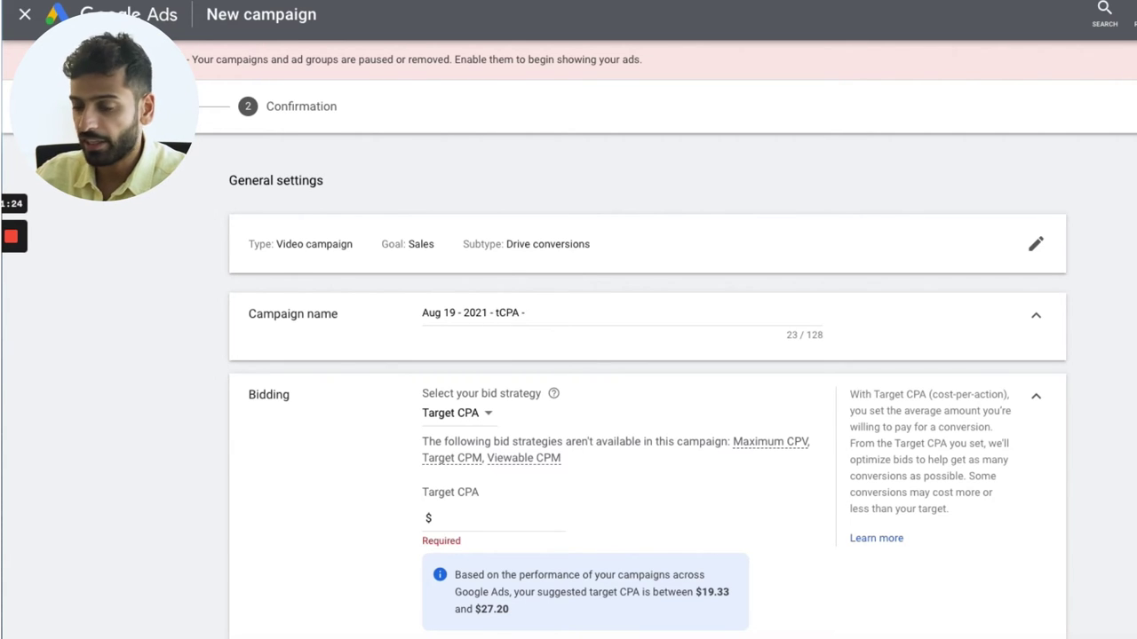
left_click(550, 314)
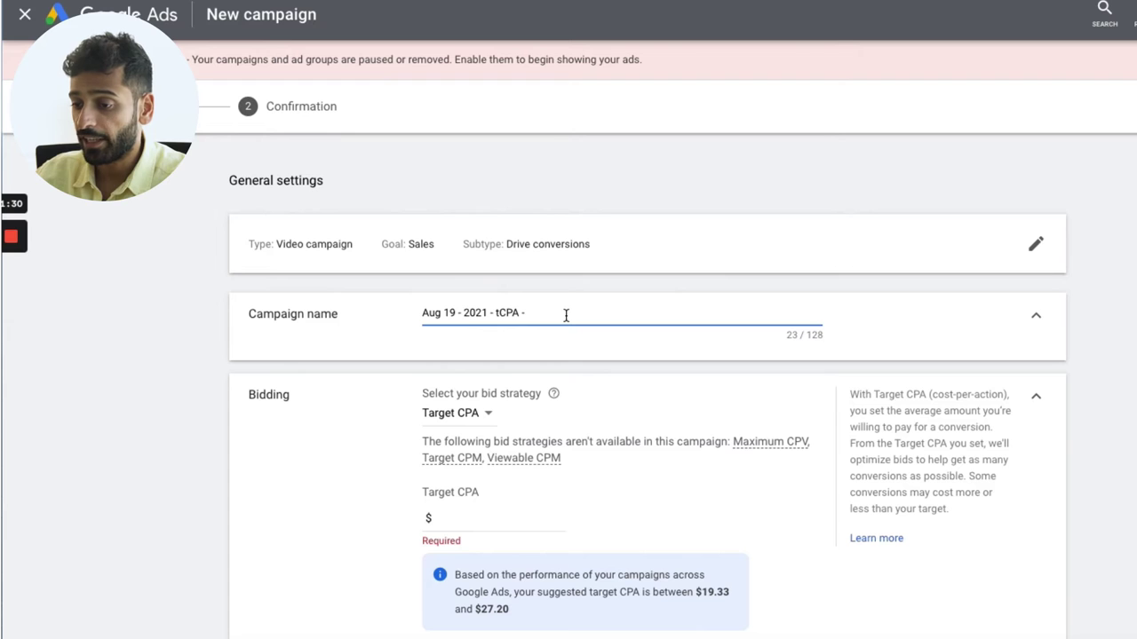
type("YT Ad")
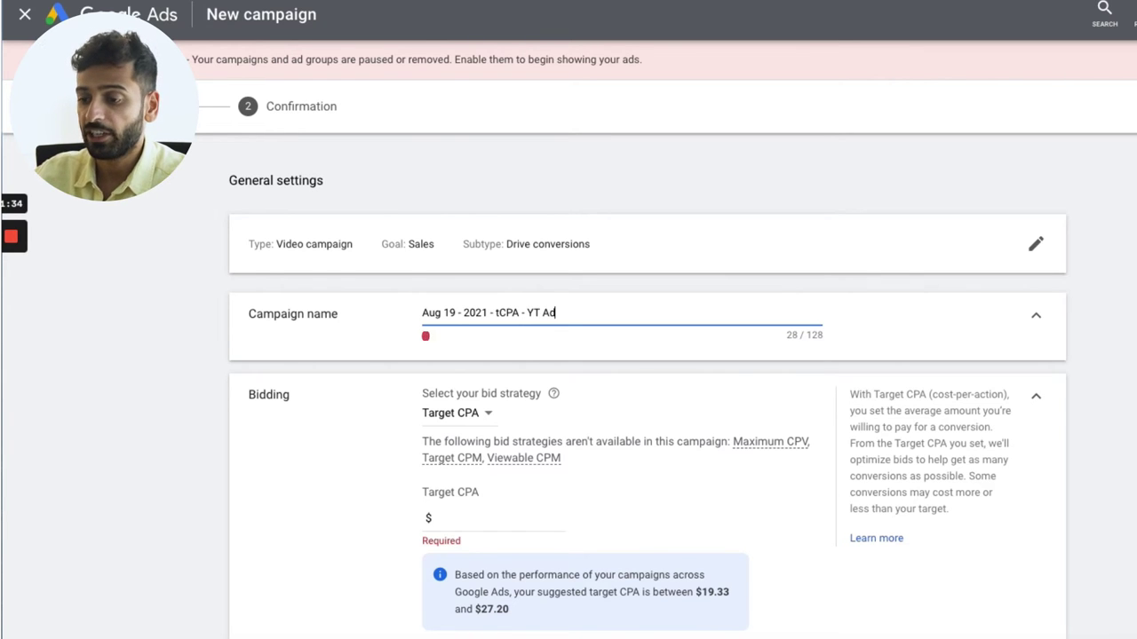
type(" KWs - ")
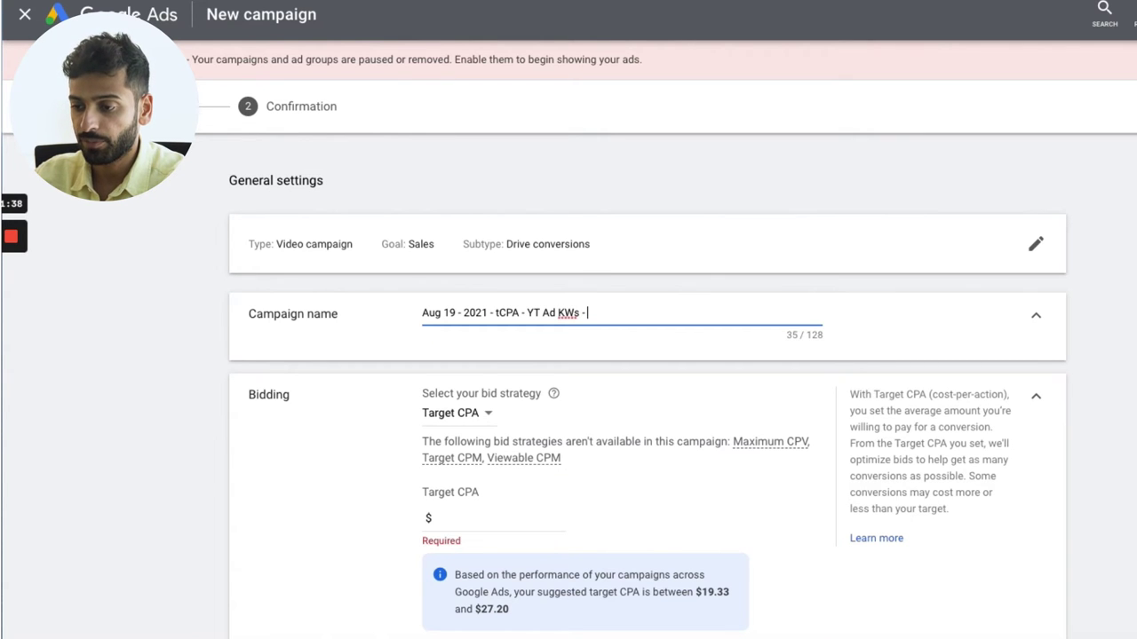
type("Multiple a")
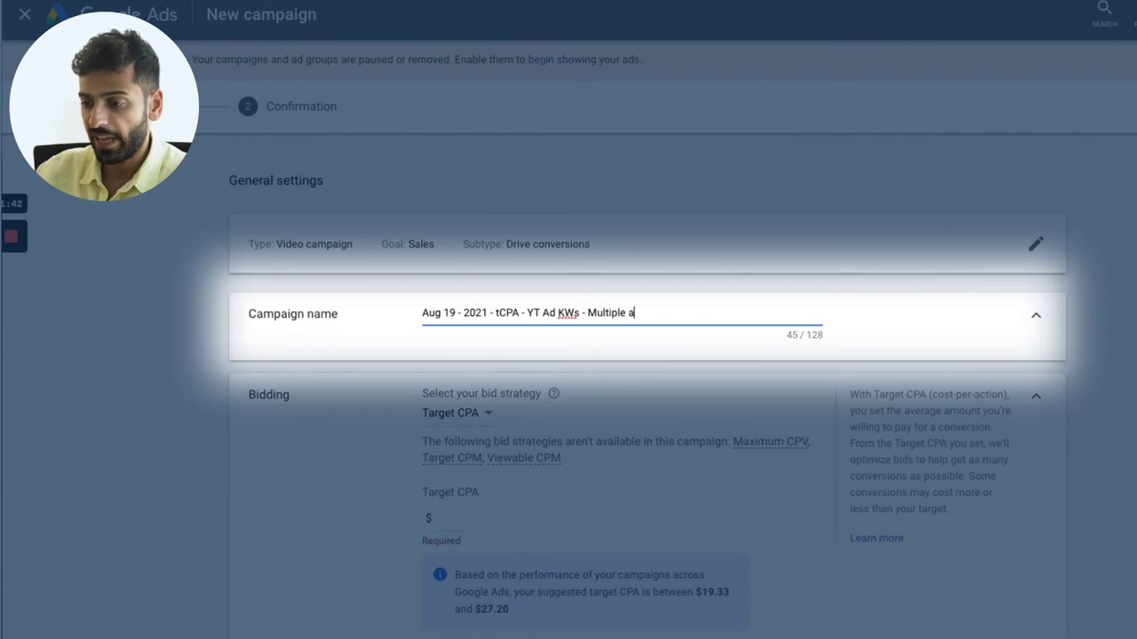
type("ds")
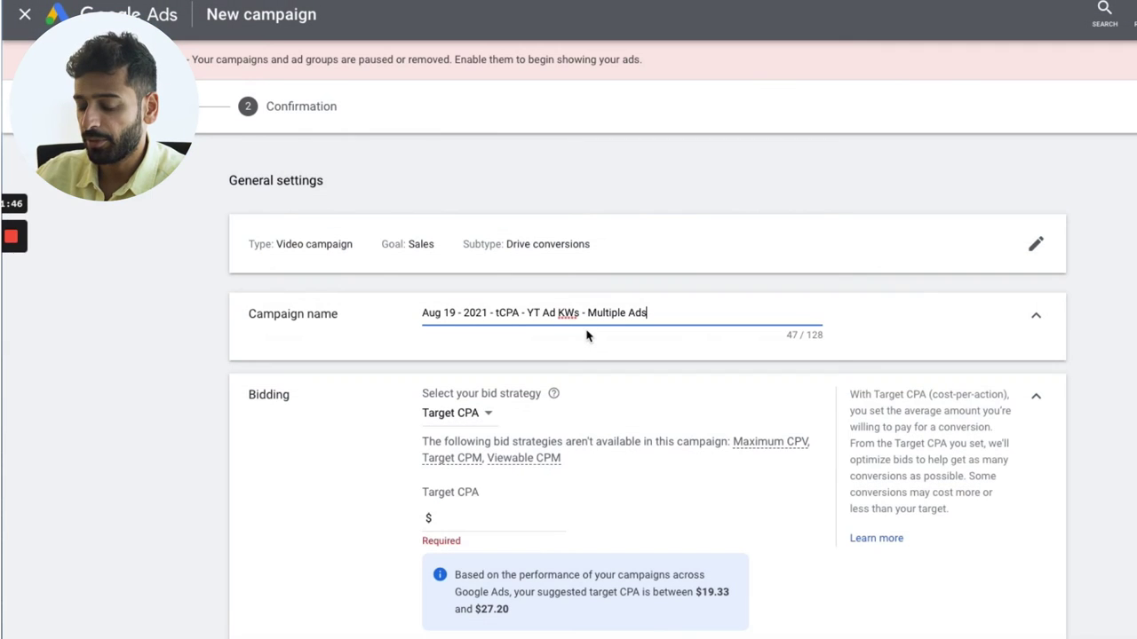
- Set the campaign's target CPA to $20
left_click(489, 518)
type("20")
left_click(1078, 282)
scroll(776, 297, "down", 1)
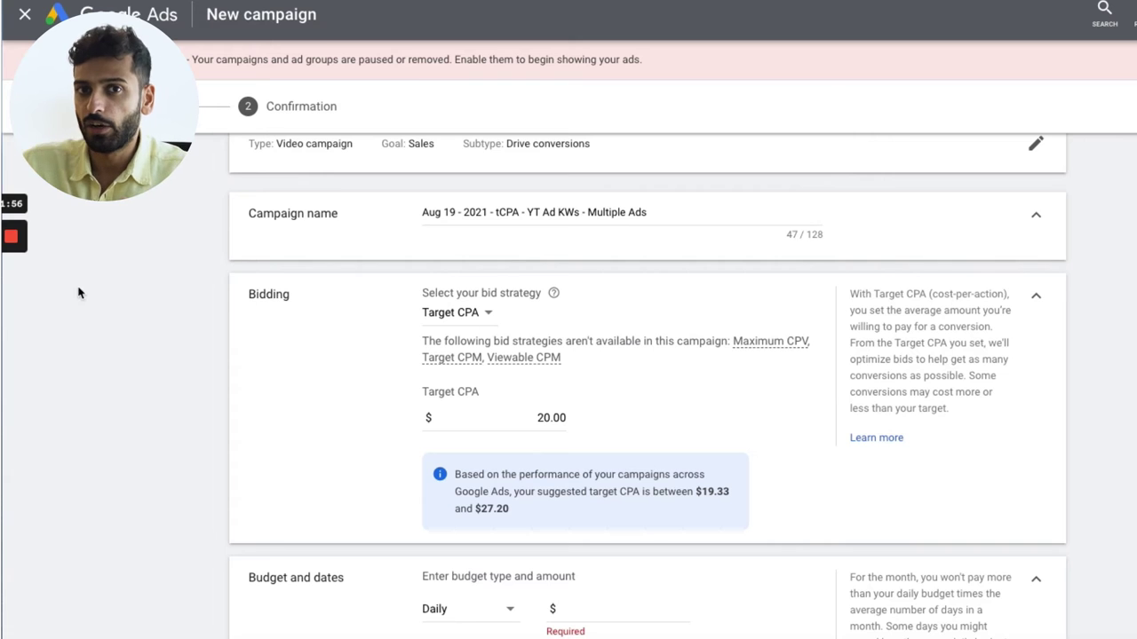
- Set the campaign's daily budget to $50
scroll(645, 414, "down", 1)
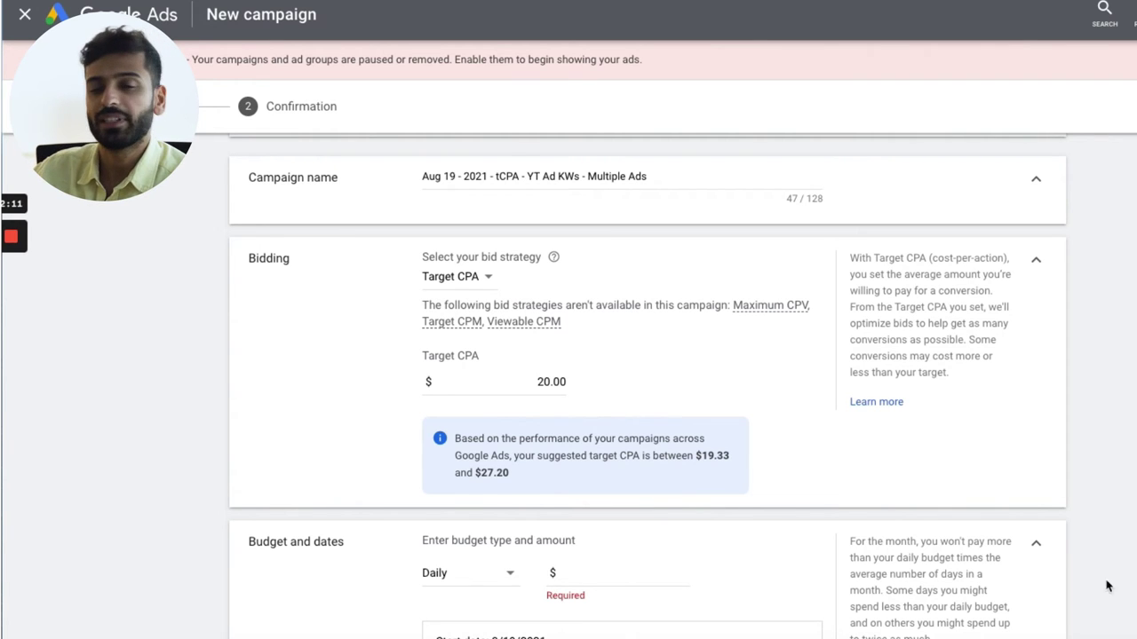
left_click(634, 573)
type("50")
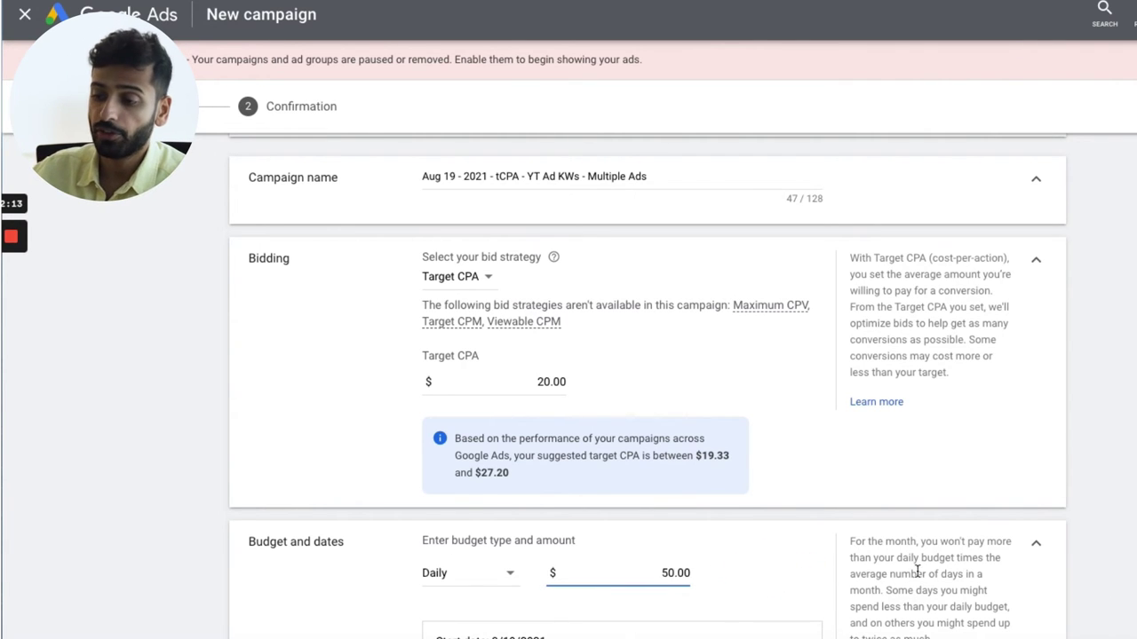
scroll(1021, 451, "down", 2)
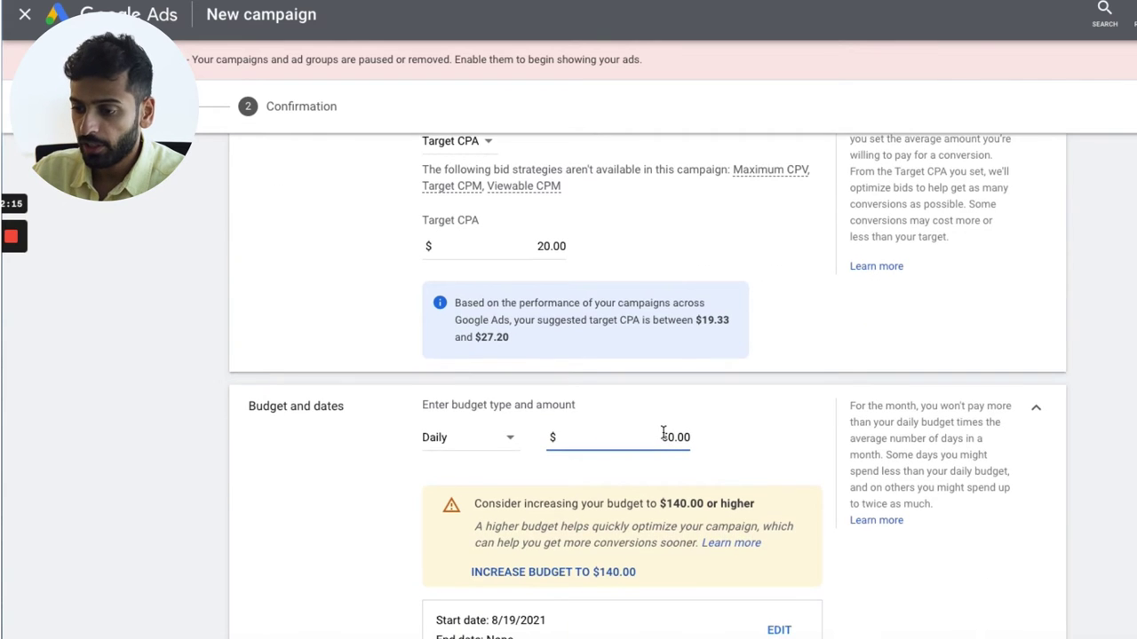
scroll(644, 513, "down", 1)
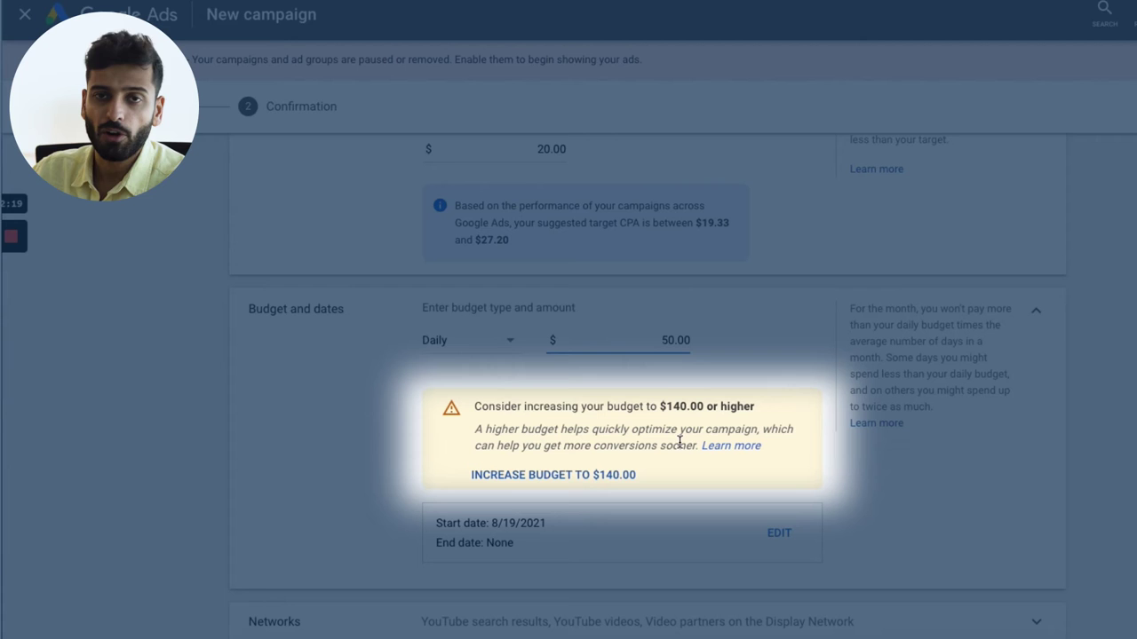
left_click(1045, 395)
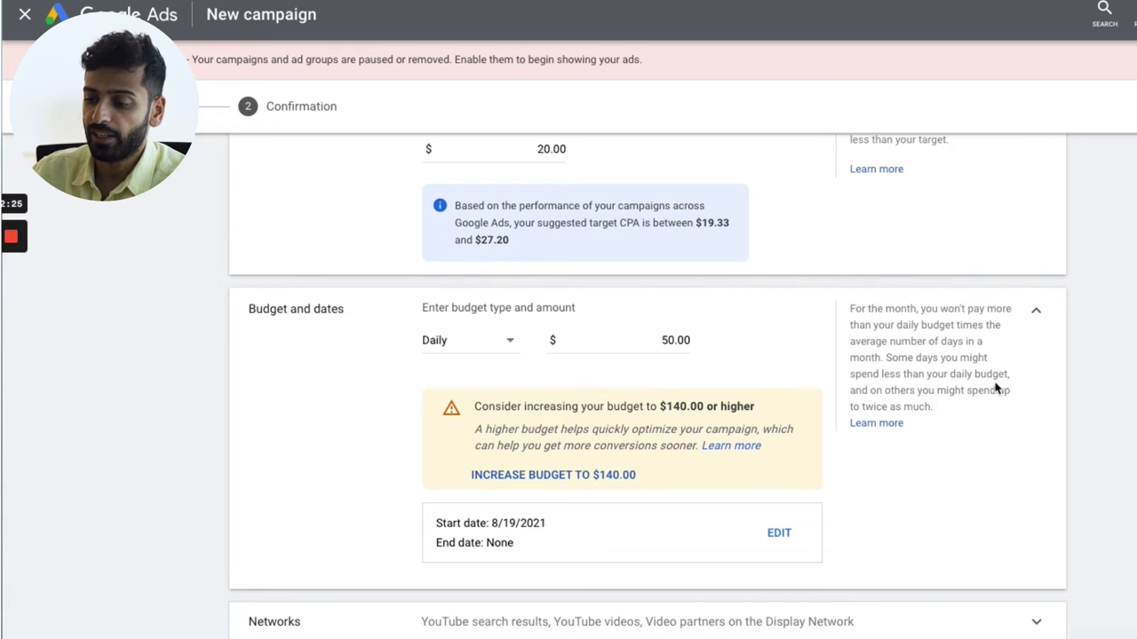
- Exclude Video partners on the Display Network from the campaign's networks
scroll(993, 389, "down", 1)
scroll(928, 502, "down", 4)
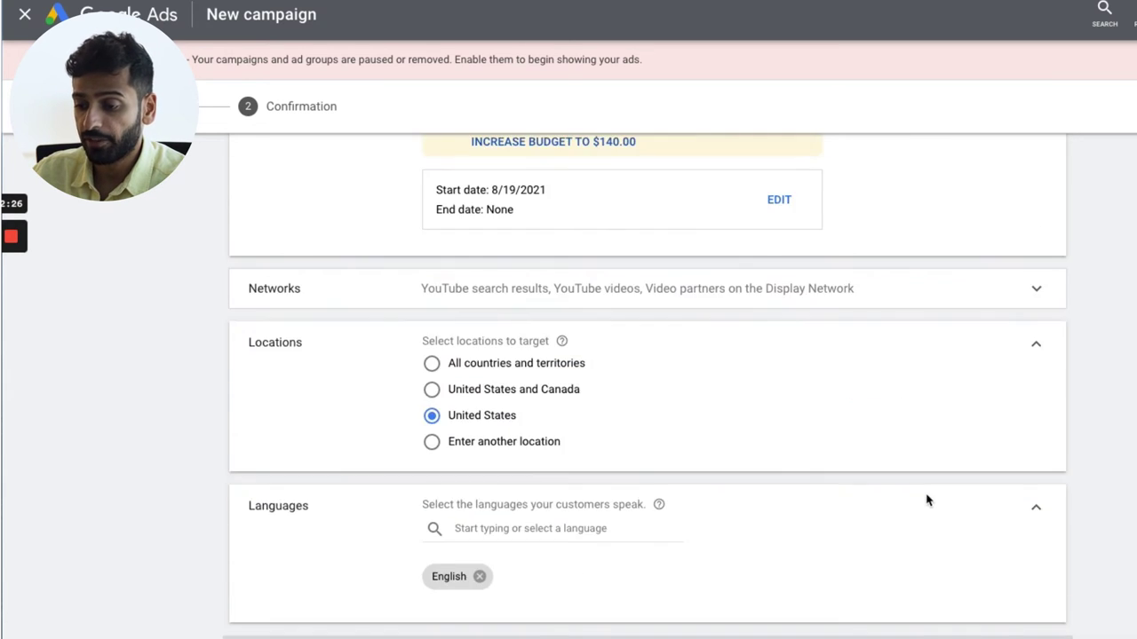
scroll(929, 498, "up", 6)
scroll(929, 496, "down", 1)
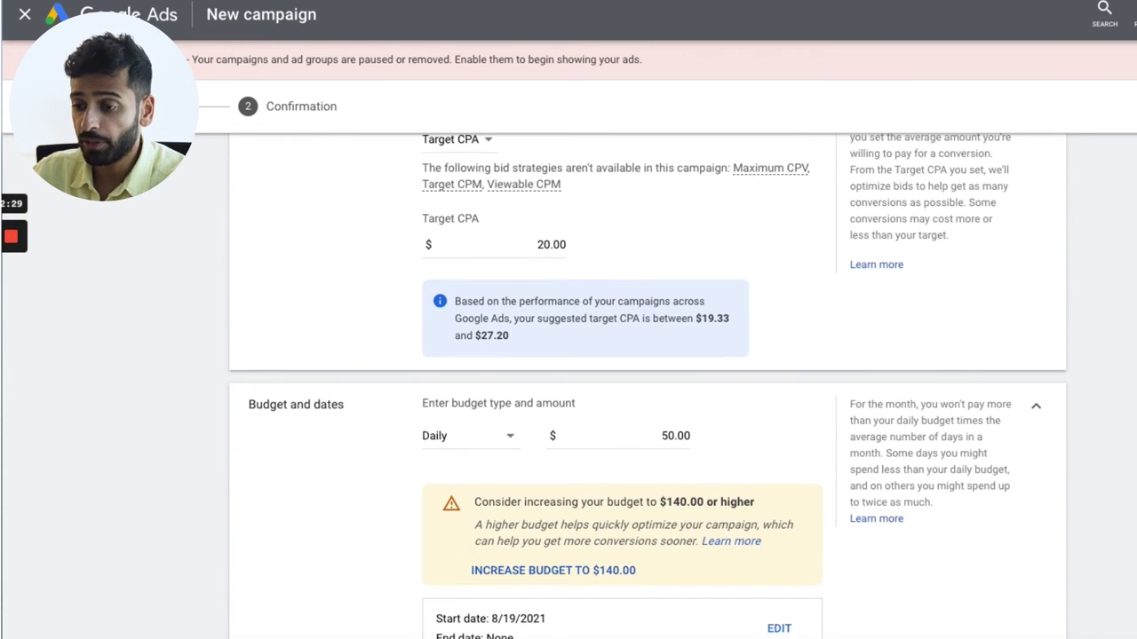
scroll(704, 468, "down", 3)
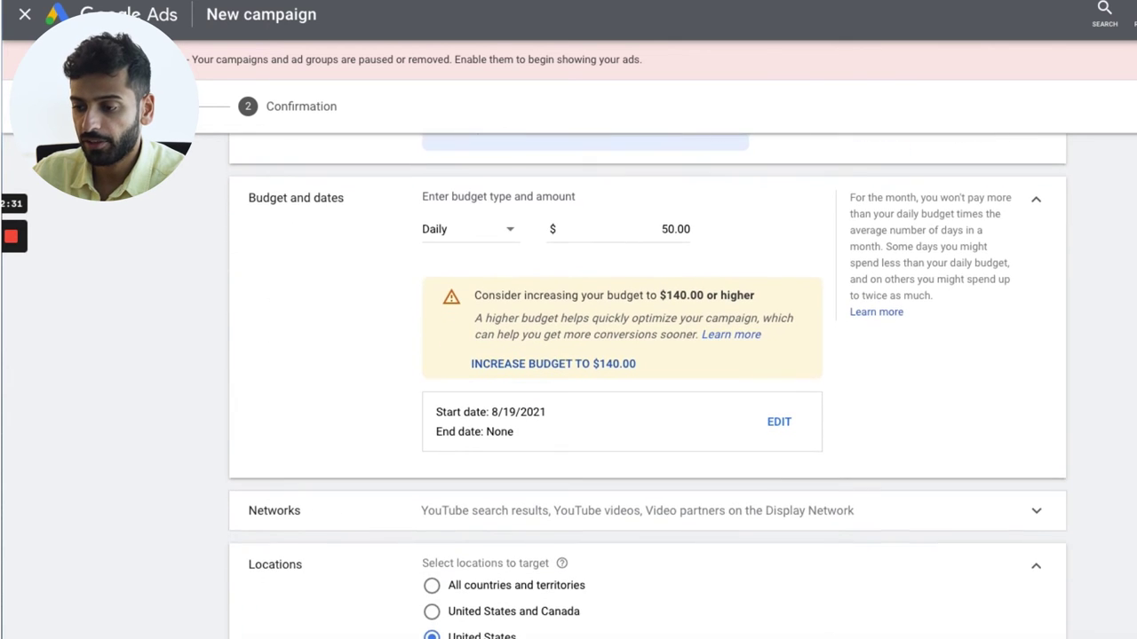
left_click(704, 468)
left_click(477, 593)
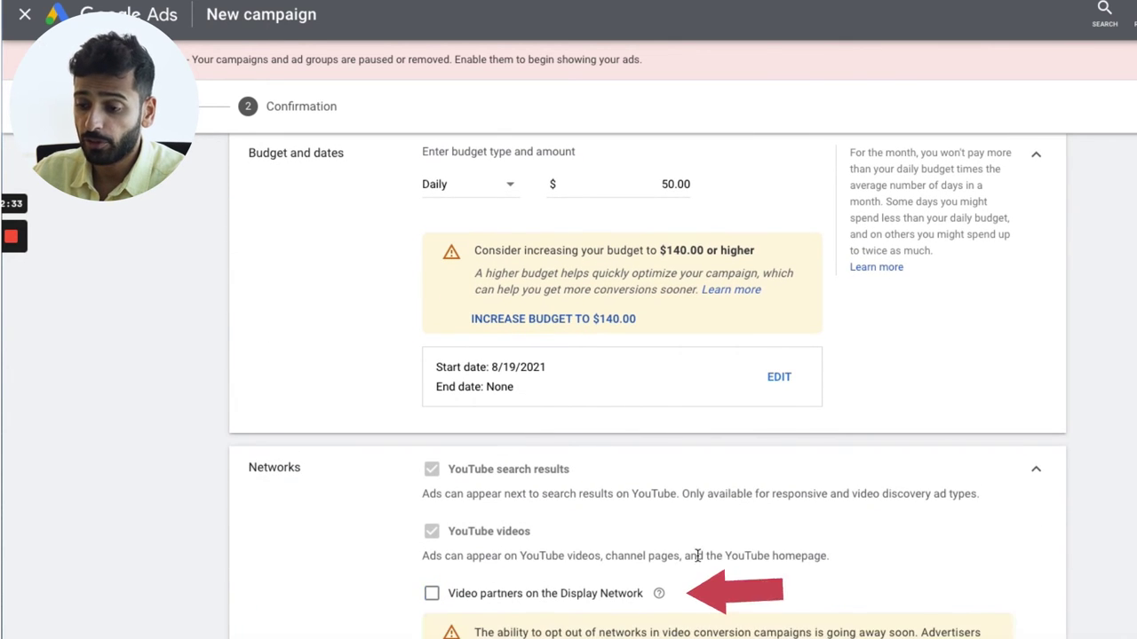
- Set the content exclusions' inventory type to Expanded inventory
scroll(950, 496, "down", 1)
scroll(948, 497, "down", 3)
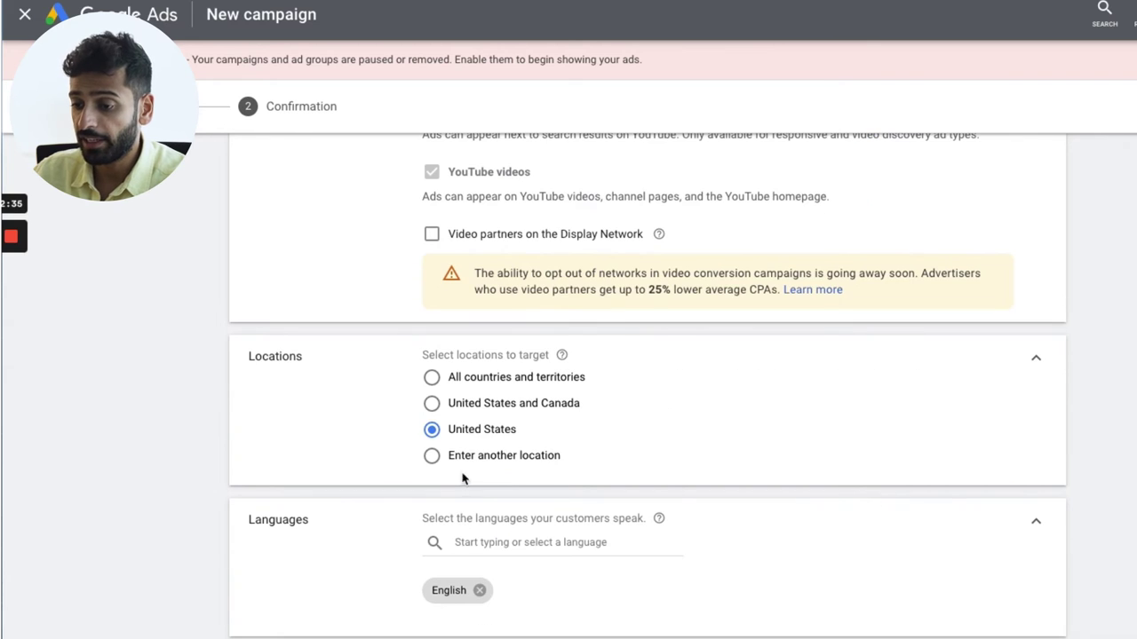
scroll(530, 574, "down", 2)
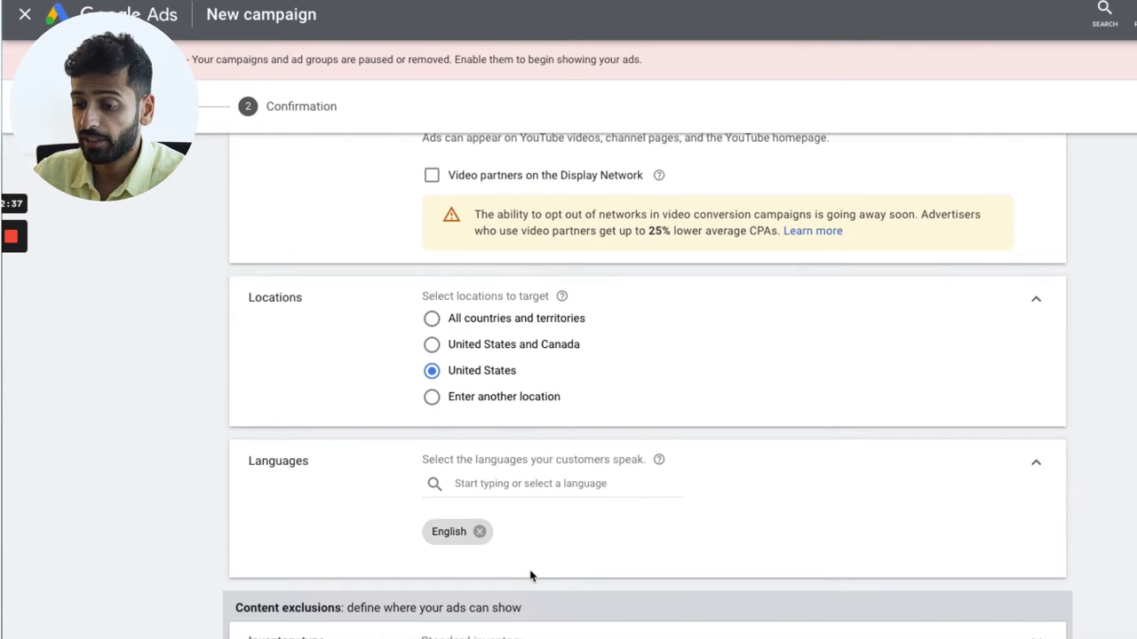
scroll(532, 576, "down", 1)
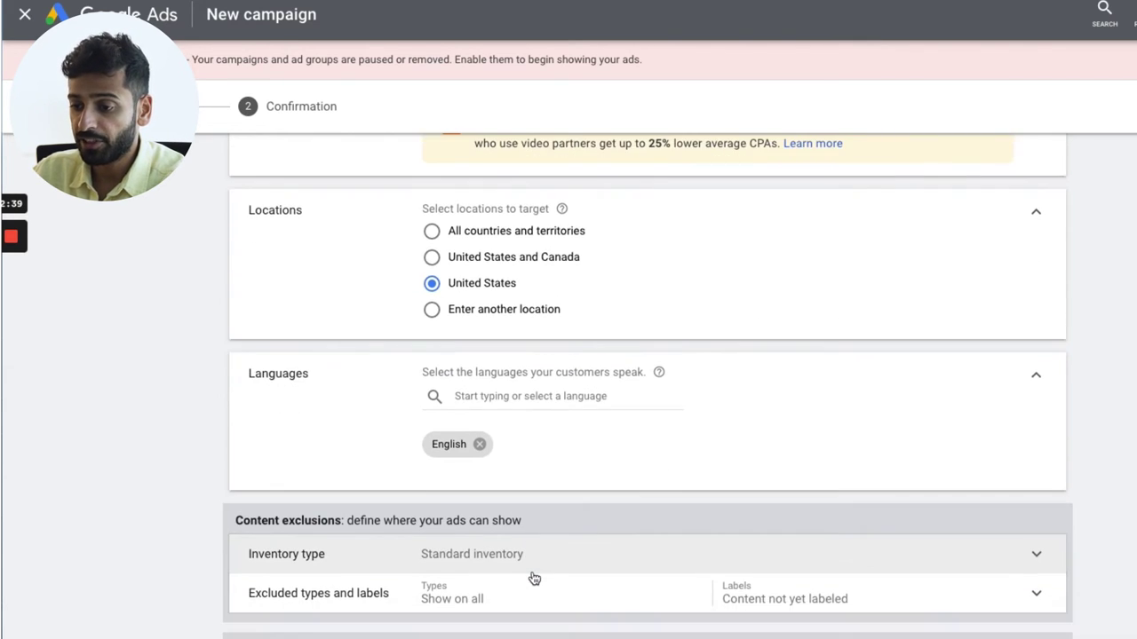
scroll(530, 576, "down", 1)
left_click(528, 518)
scroll(527, 533, "down", 3)
left_click(497, 457)
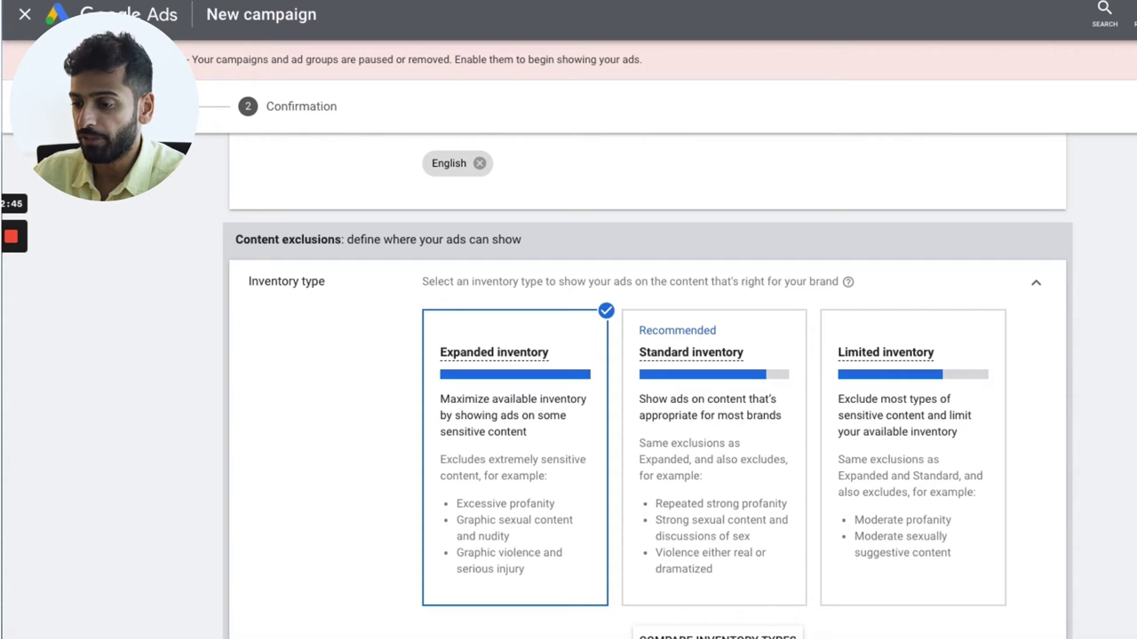
- Exclude live streaming videos from the content types on which the campaign's ads can show
scroll(544, 395, "down", 1)
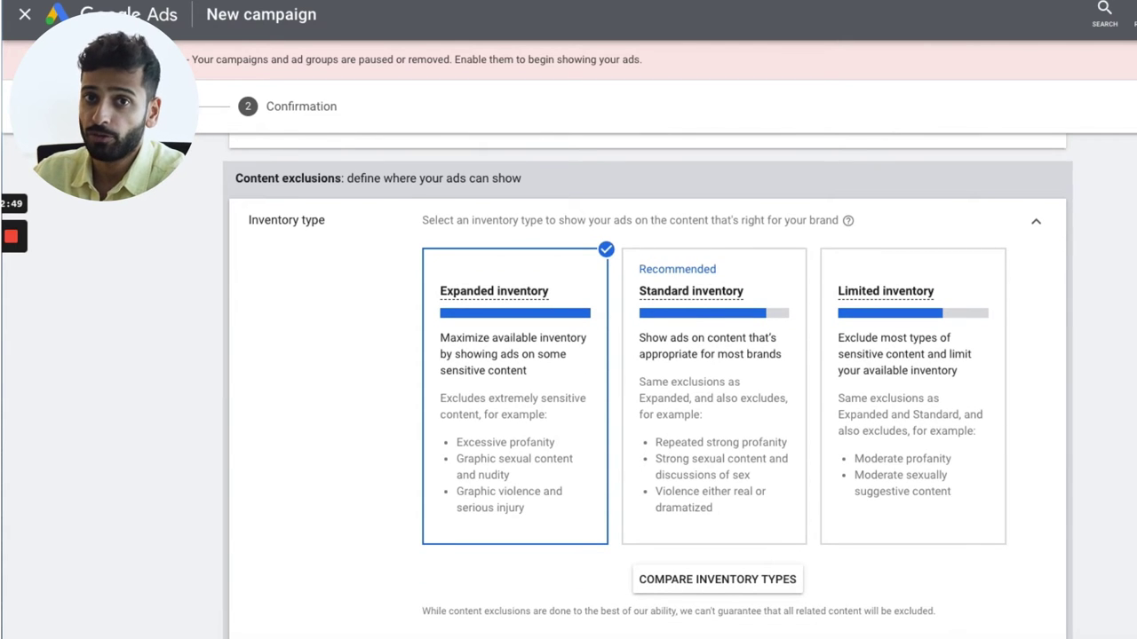
scroll(542, 385, "down", 2)
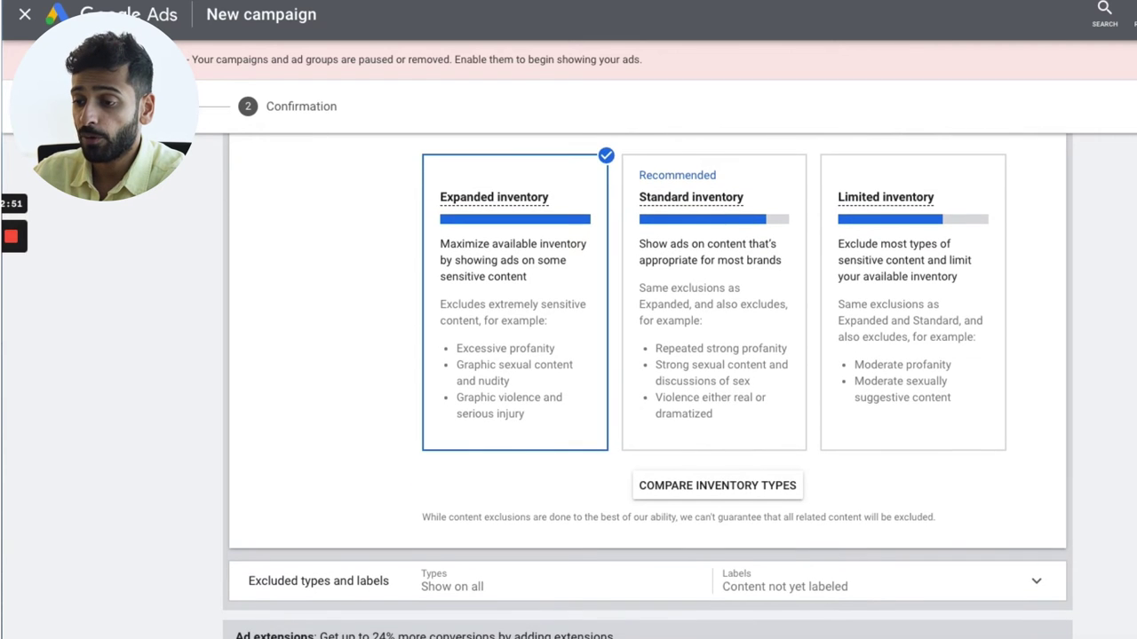
scroll(544, 387, "down", 1)
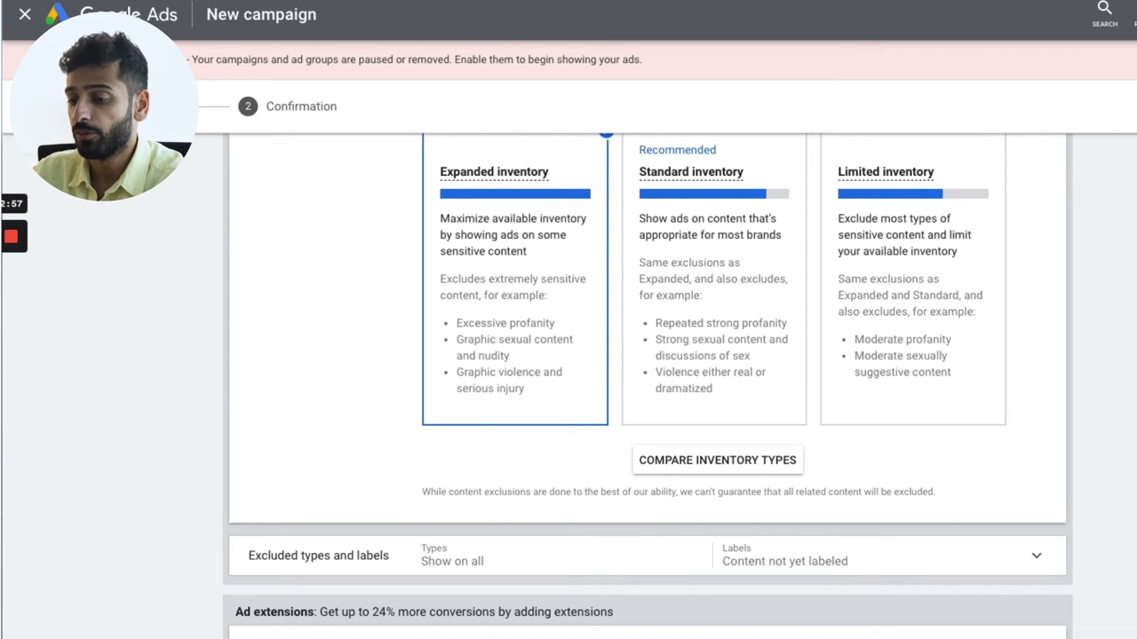
scroll(1121, 491, "down", 2)
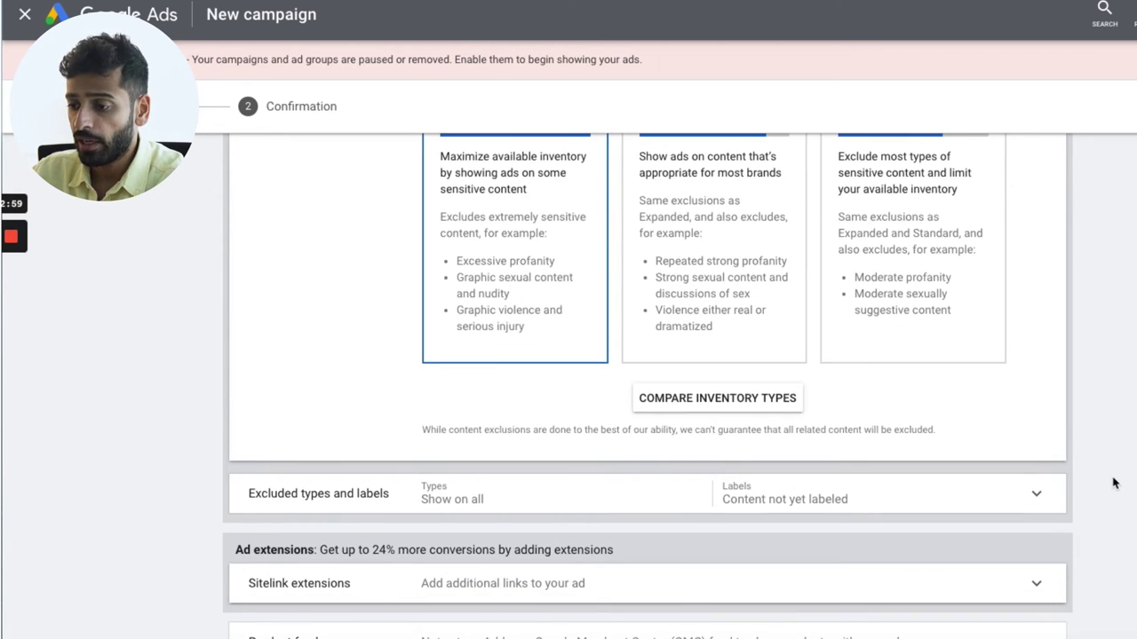
left_click(627, 512)
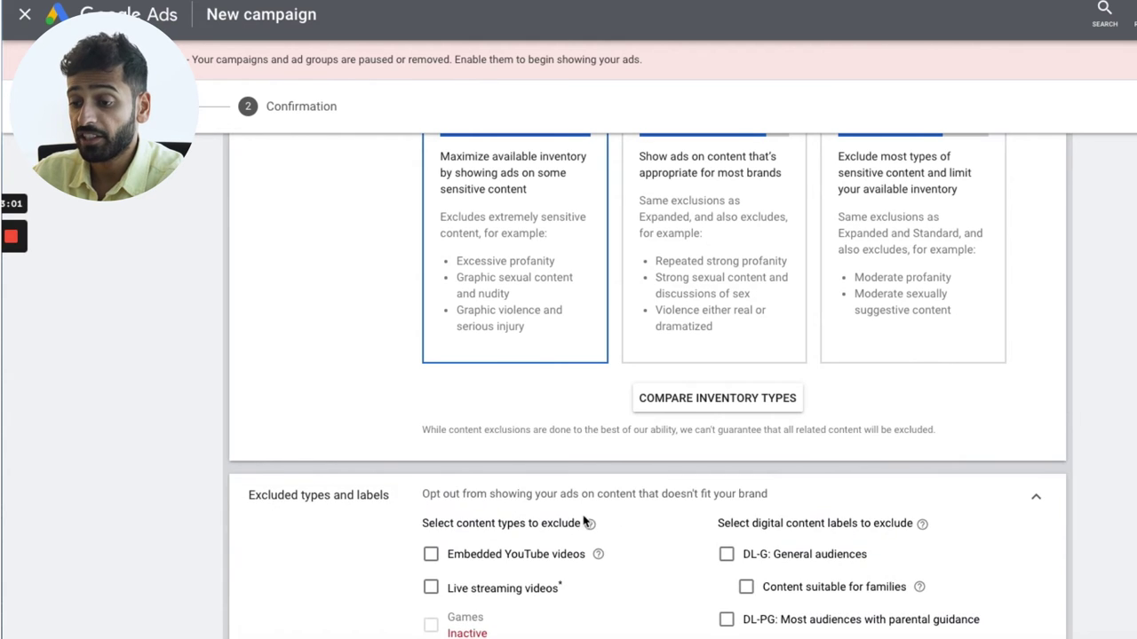
scroll(735, 510, "down", 2)
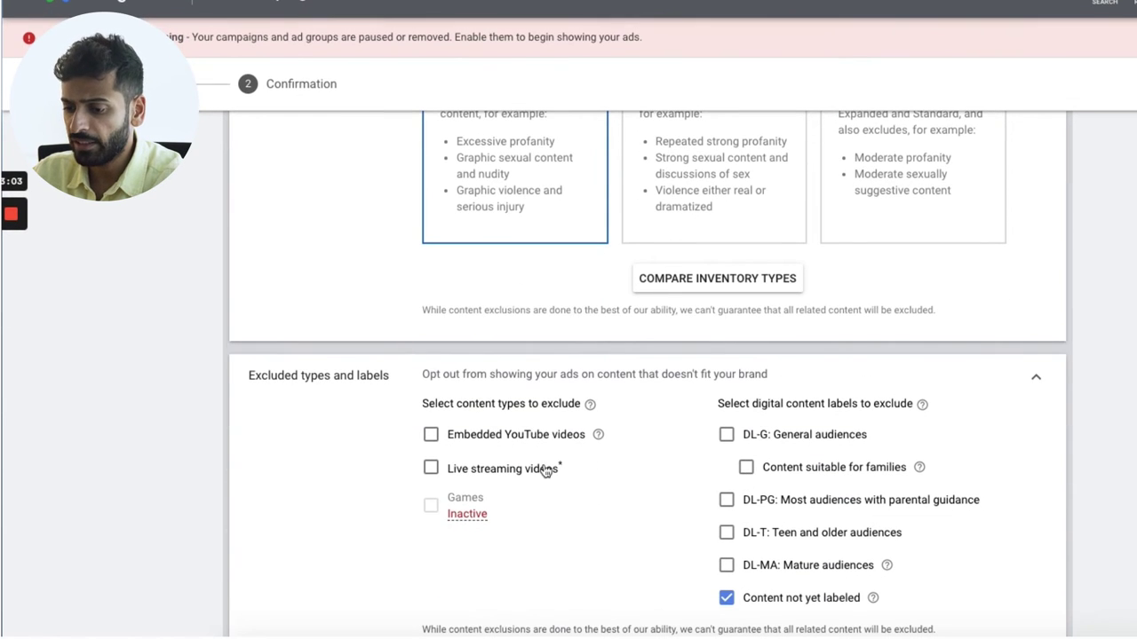
left_click(491, 474)
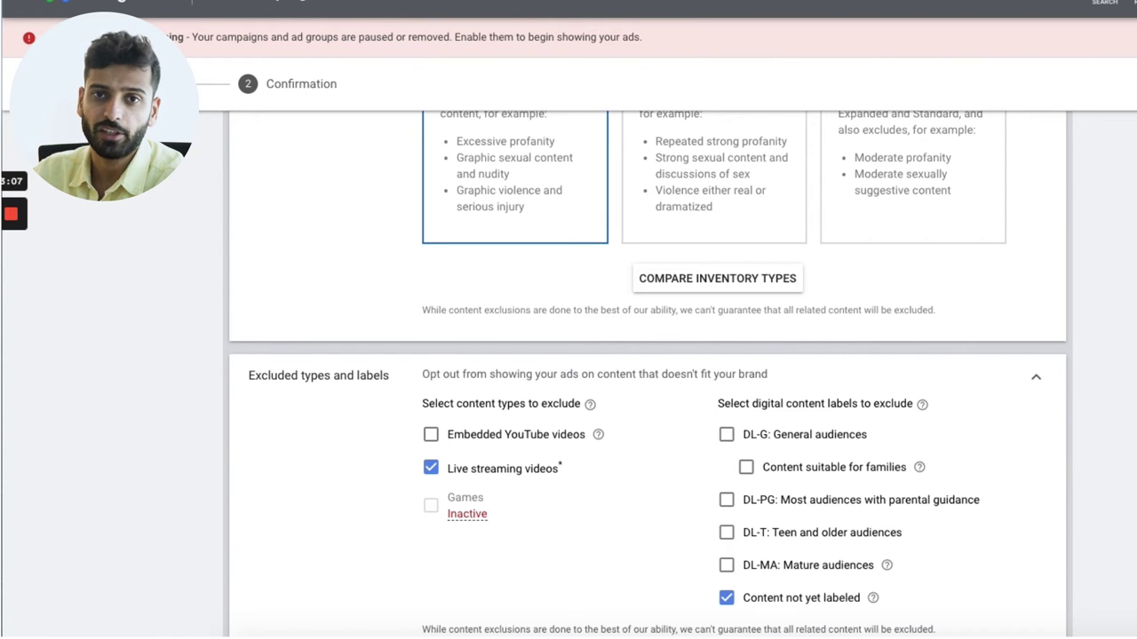
- Review the text, description and final URL fields of the campaign-level sitelink extensions, and close the section without adding any
scroll(647, 374, "down", 1)
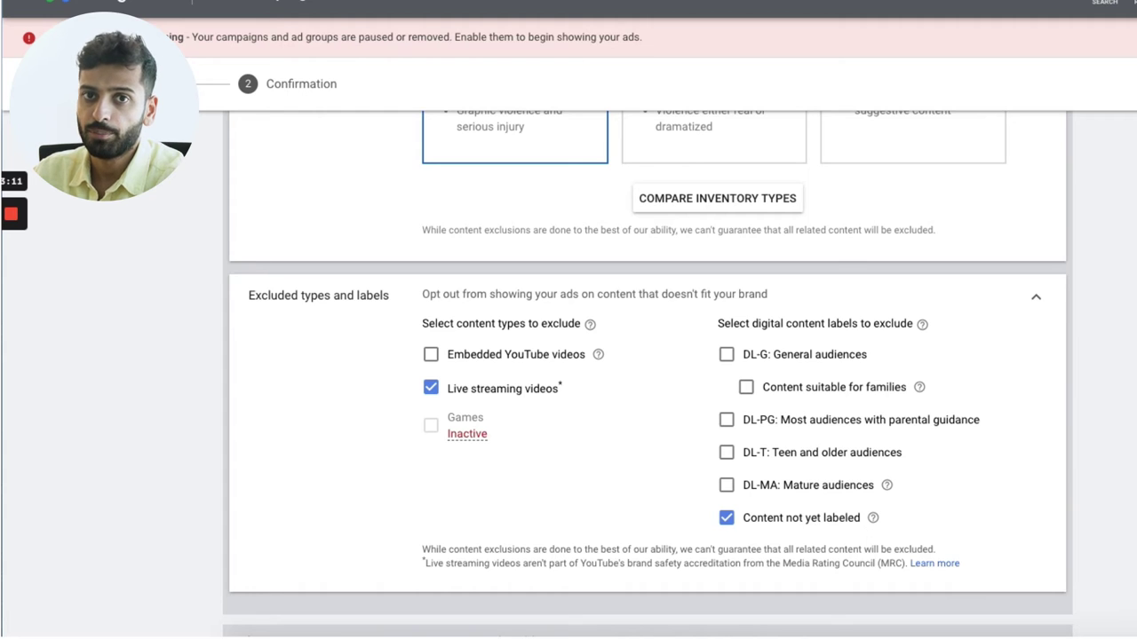
scroll(647, 374, "down", 2)
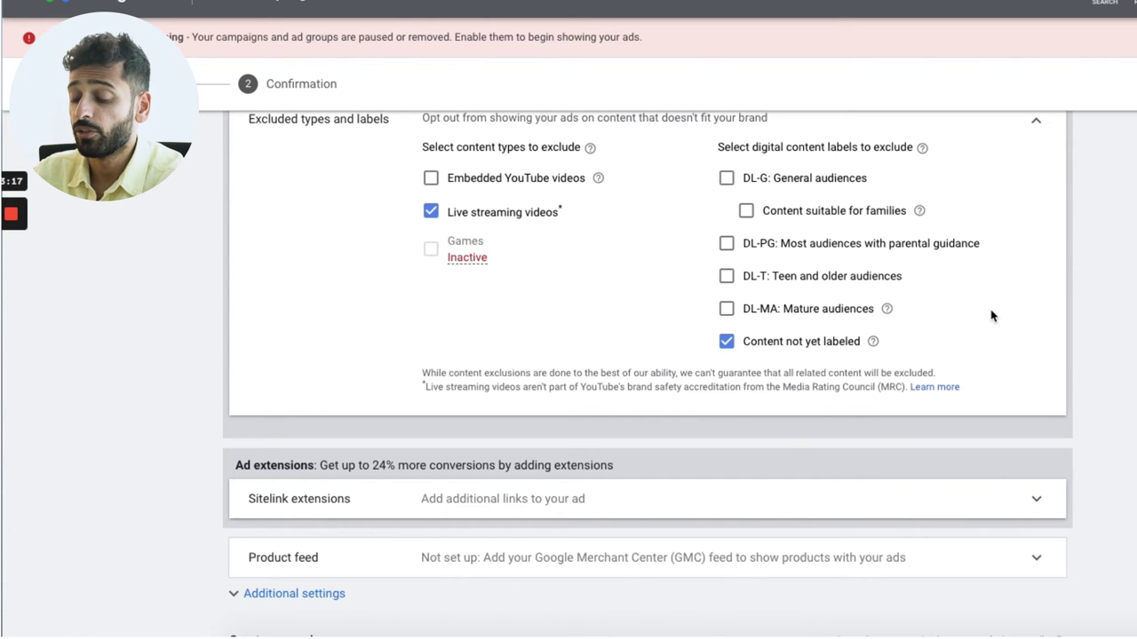
scroll(989, 325, "down", 4)
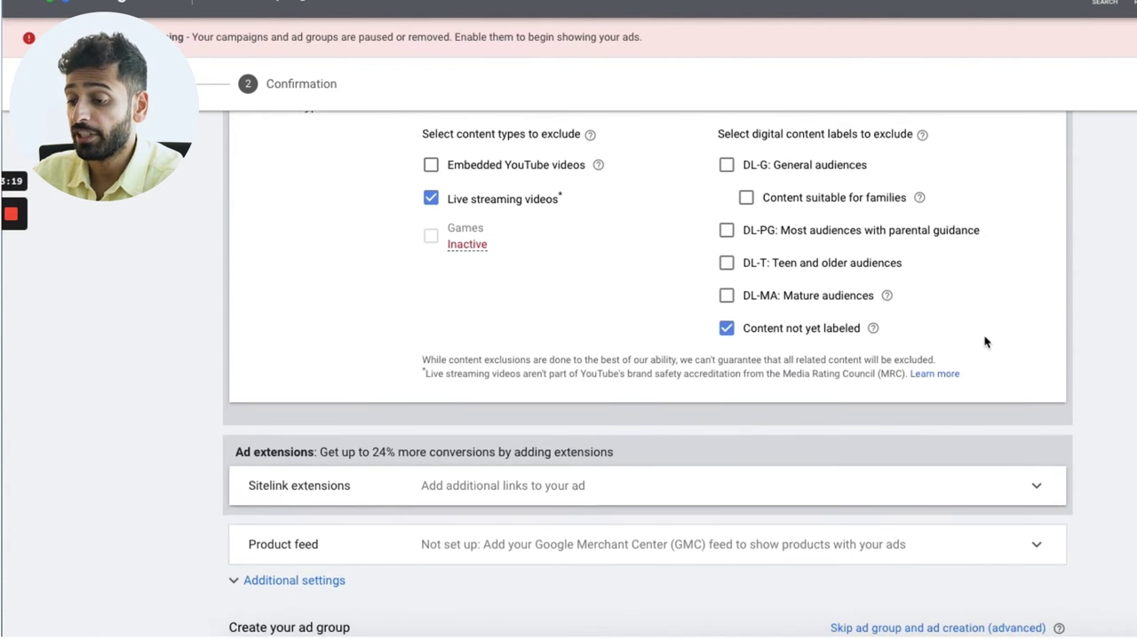
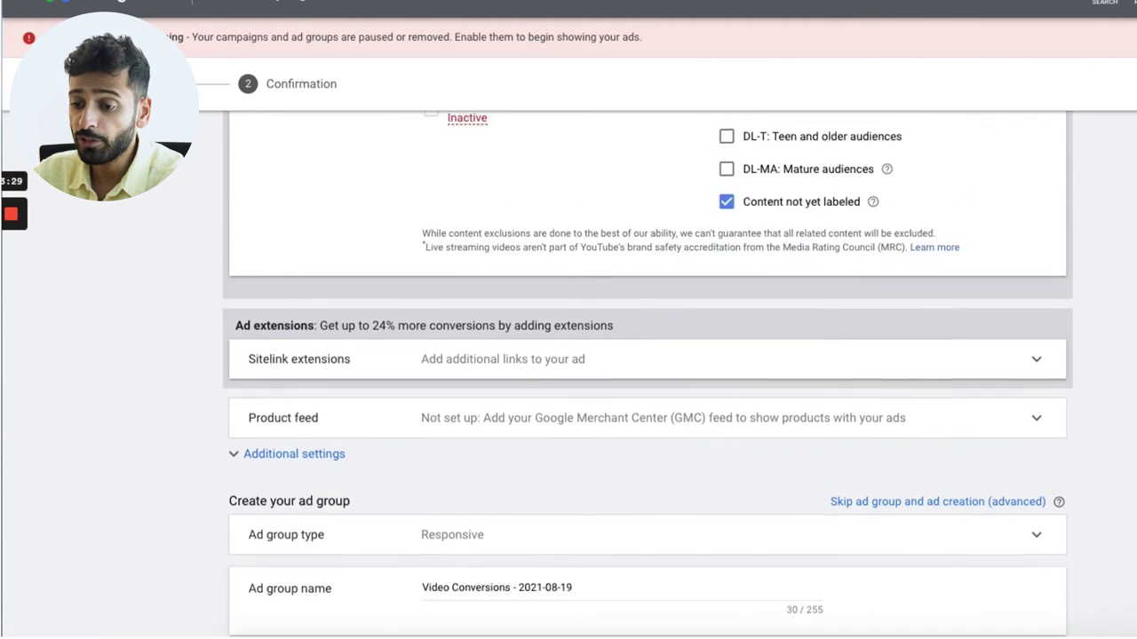
left_click(767, 481)
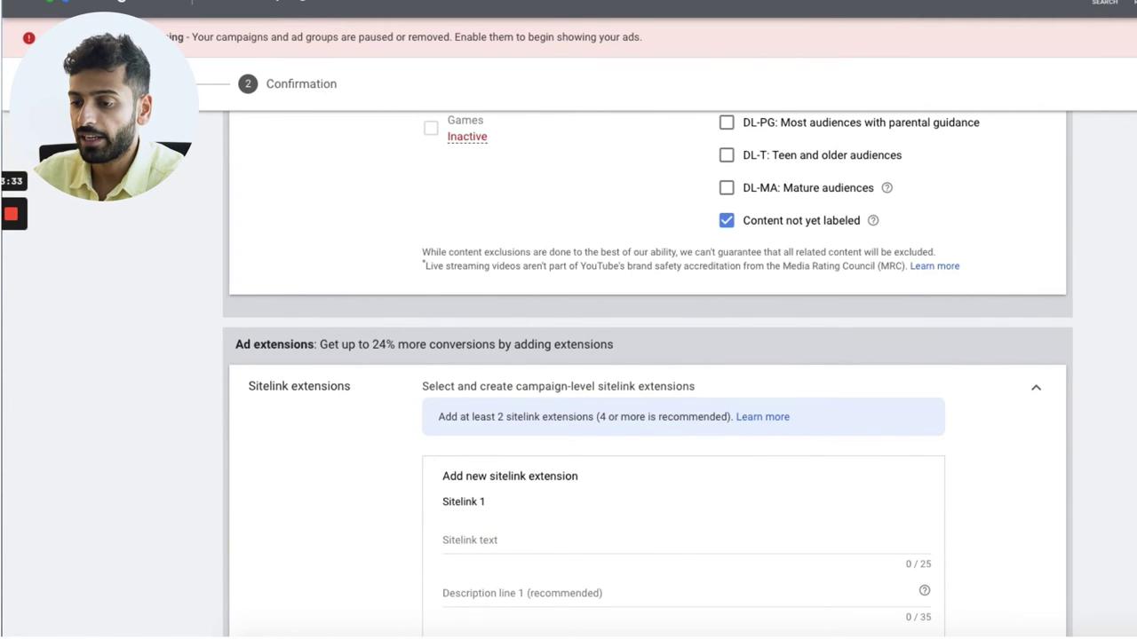
scroll(852, 441, "down", 2)
scroll(647, 378, "down", 1)
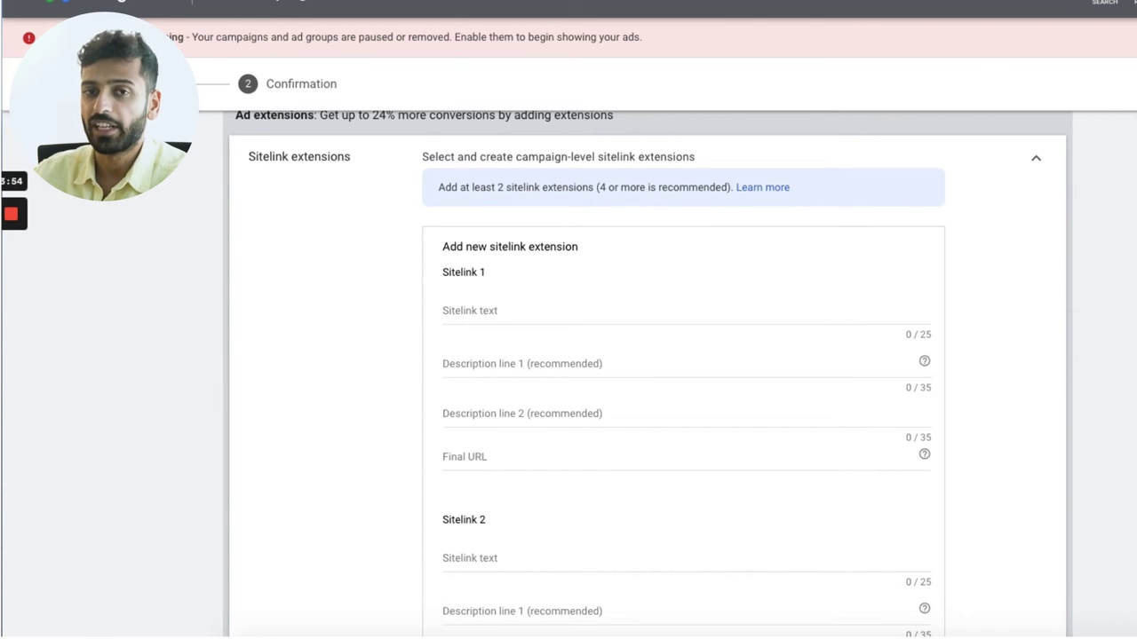
scroll(683, 373, "down", 4)
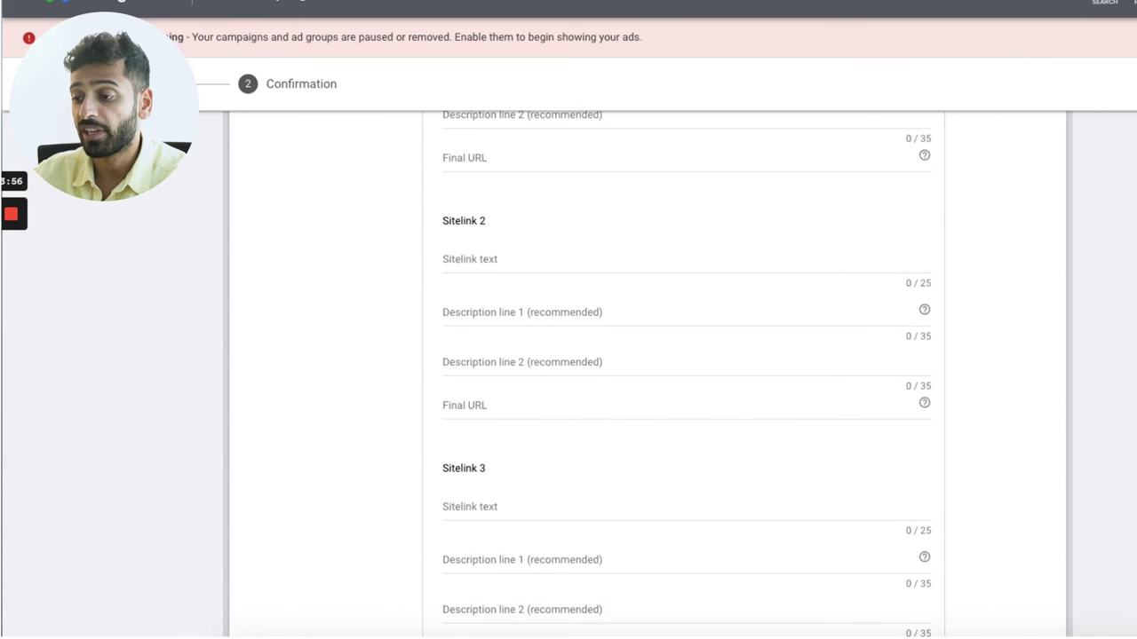
scroll(683, 372, "down", 1)
scroll(1064, 281, "up", 6)
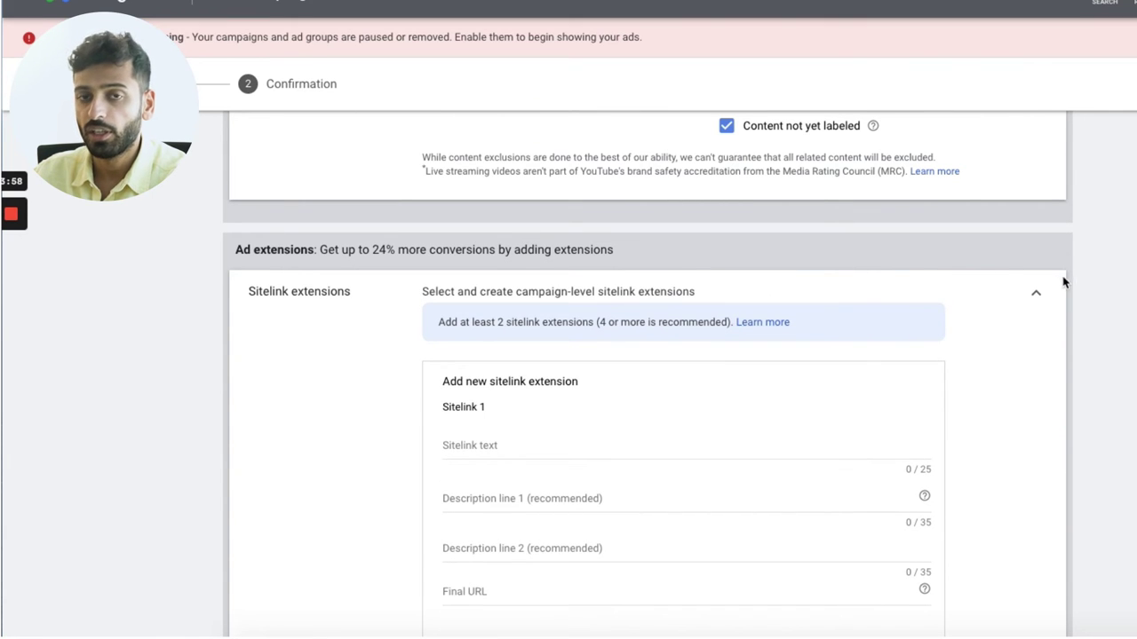
left_click(1037, 293)
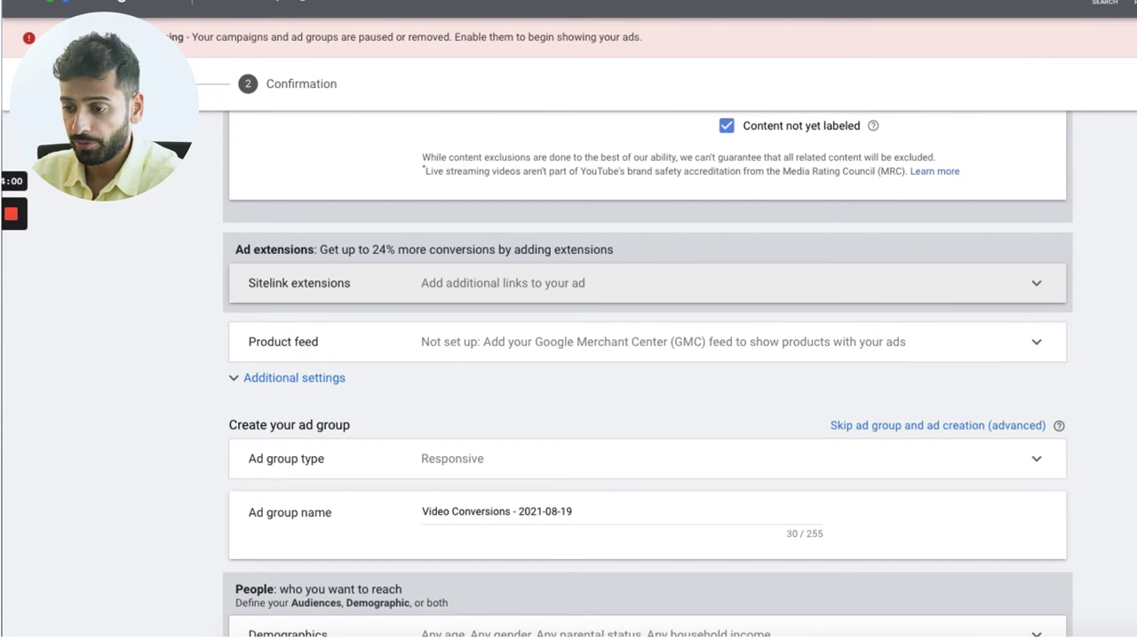
- Show the product feed option and the campaign's conversions options under the additional settings
left_click(918, 352)
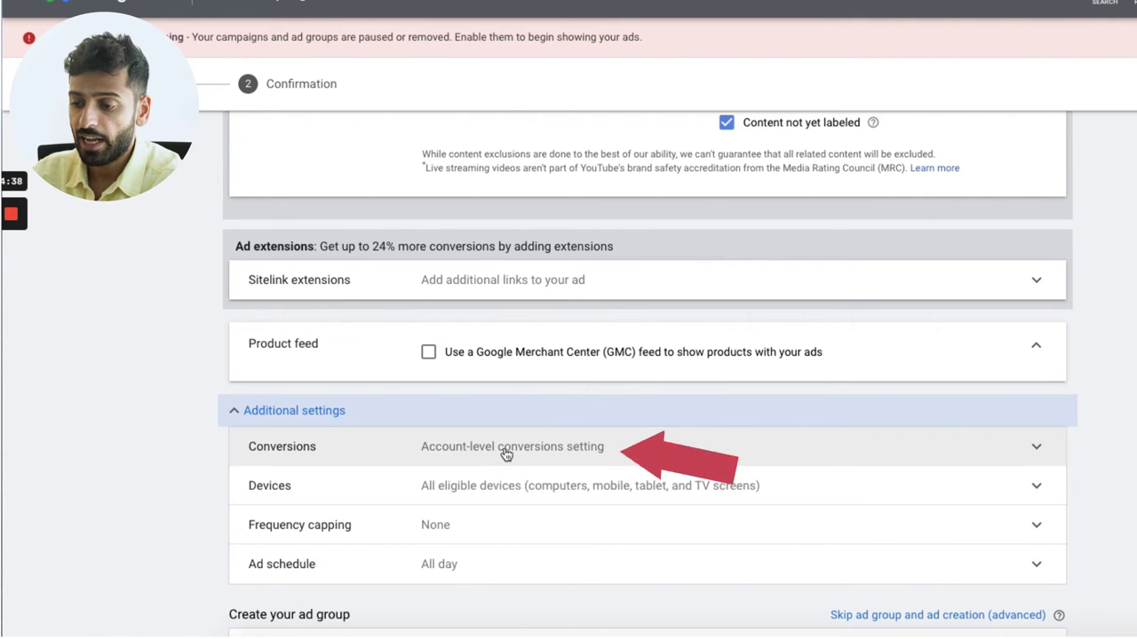
left_click(506, 456)
- Set specific device targeting for the campaign and exclude TV screens
left_click(555, 581)
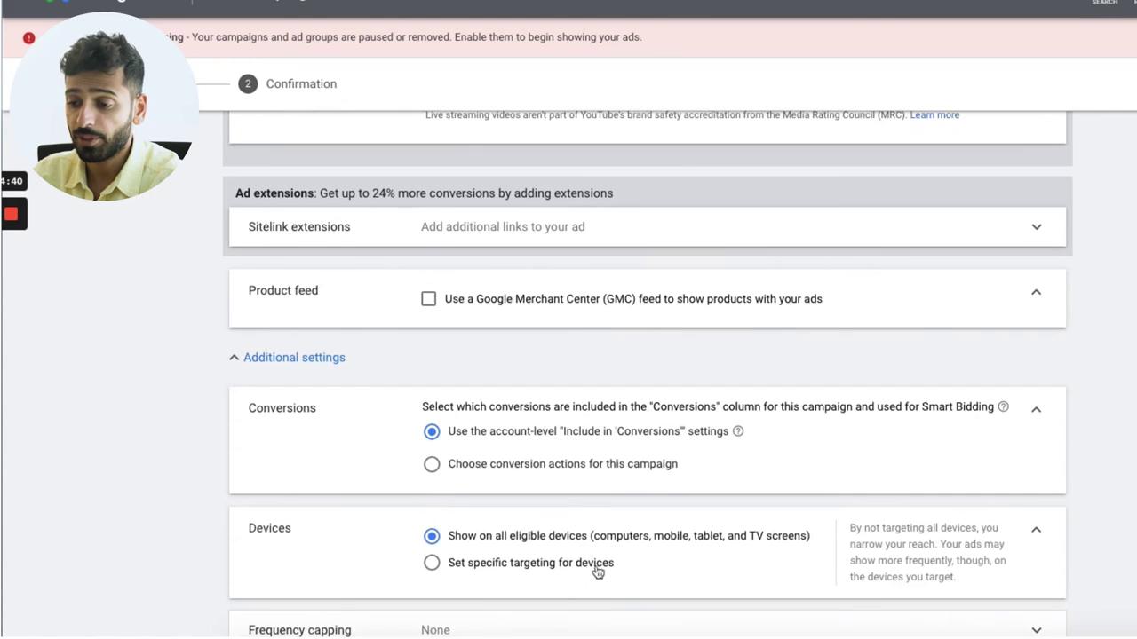
left_click(595, 564)
scroll(577, 533, "down", 3)
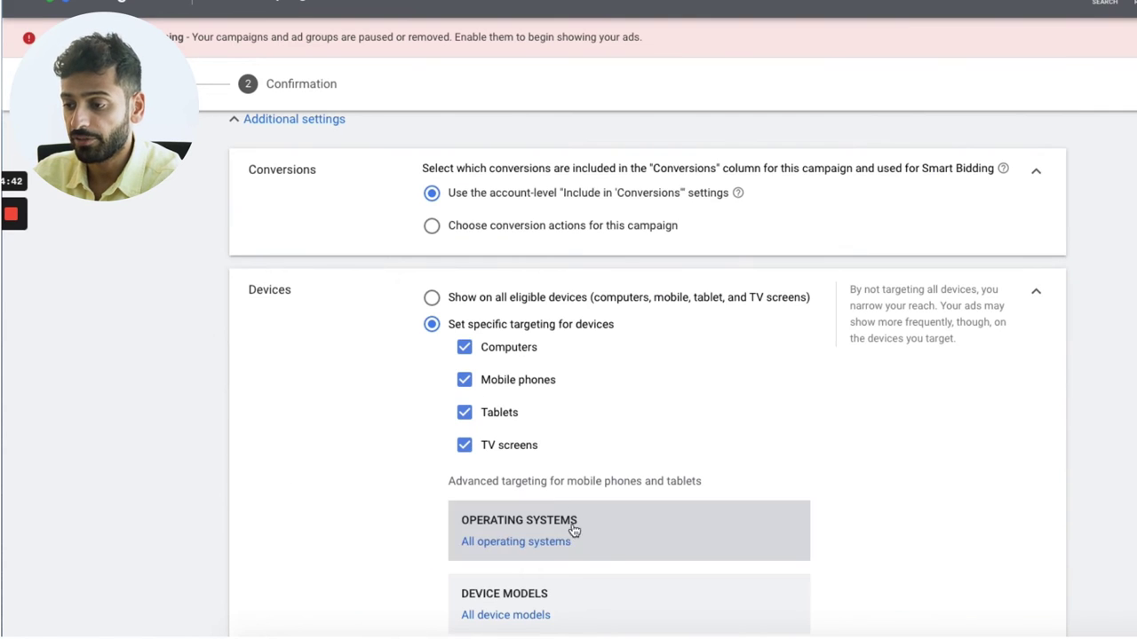
left_click(506, 445)
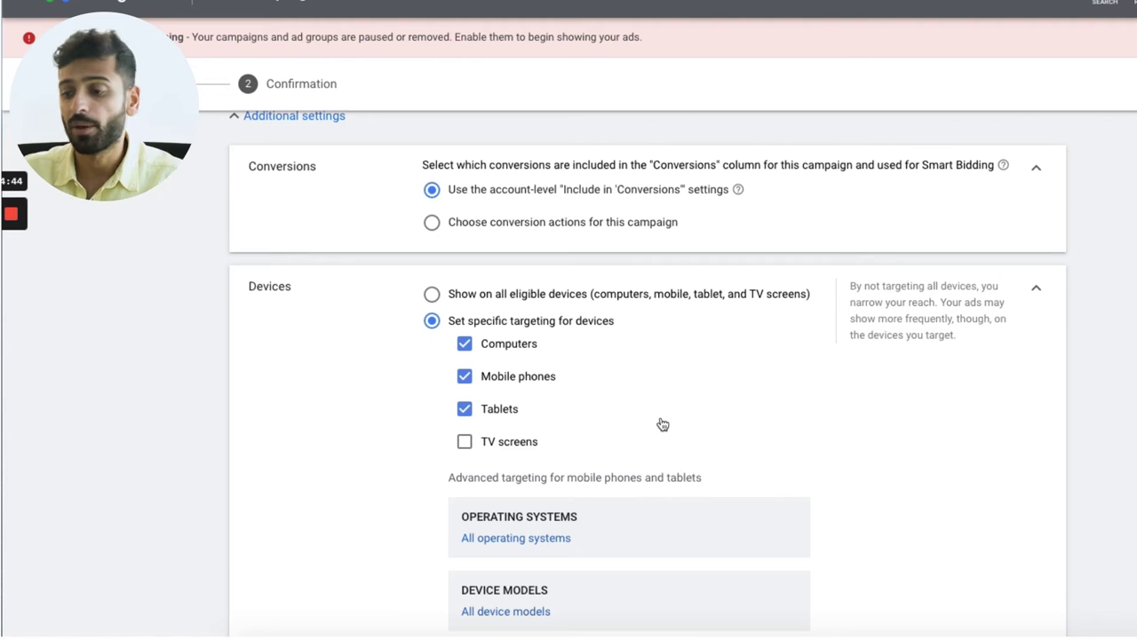
- Cap the campaign's impression frequency at 3 per day for the same user
scroll(661, 425, "down", 3)
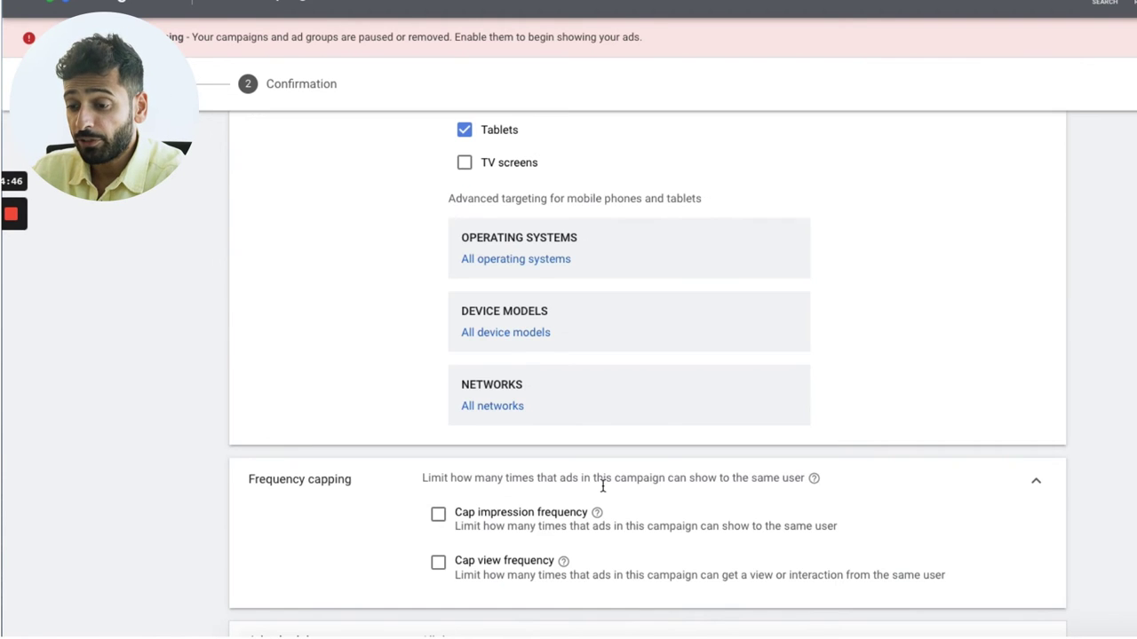
left_click(538, 513)
scroll(551, 538, "down", 1)
left_click(529, 550)
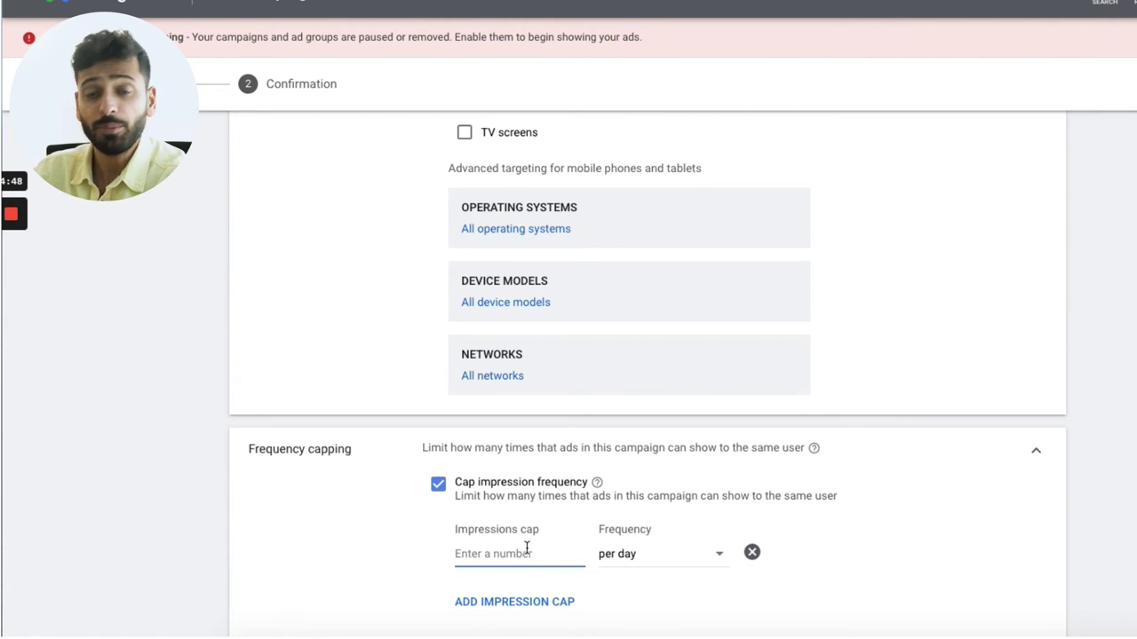
type("3")
- Cap the campaign's view frequency at 2 per week for the same user
scroll(971, 467, "down", 2)
left_click(523, 469)
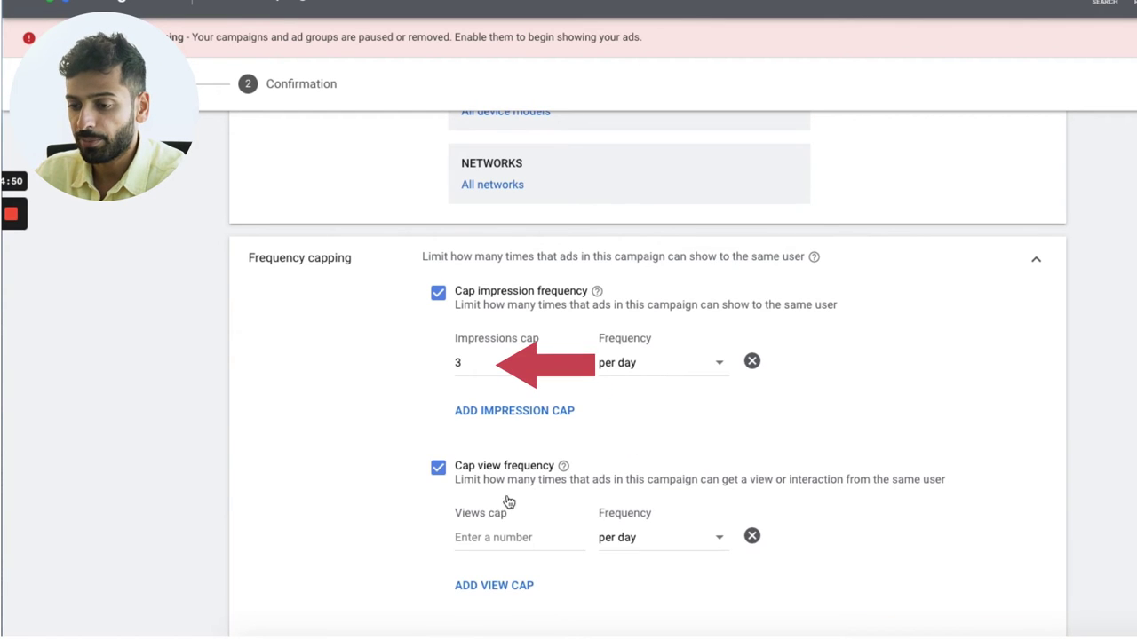
left_click(517, 543)
type("2")
left_click(659, 540)
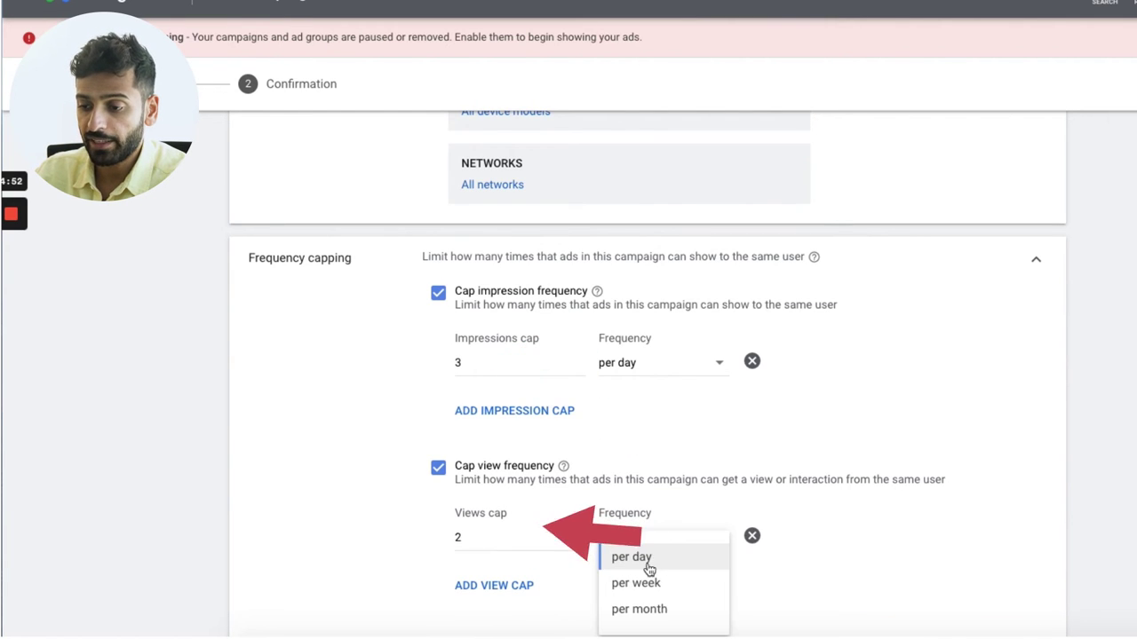
left_click(635, 583)
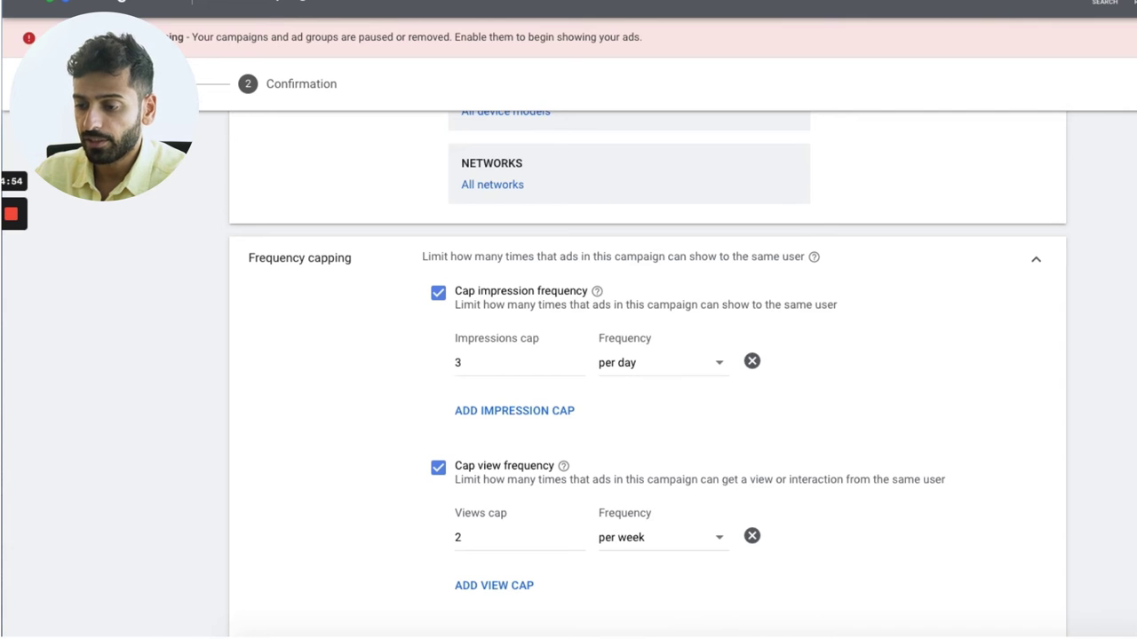
- Show the campaign's ad schedule options to check the days and hours when ads can run
scroll(647, 370, "down", 4)
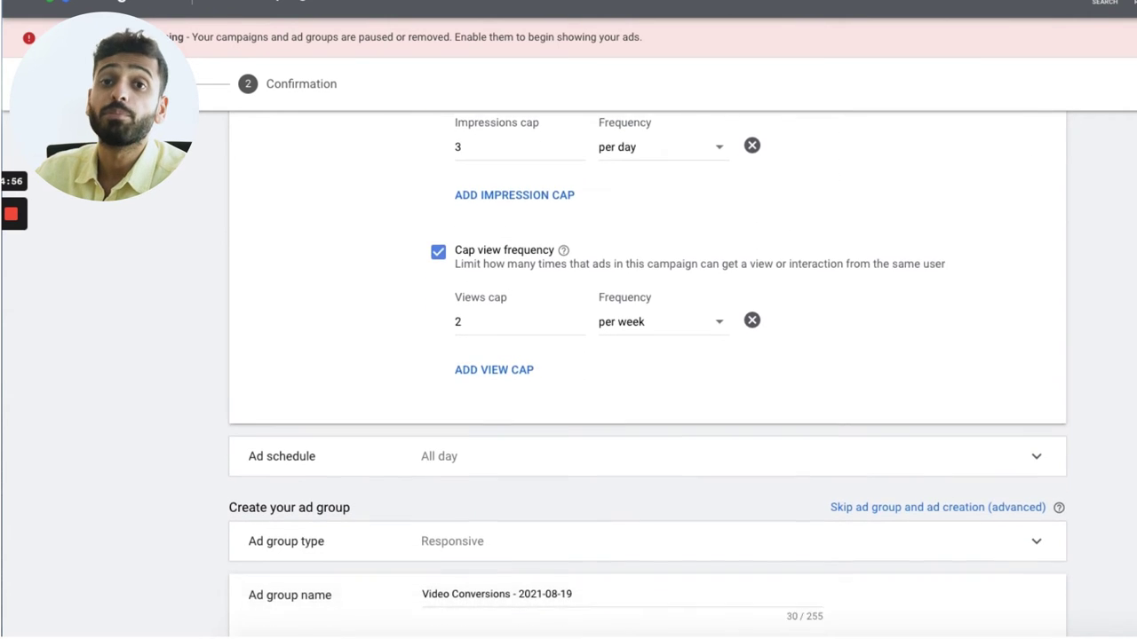
left_click(490, 373)
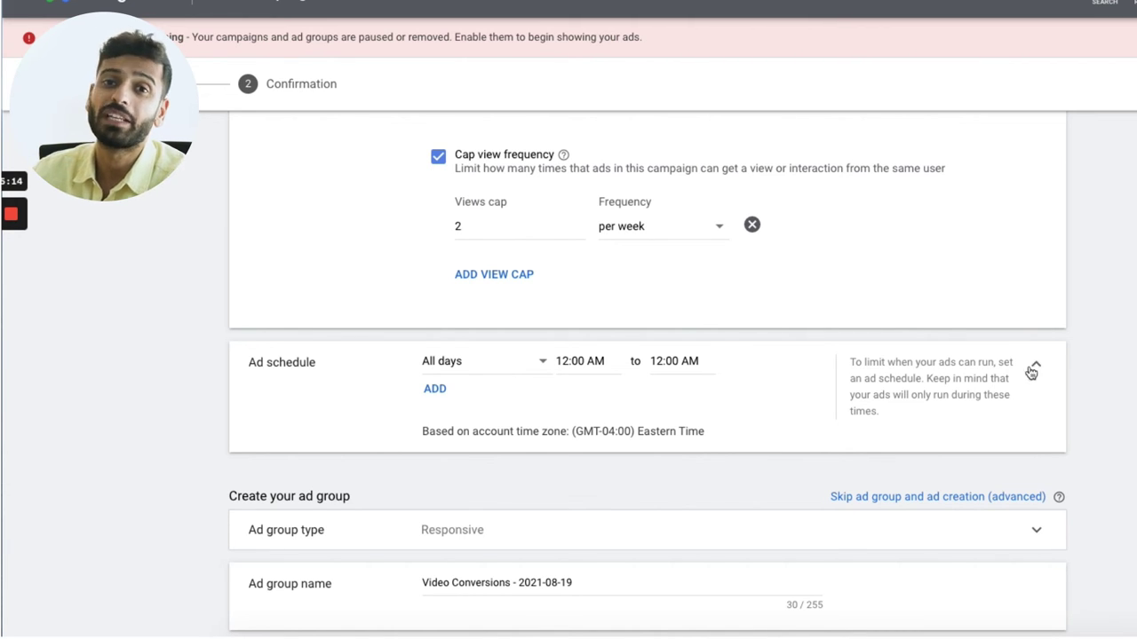
- Set the ad group type to Standard for skippable in-stream ads
scroll(1015, 398, "down", 1)
left_click(969, 490)
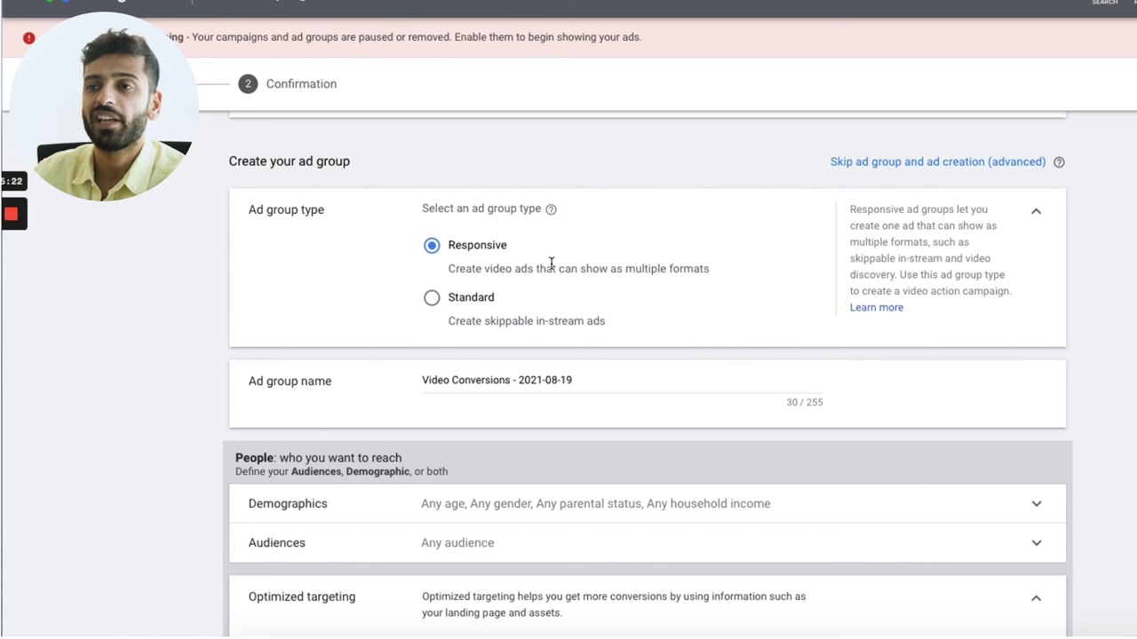
left_click(452, 299)
scroll(741, 342, "down", 1)
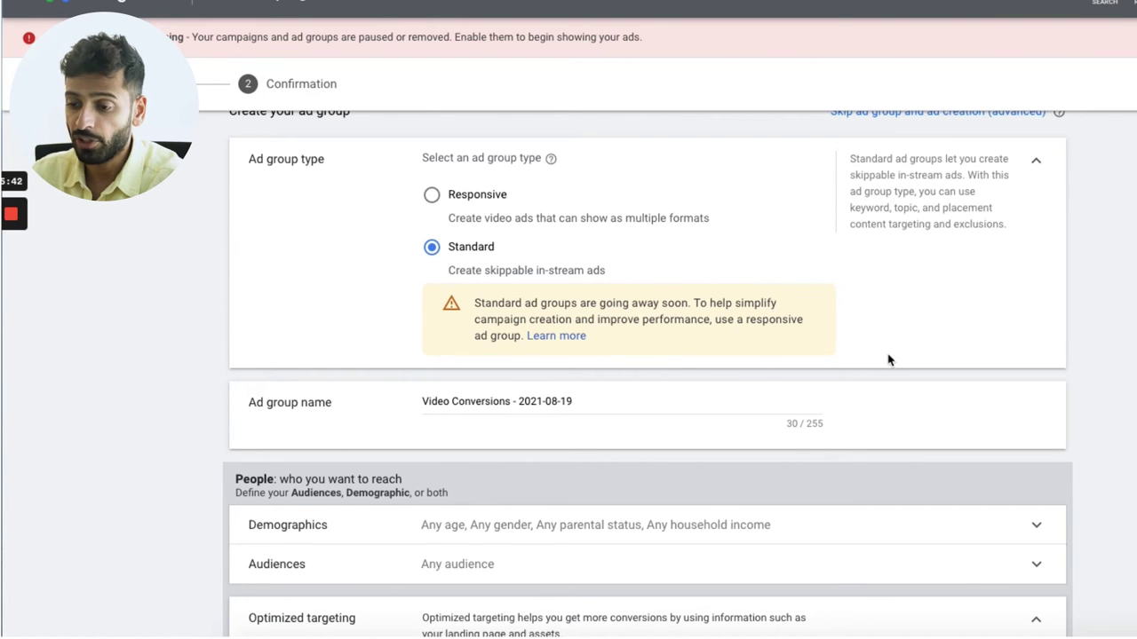
- Rename the ad group as "YT ad KWs"
scroll(888, 364, "down", 1)
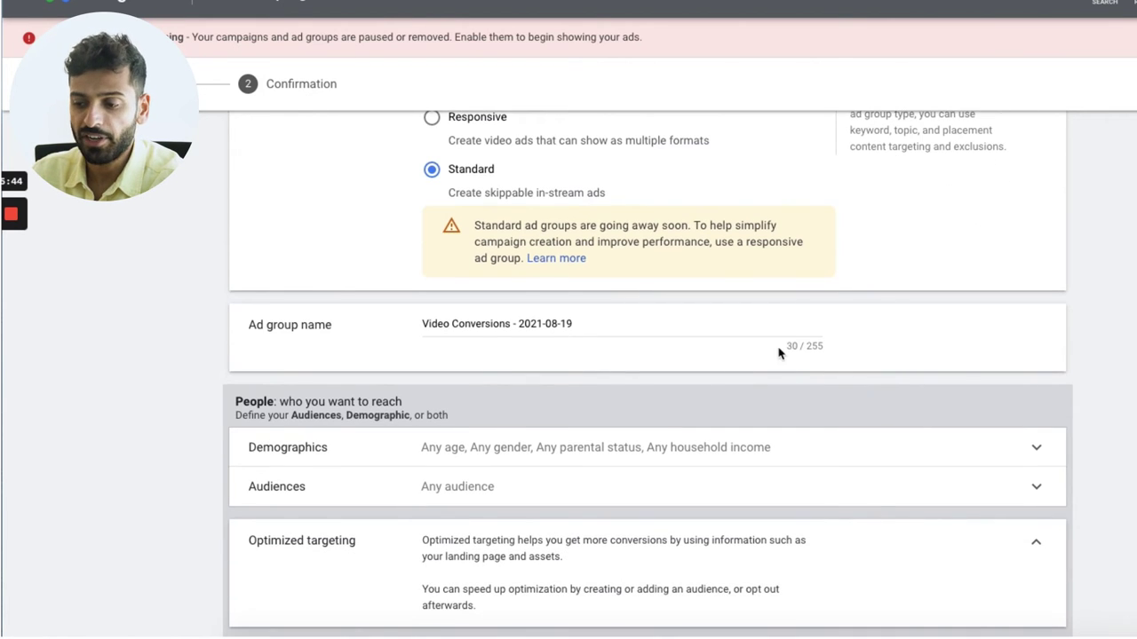
scroll(772, 351, "up", 2)
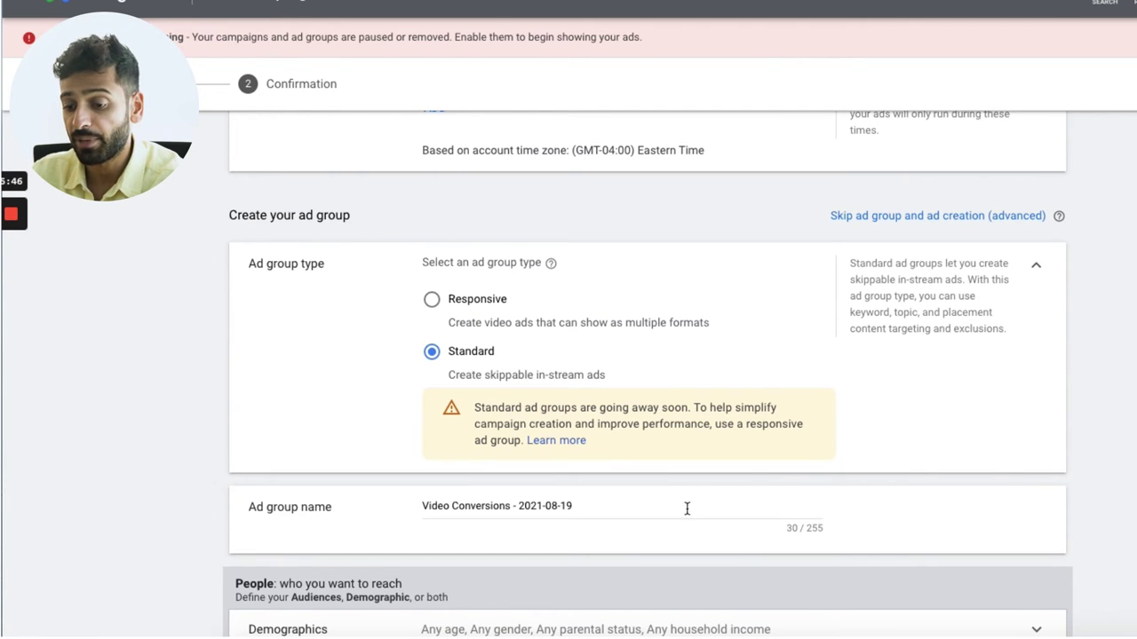
triple_click(671, 506)
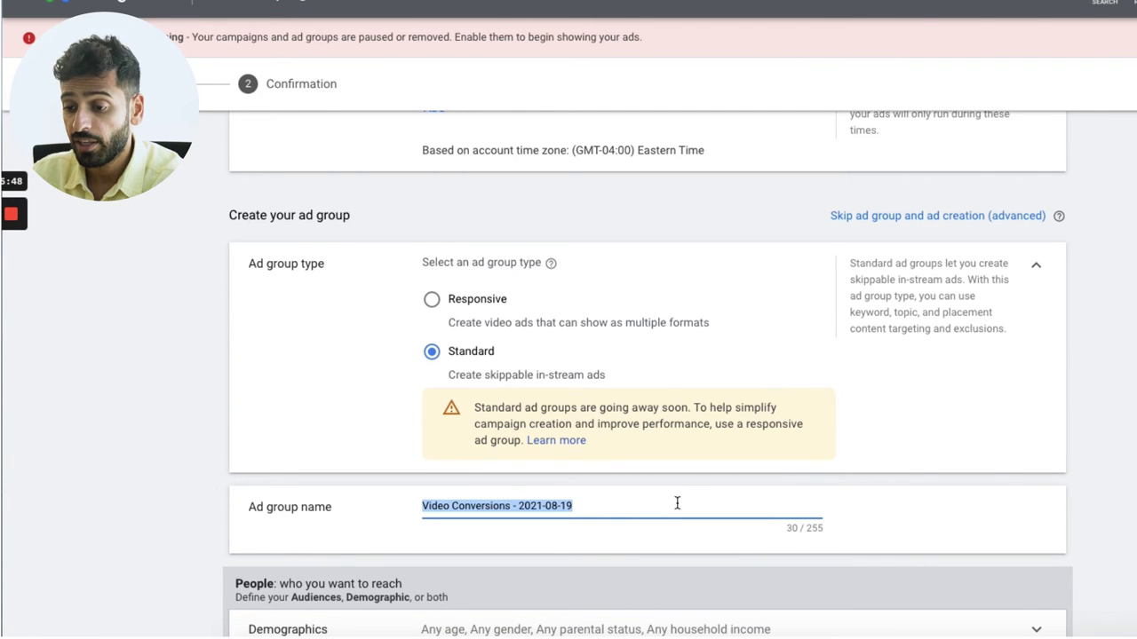
type("YT ad")
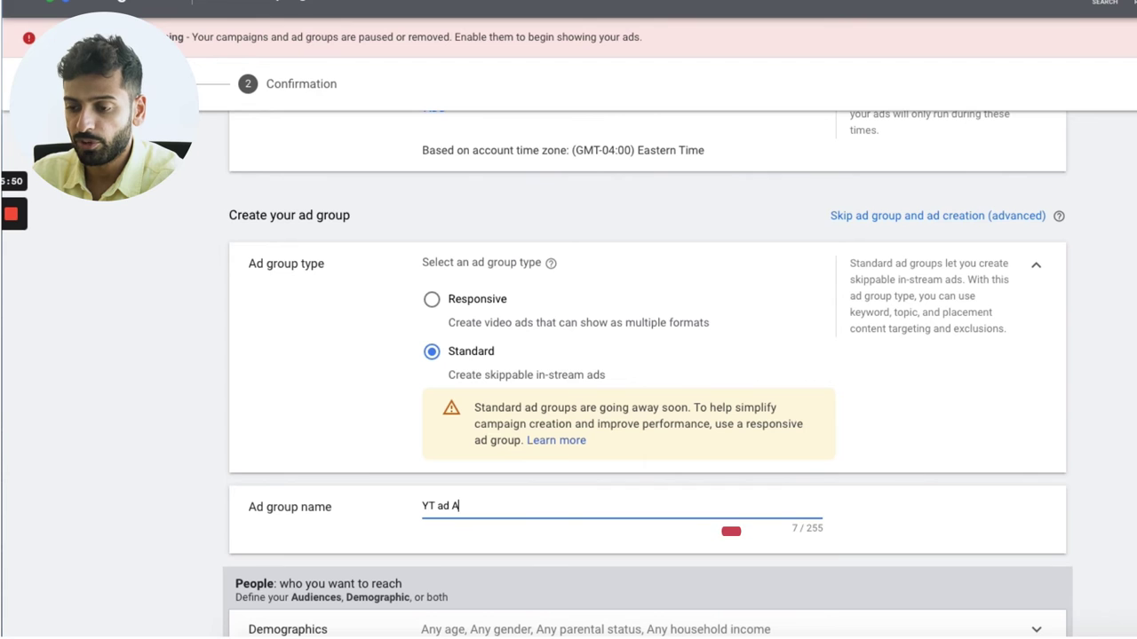
type(" KWs")
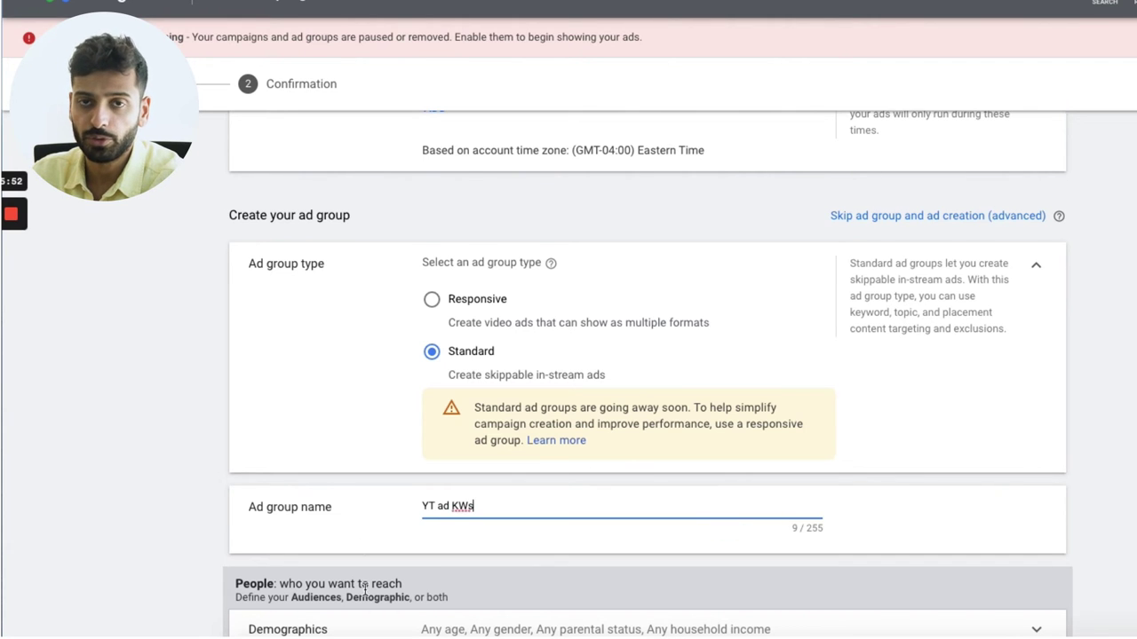
scroll(432, 563, "down", 2)
scroll(675, 495, "down", 1)
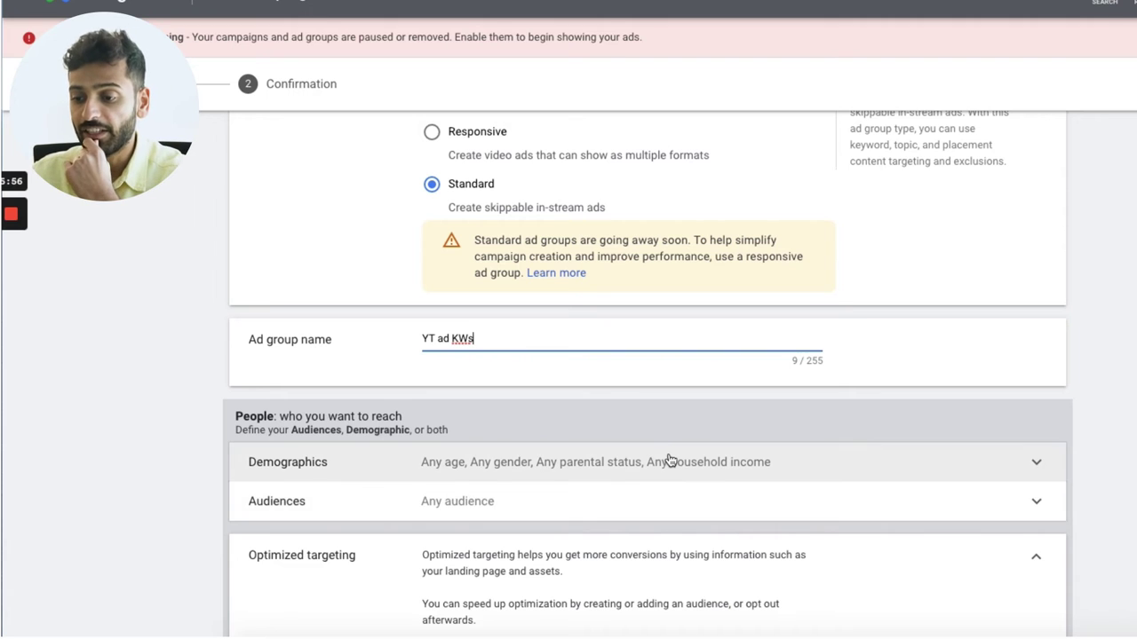
- Exclude ages 18 - 24 and the Lower 50% household income from the ad group's demographic targeting
left_click(672, 462)
scroll(919, 435, "down", 1)
scroll(919, 435, "down", 3)
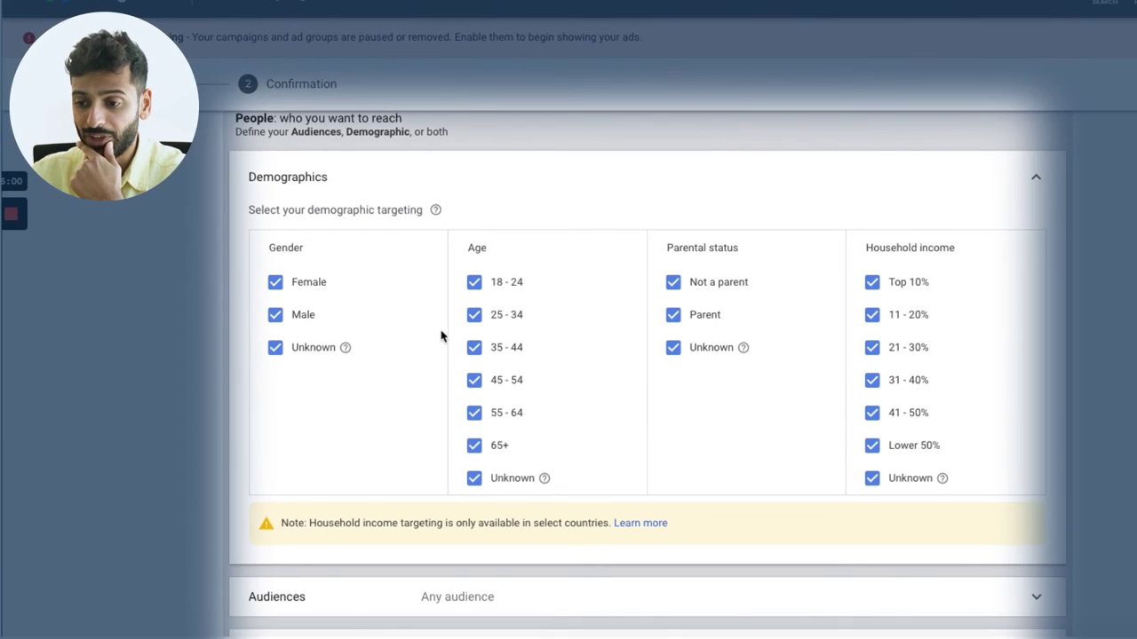
left_click(504, 282)
left_click(871, 445)
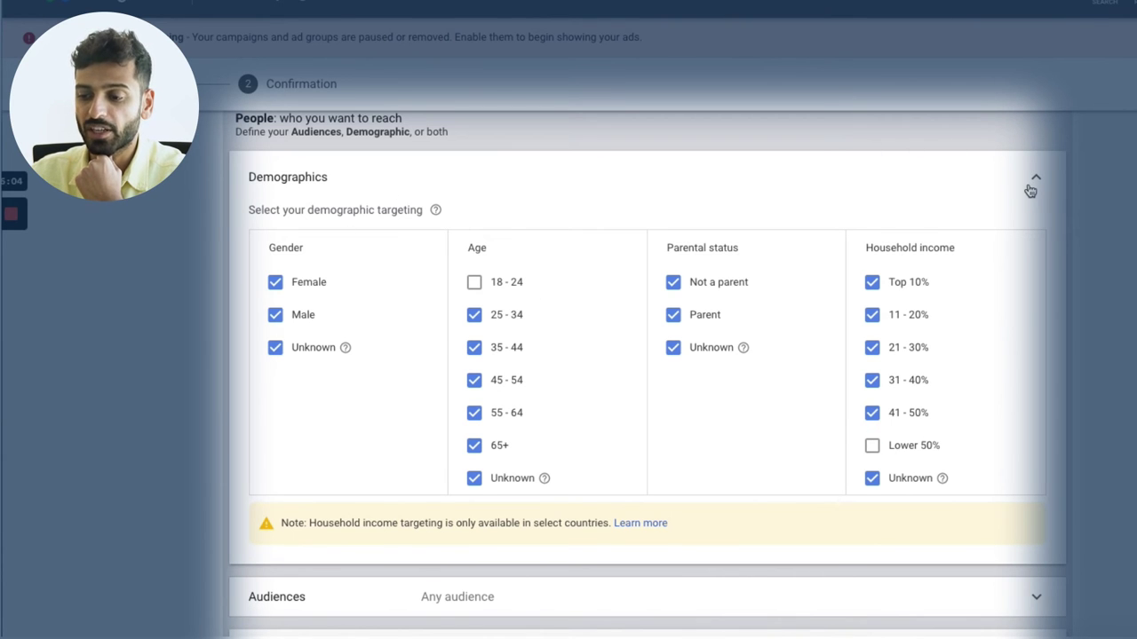
- Browse the remarketing audiences based on interactions with the business and examine the available YouTube users segments
scroll(1123, 245, "down", 1)
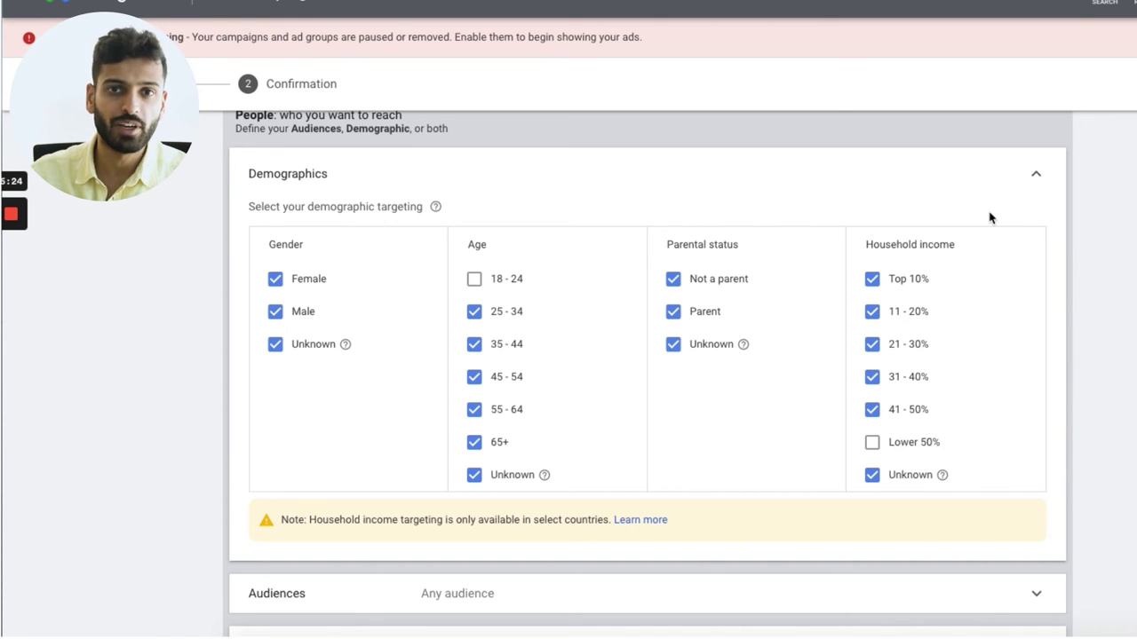
scroll(993, 226, "down", 2)
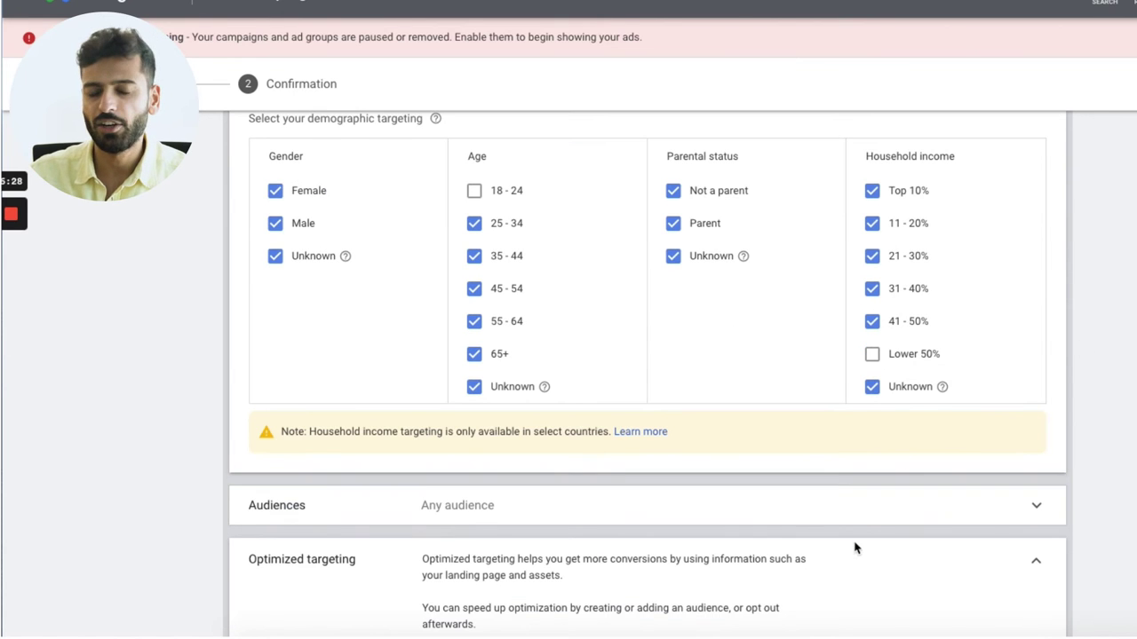
scroll(862, 538, "down", 1)
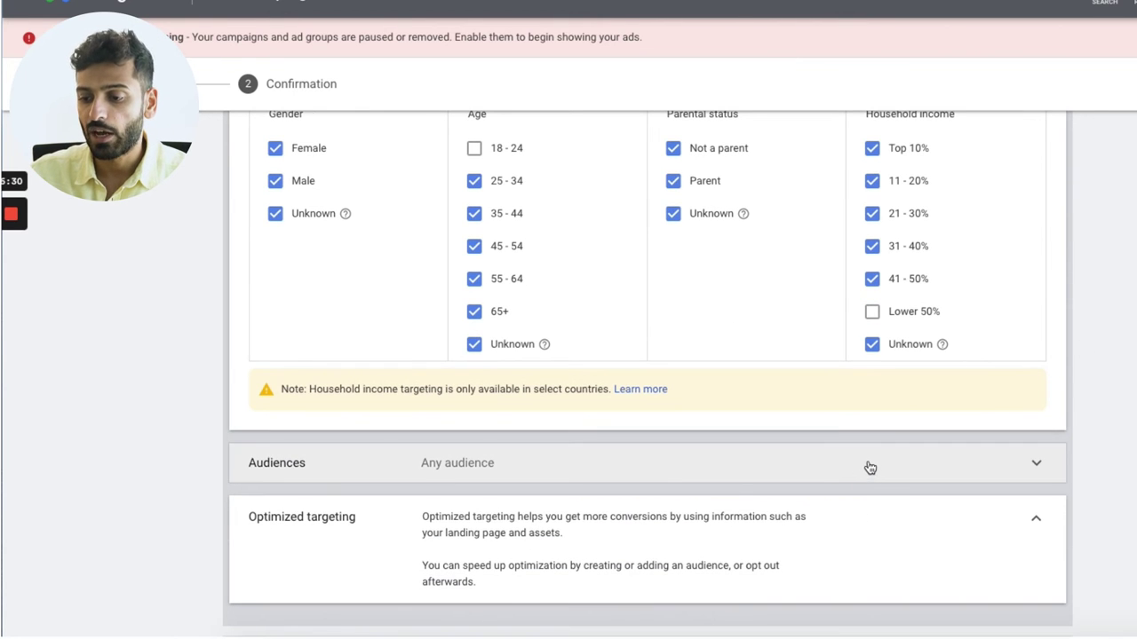
scroll(867, 467, "down", 2)
left_click(843, 387)
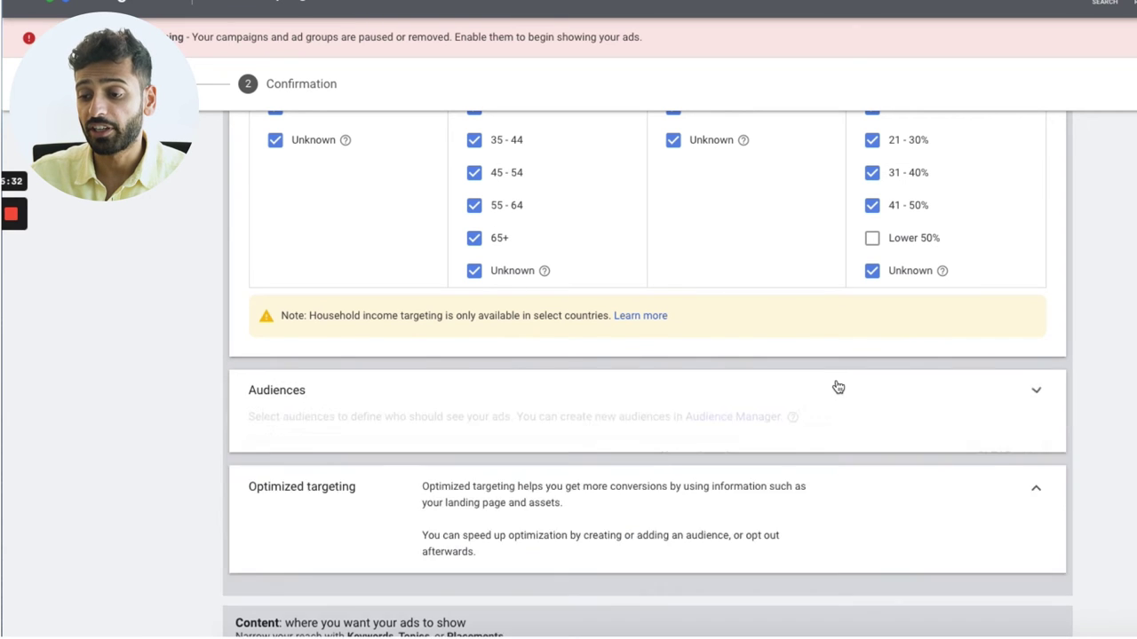
scroll(821, 406, "down", 1)
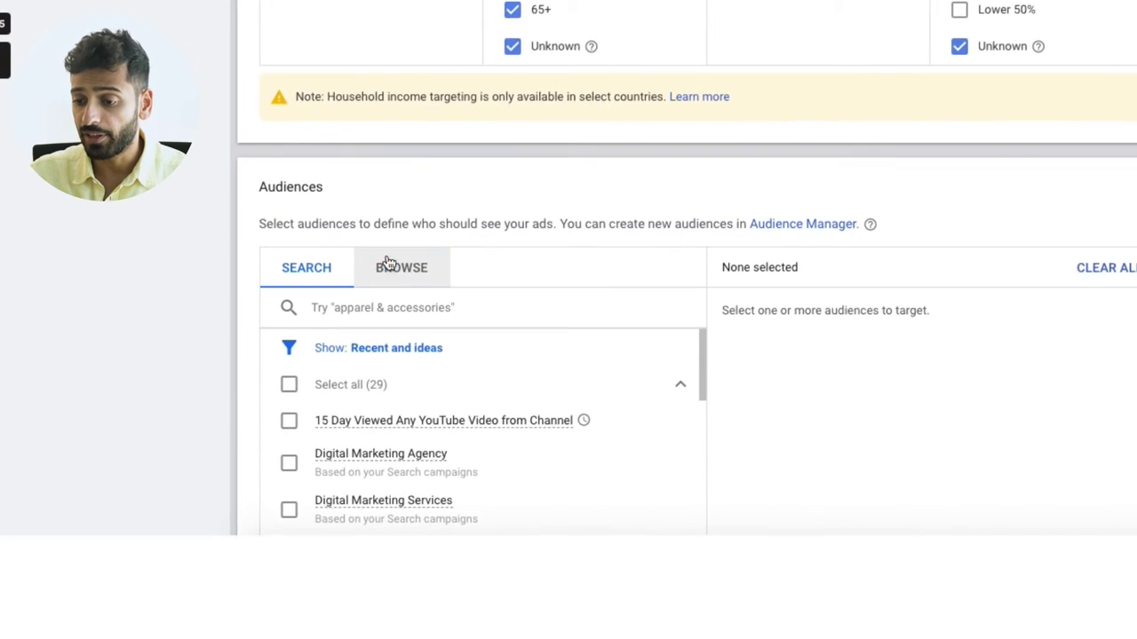
left_click(376, 358)
scroll(206, 195, "down", 2)
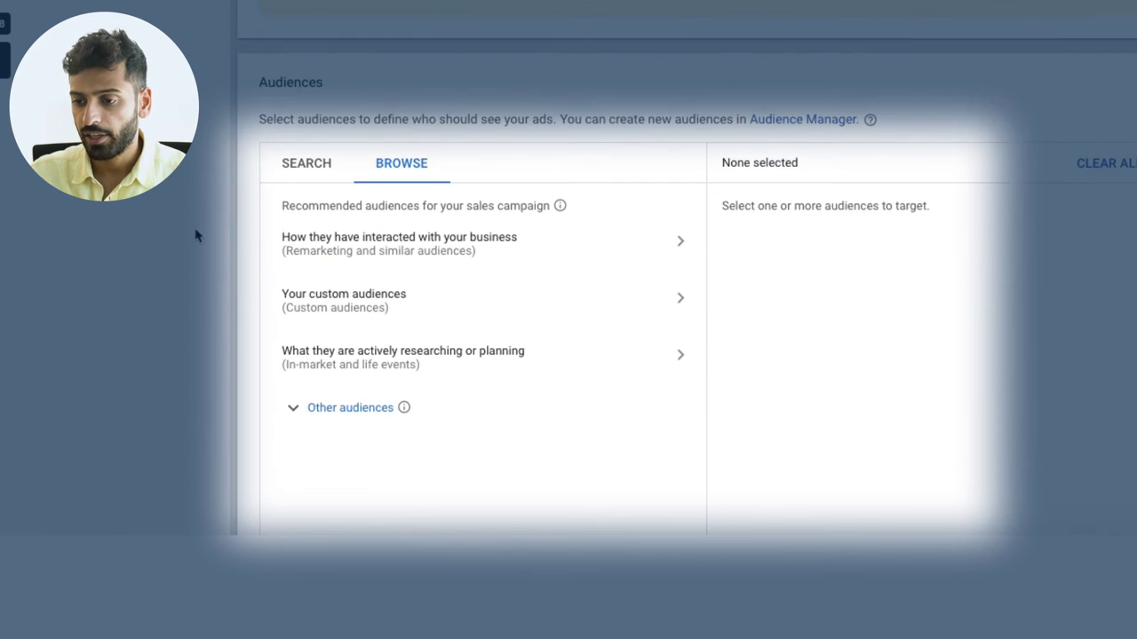
left_click(399, 253)
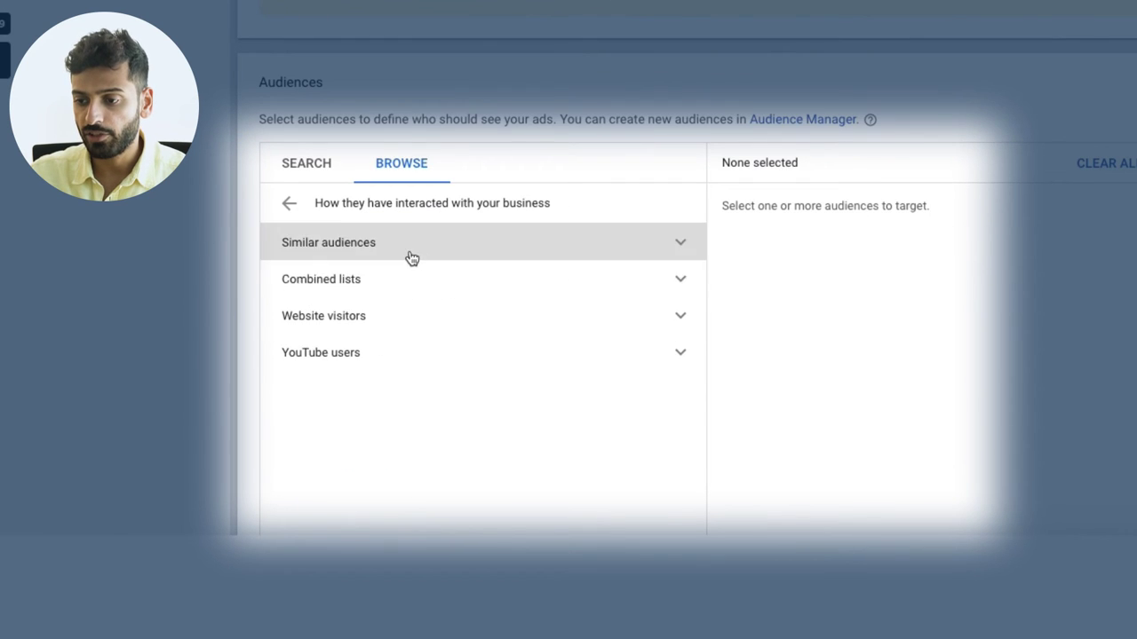
left_click(576, 347)
scroll(532, 391, "down", 3)
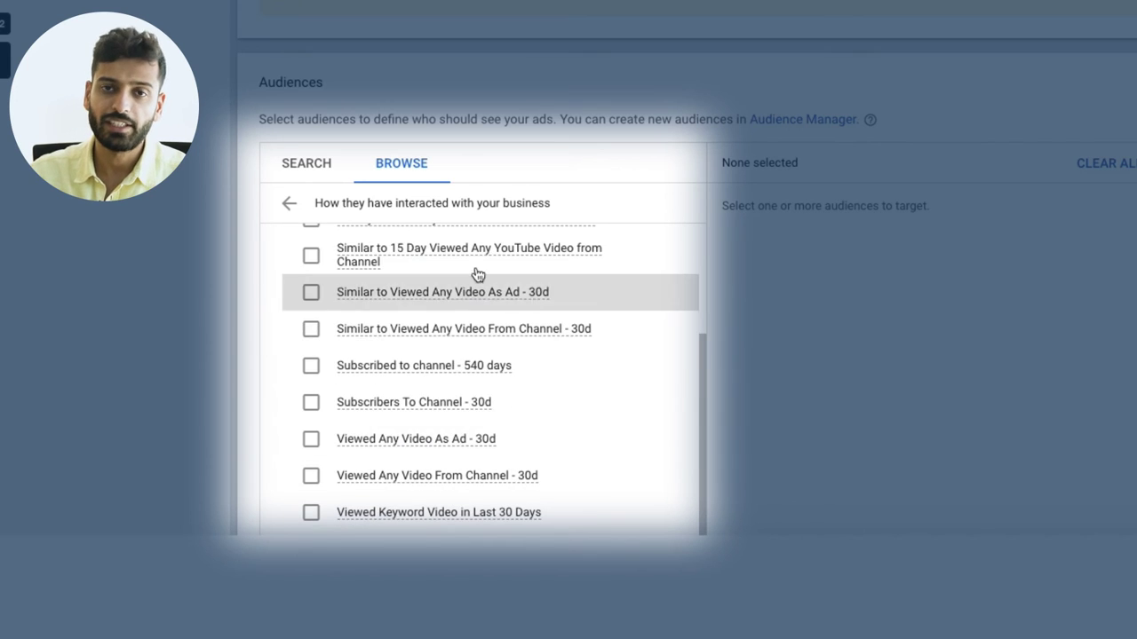
scroll(441, 330, "up", 1)
scroll(462, 391, "up", 3)
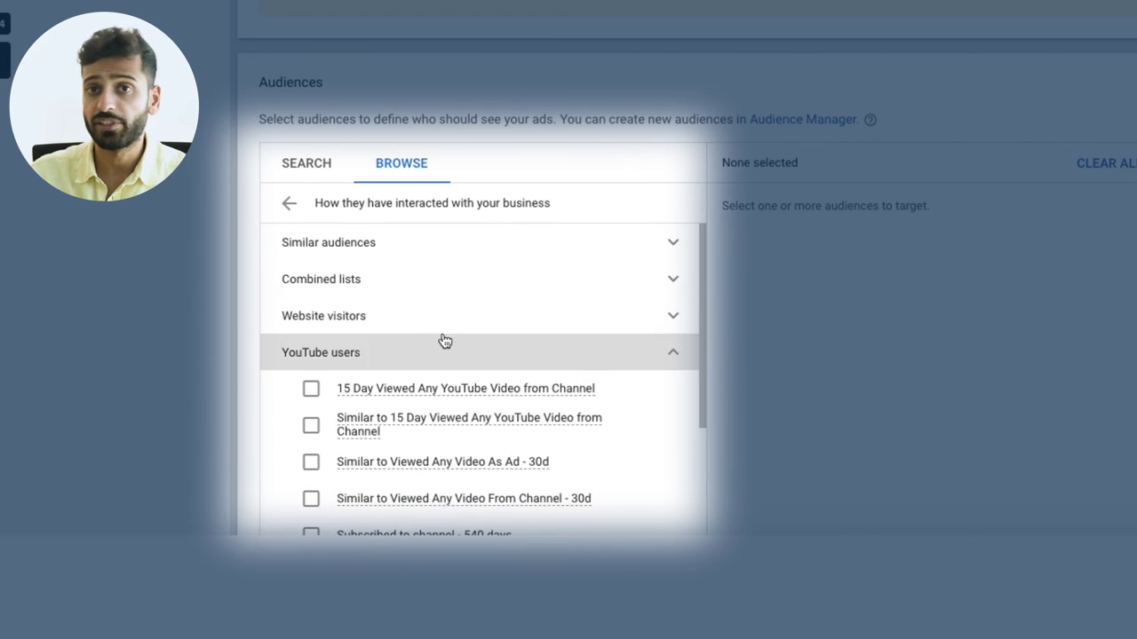
- Examine the website visitors, combined lists and similar audiences available for remarketing
left_click(446, 320)
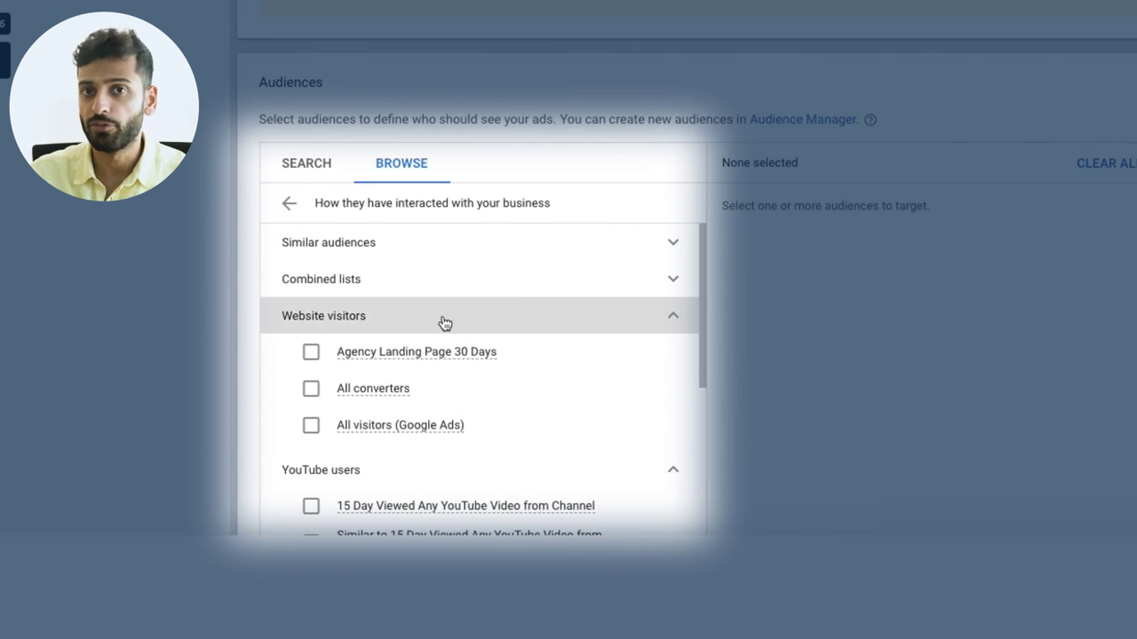
mouse_move(450, 342)
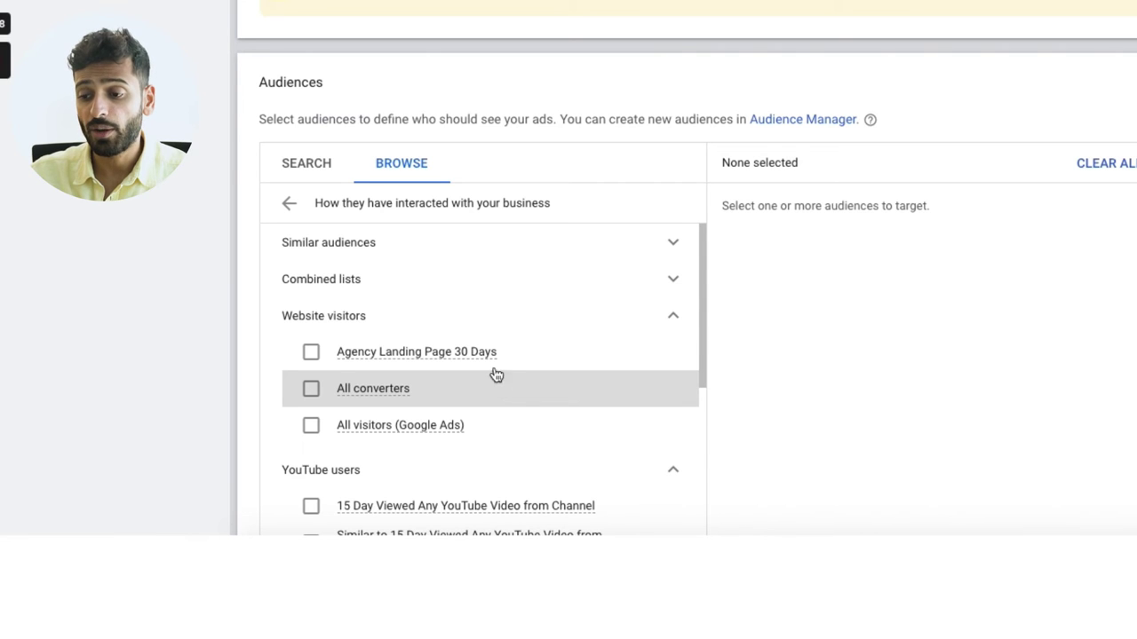
left_click(471, 296)
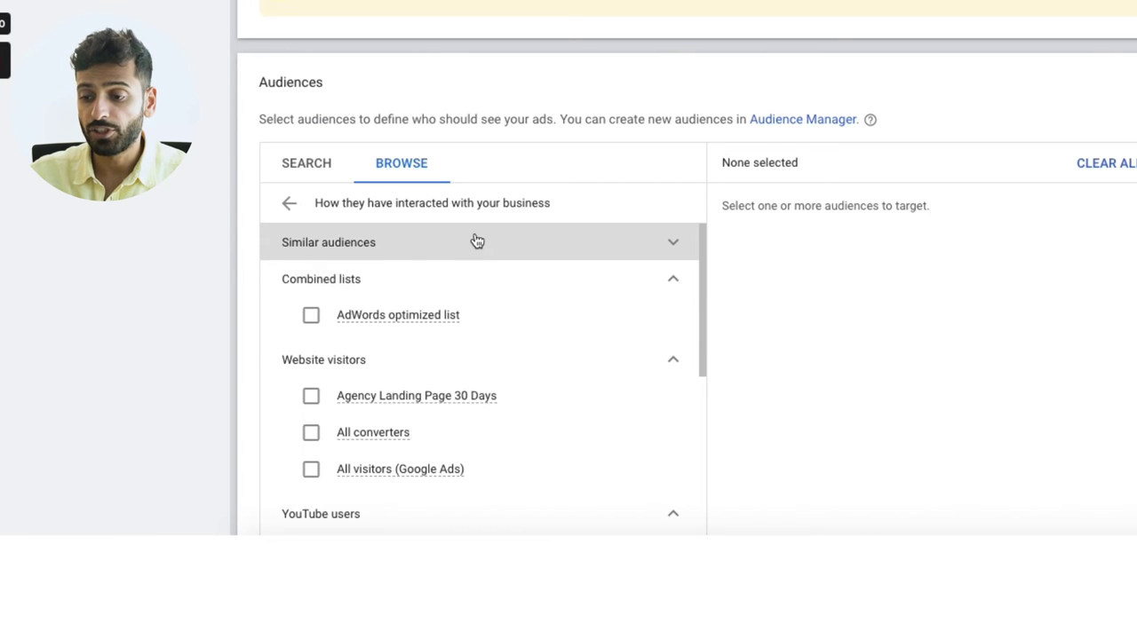
left_click(474, 252)
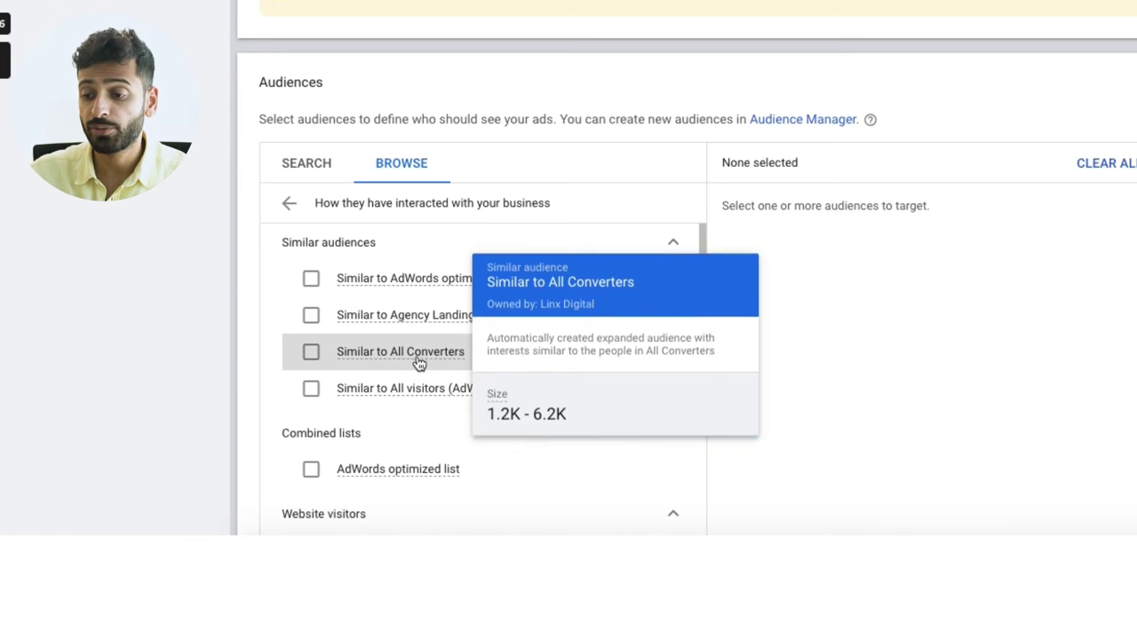
mouse_move(384, 391)
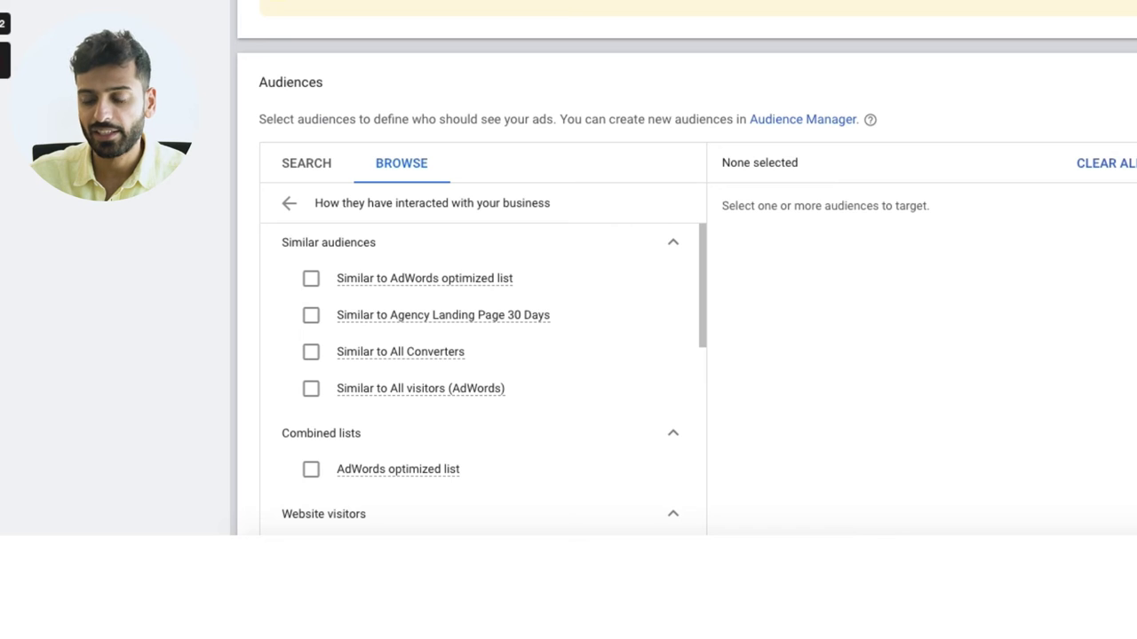
left_click(1132, 89)
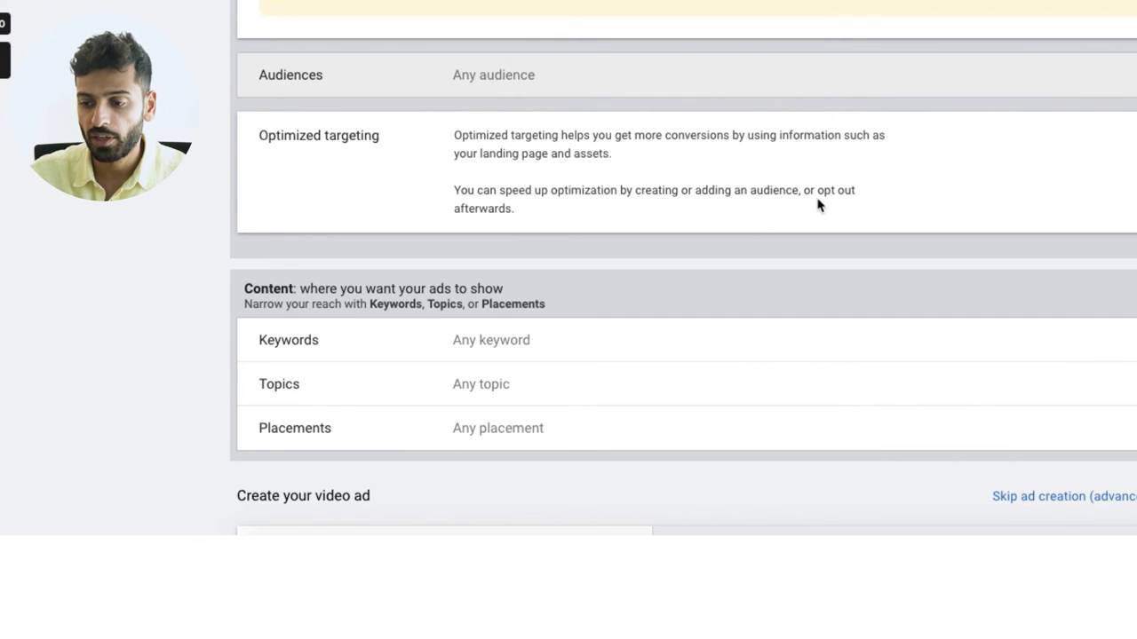
left_click(676, 83)
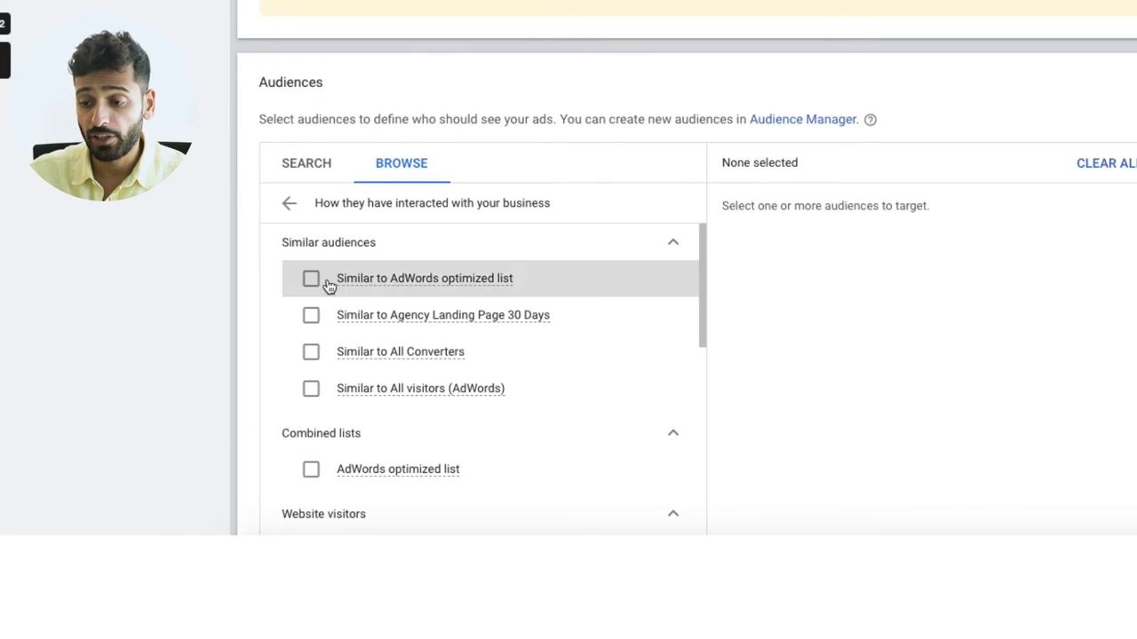
- Review the existing custom audiences through to the end of the list
left_click(285, 206)
left_click(413, 300)
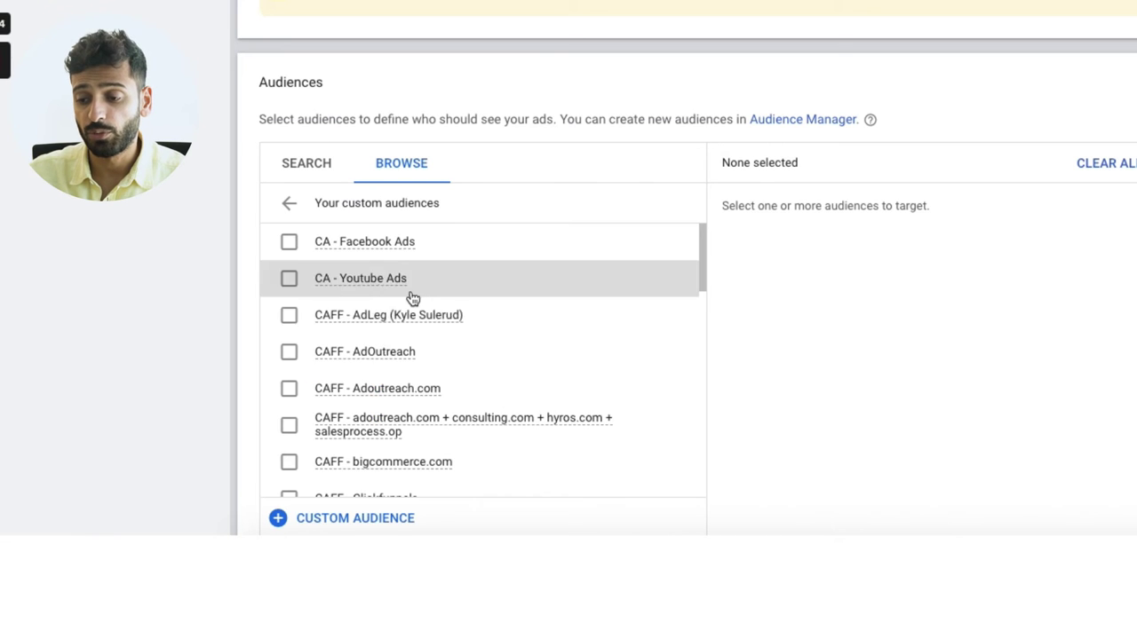
left_click_drag(708, 272, 681, 494)
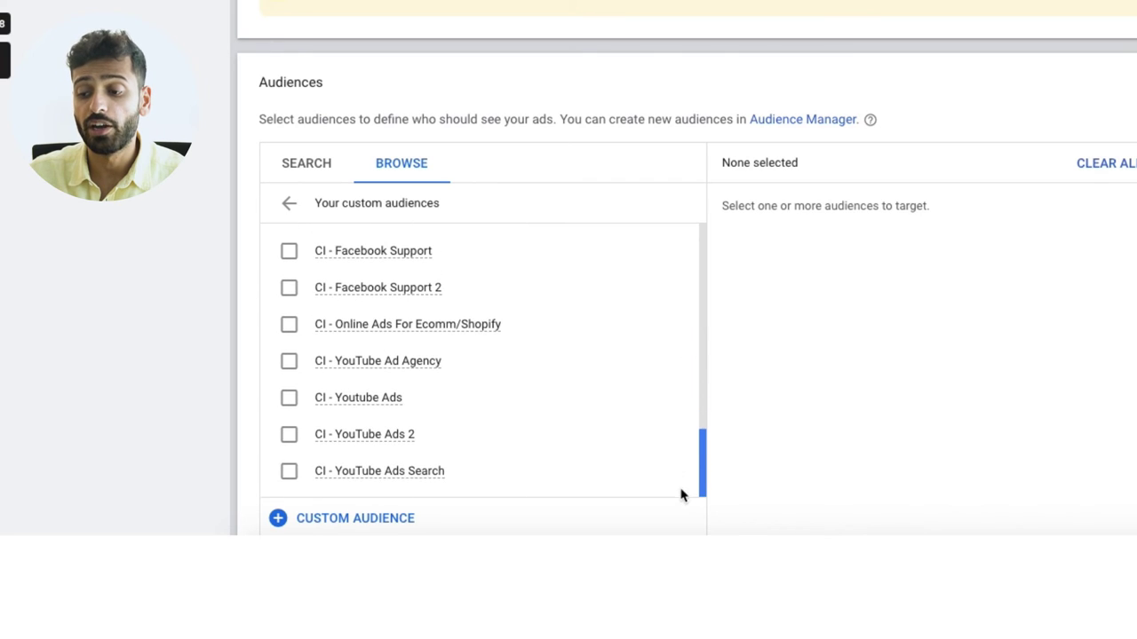
- Draft a custom audience named "Custom Intent" for people who searched Google for "youtube advertising ads"
left_click(507, 526)
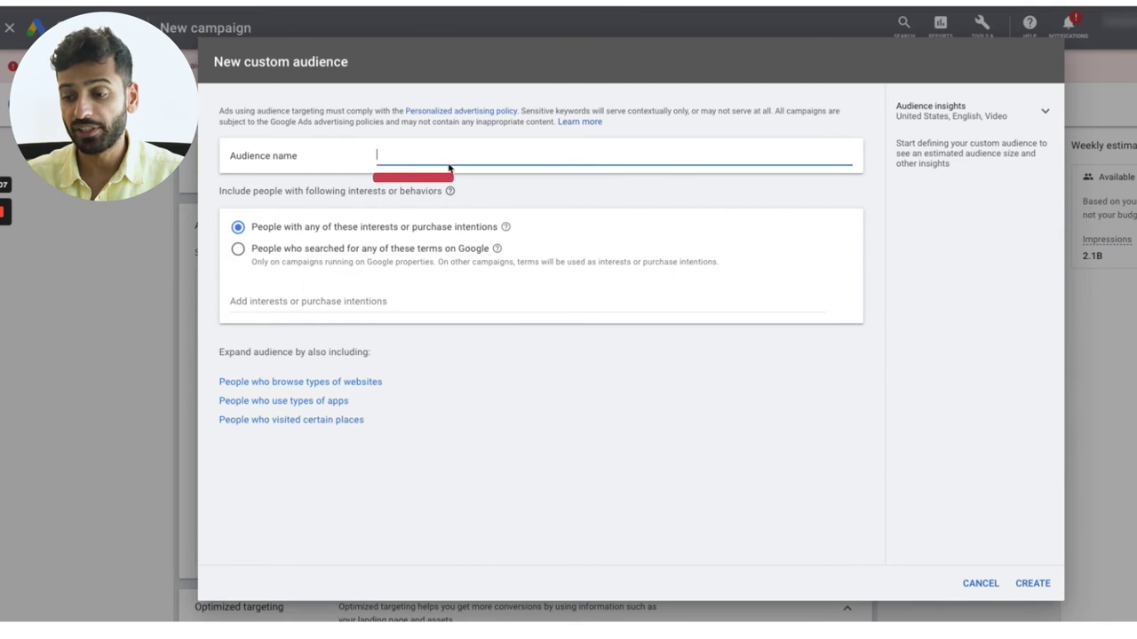
type("Custom Intent")
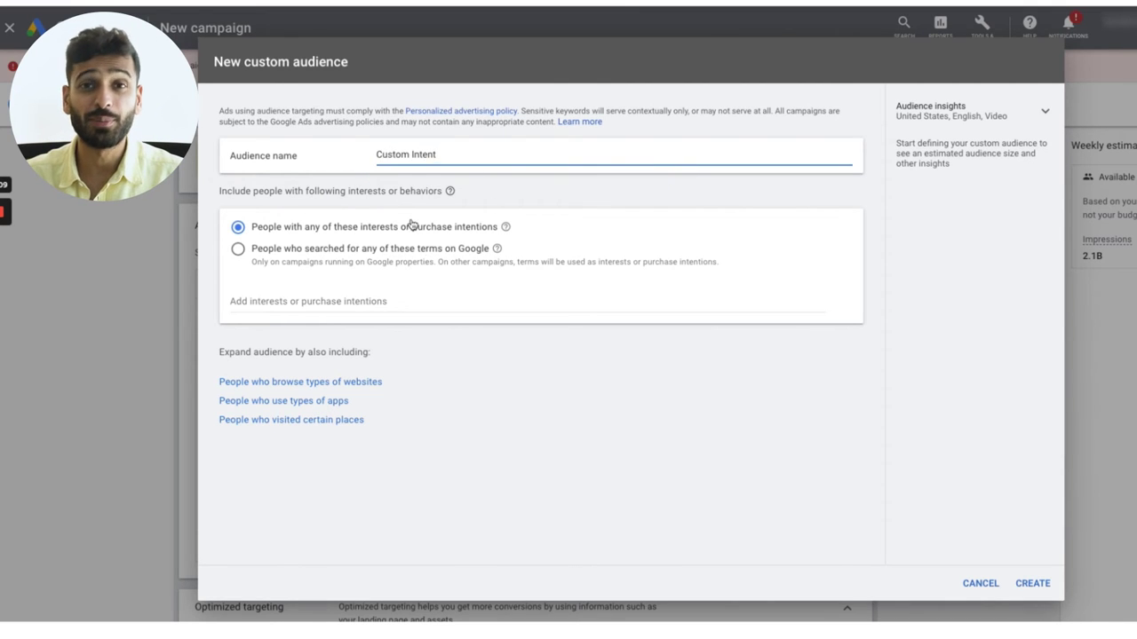
left_click(383, 264)
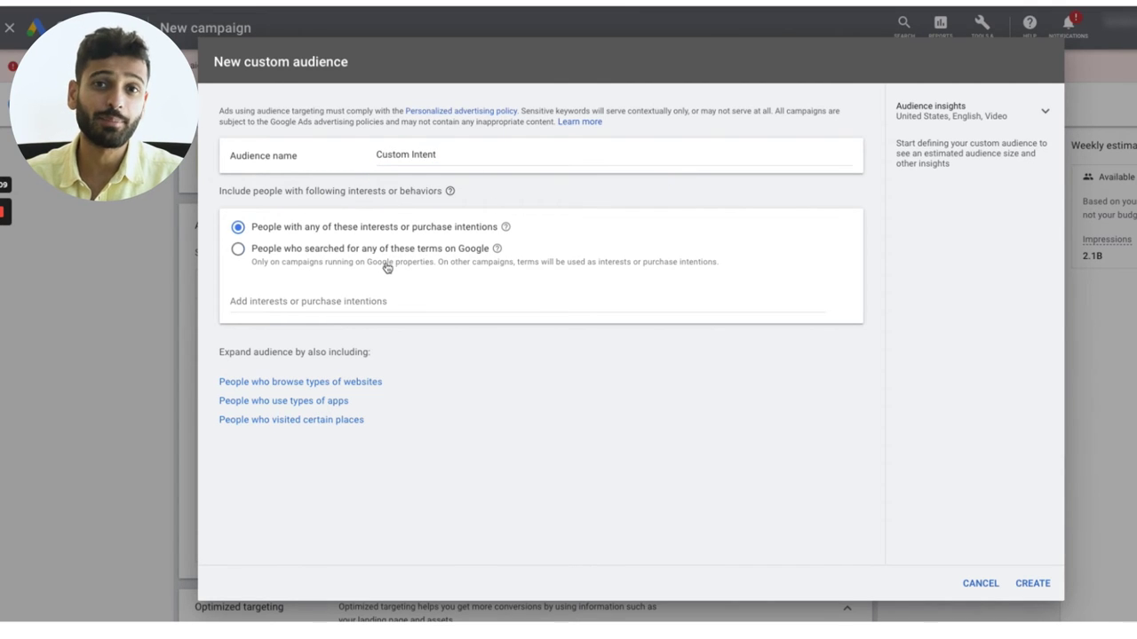
left_click(449, 285)
type("YouTube")
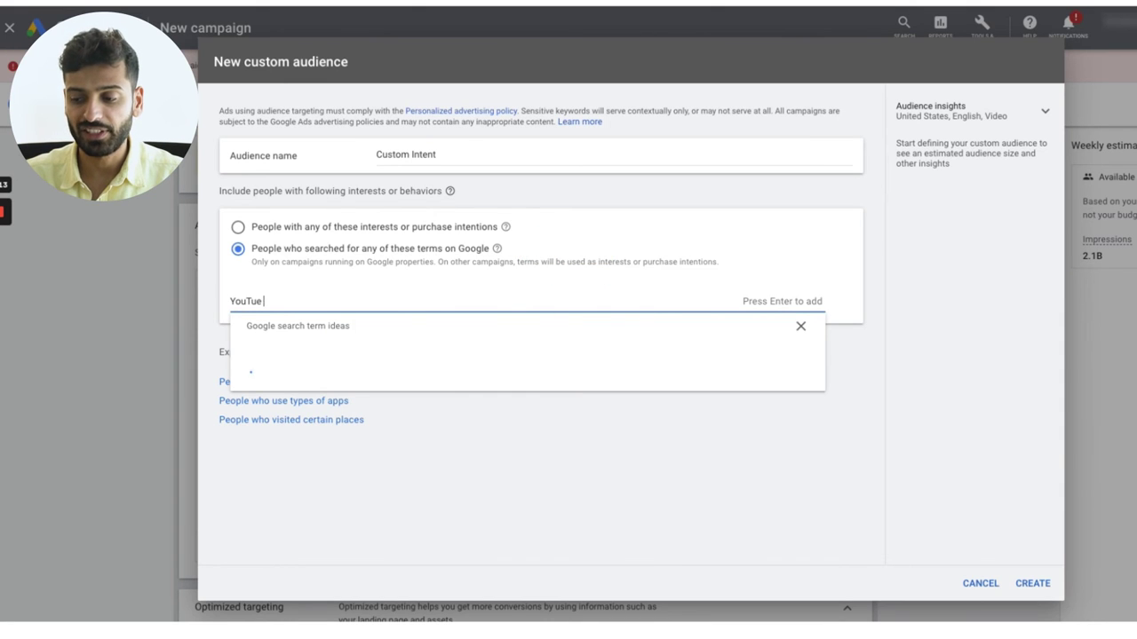
type(" Advertising")
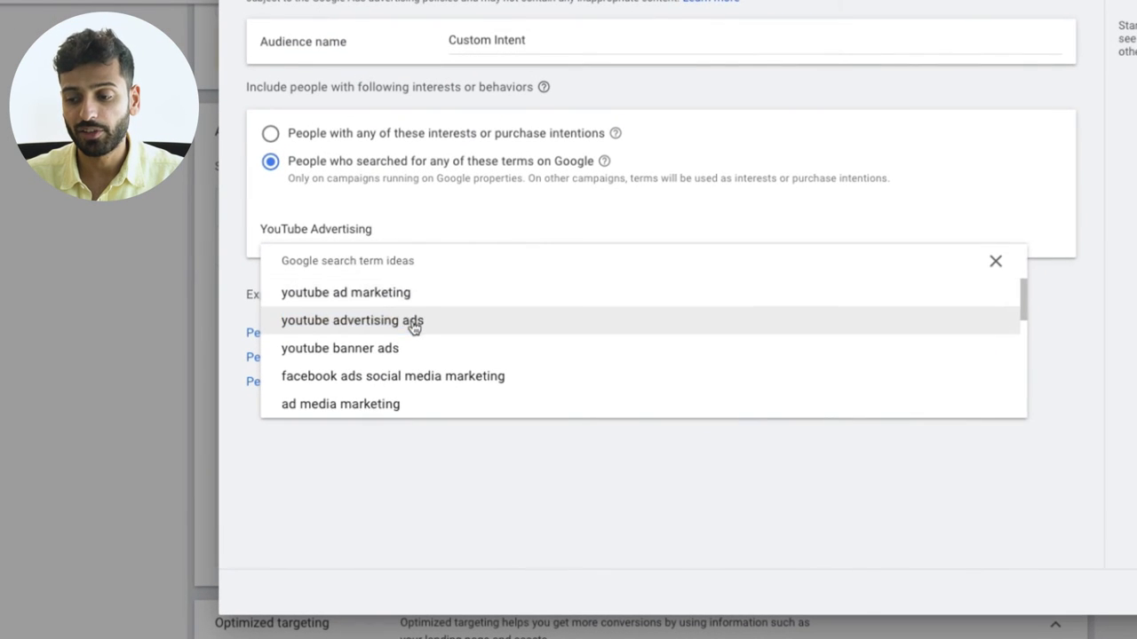
left_click(414, 323)
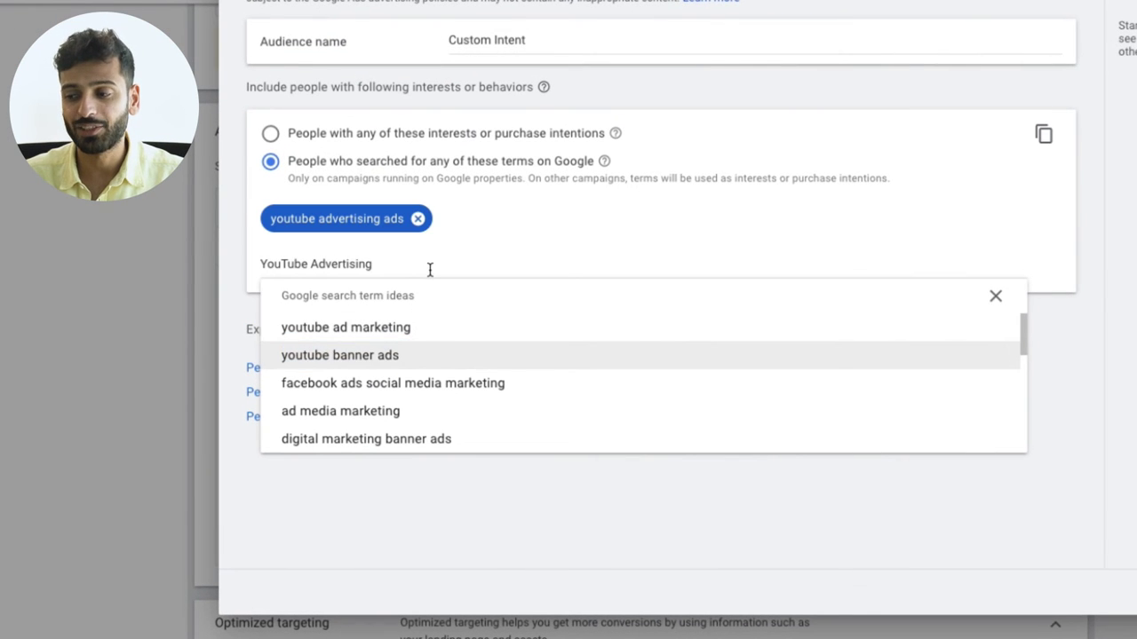
double_click(318, 268)
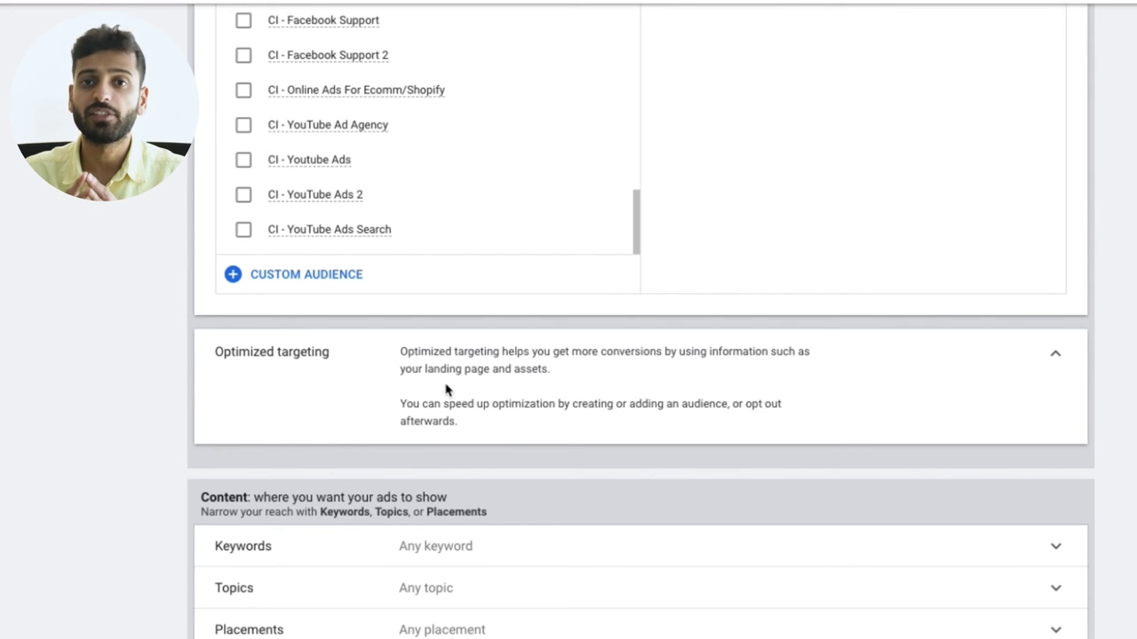
- Review the optimized targeting explanation and the content targeting options for keywords, topics and placements
left_click_drag(418, 351, 488, 436)
left_click(932, 428)
scroll(931, 428, "down", 1)
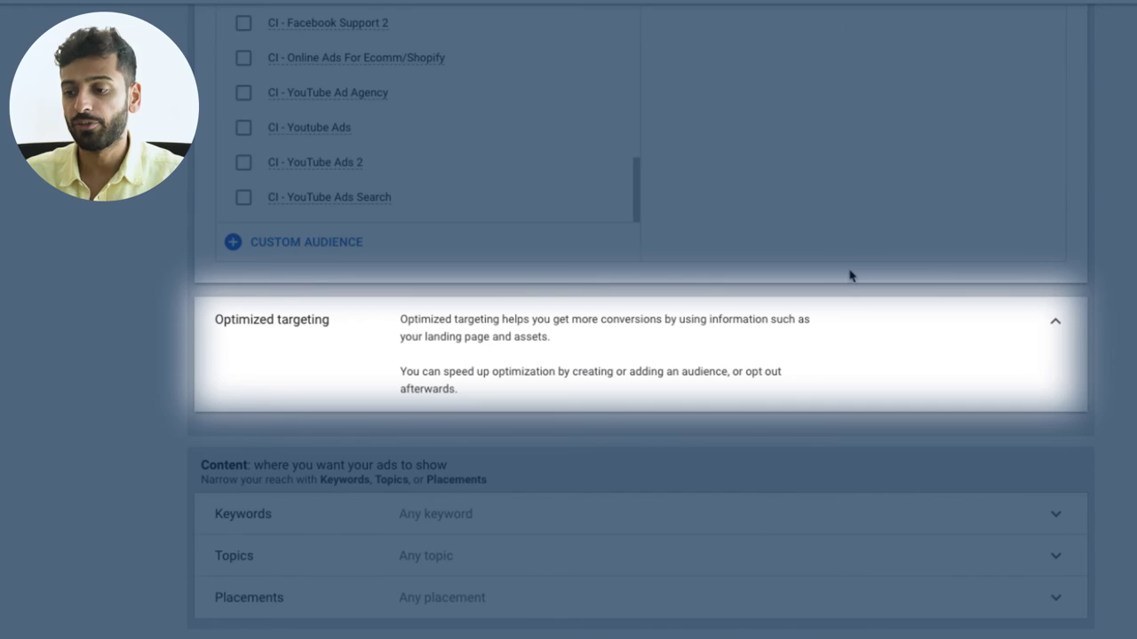
scroll(834, 292, "down", 3)
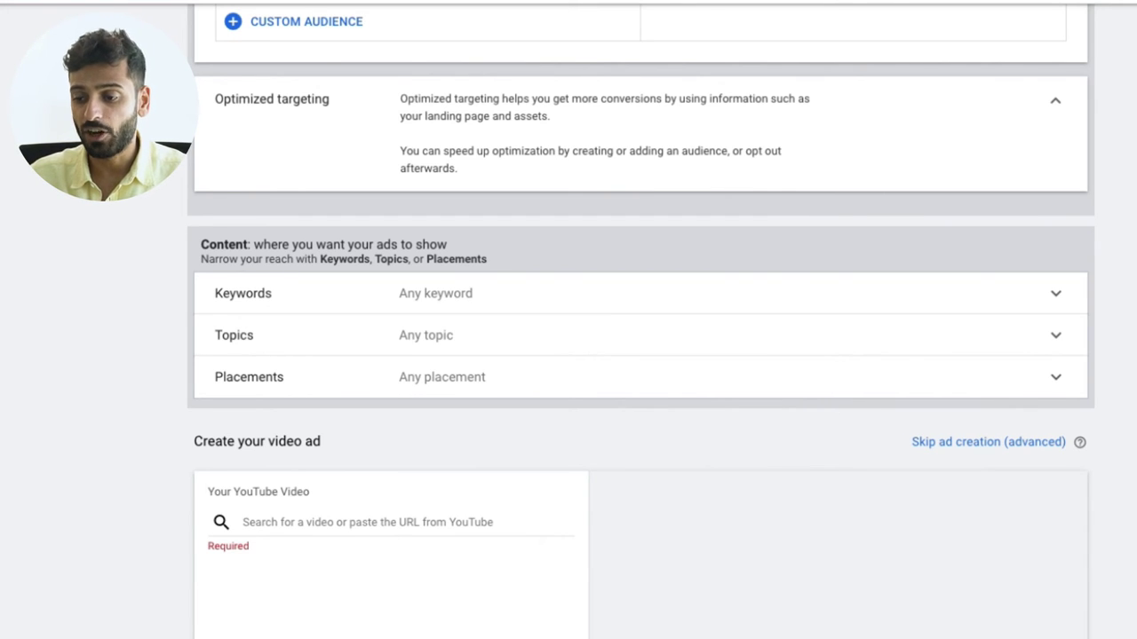
- Browse the in-market audience categories among the audiences that are actively researching or planning
scroll(566, 207, "up", 3)
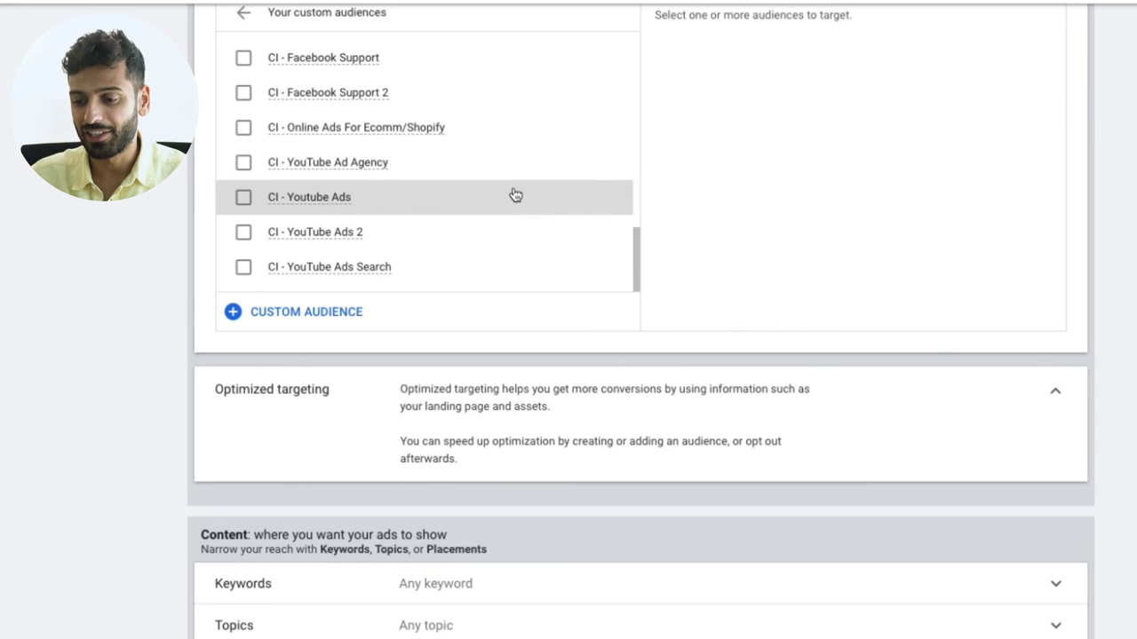
scroll(274, 89, "up", 2)
left_click(244, 13)
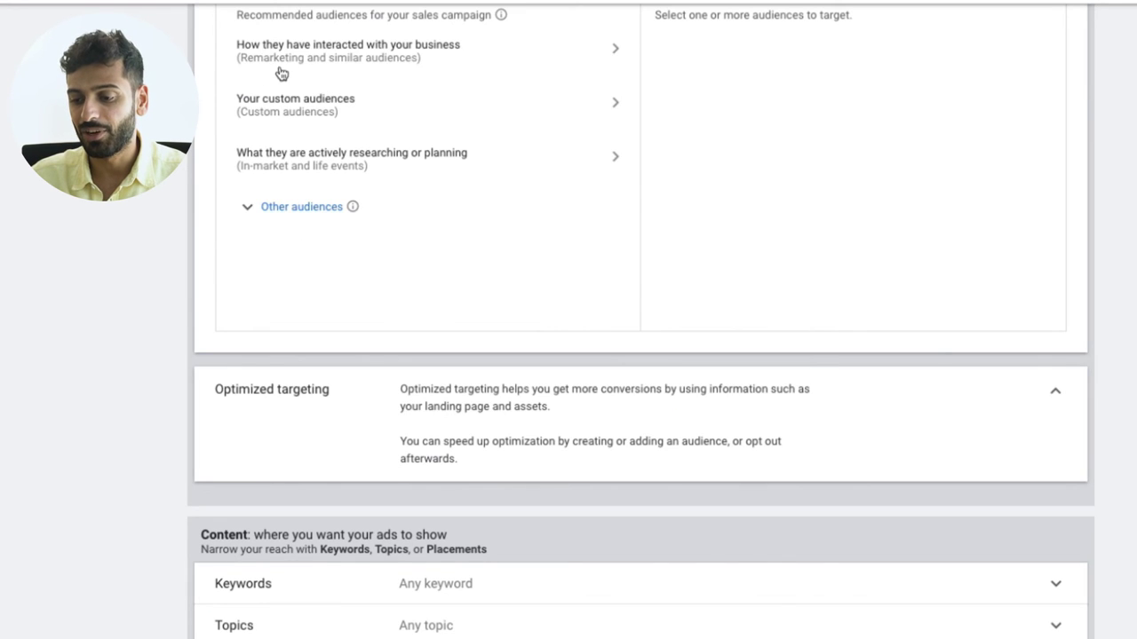
left_click(320, 167)
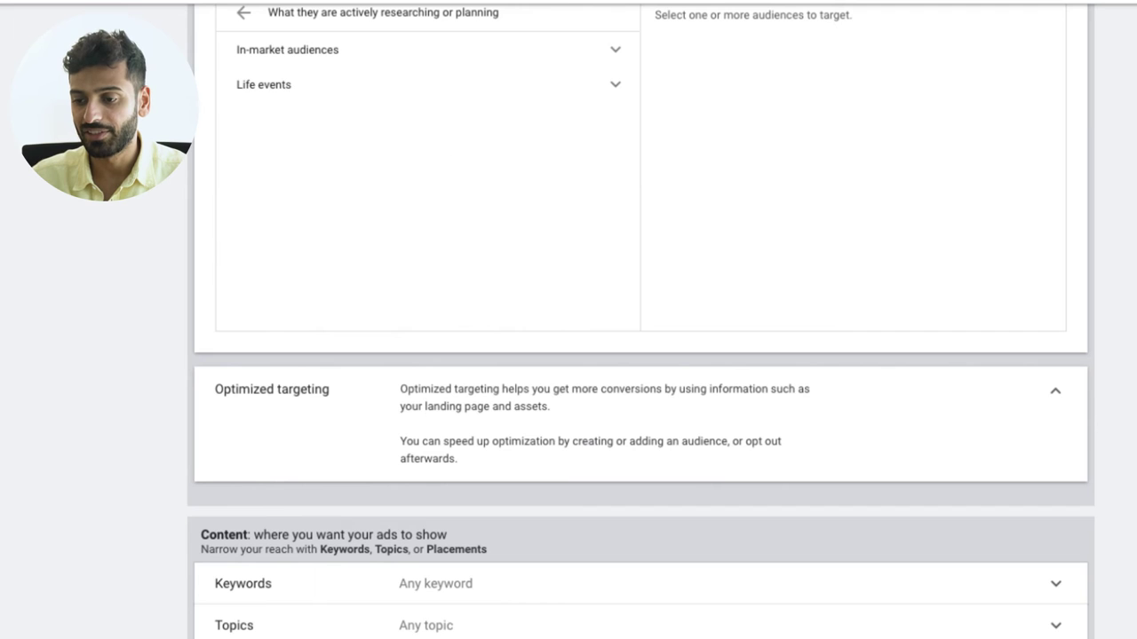
scroll(639, 319, "up", 3)
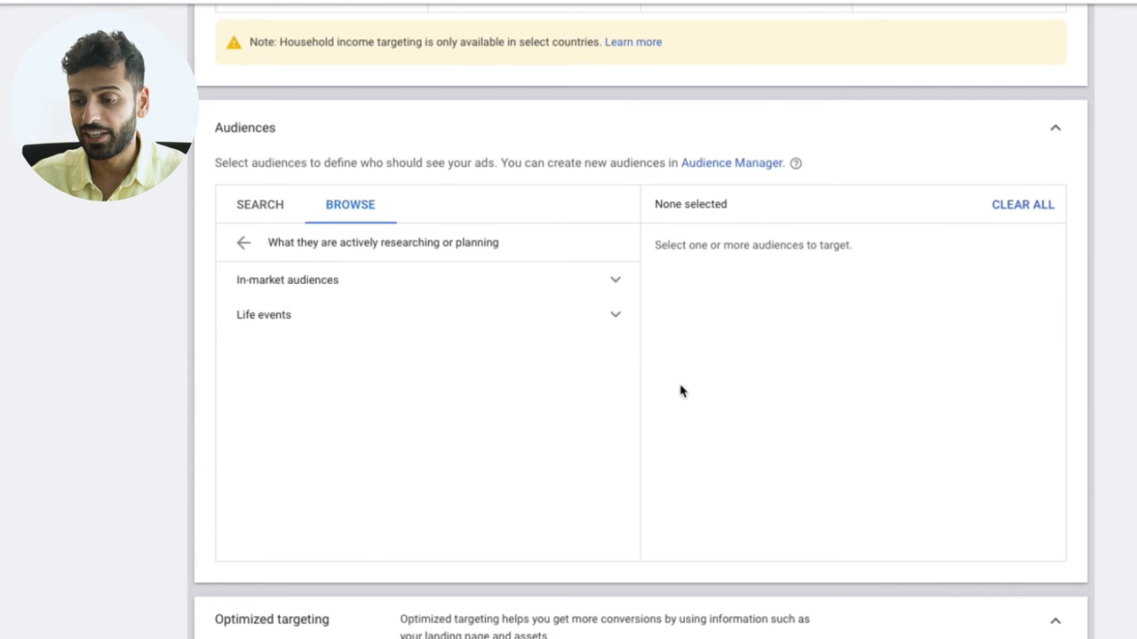
left_click(515, 282)
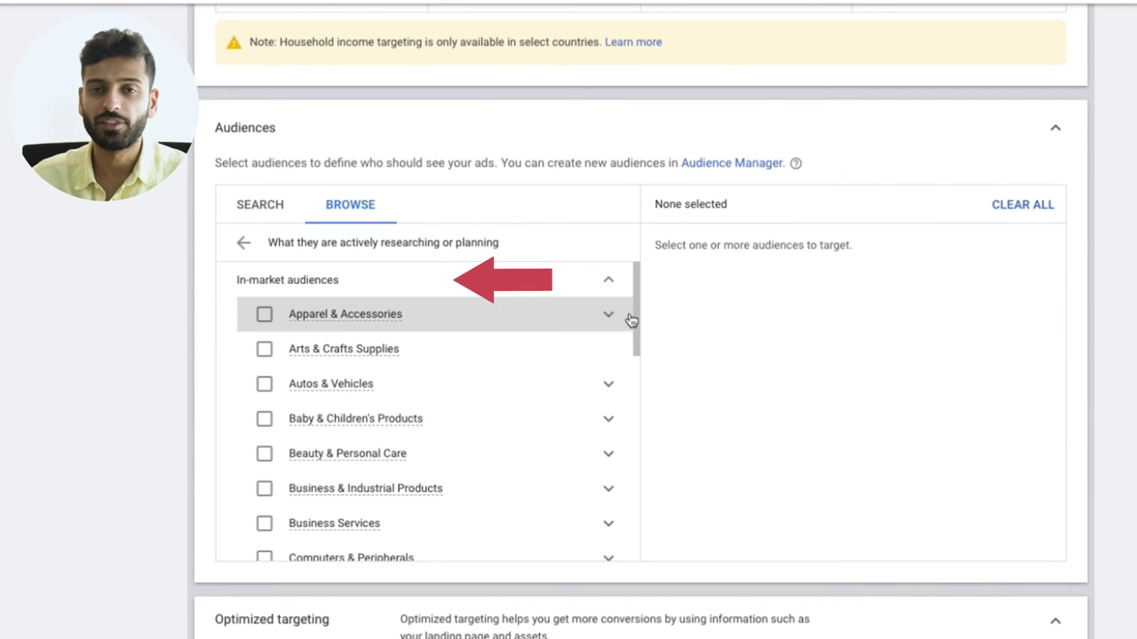
scroll(633, 324, "down", 2)
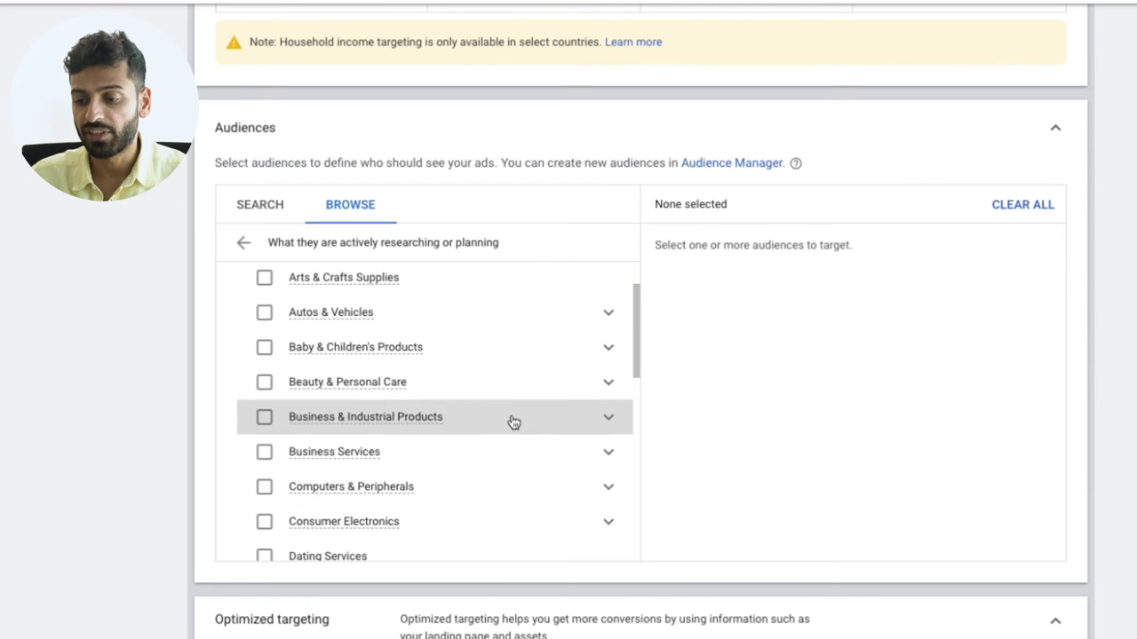
- Examine the in-market segments within Business Services, leaving the category unselected, and collapse the in-market list
left_click(507, 451)
scroll(634, 364, "down", 2)
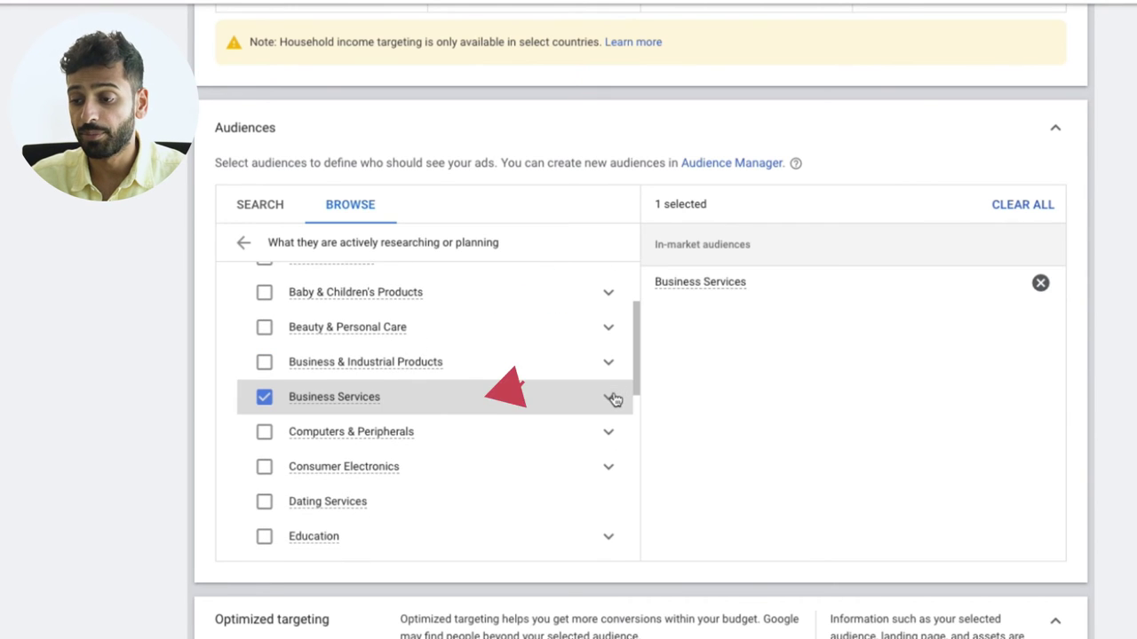
left_click(613, 399)
left_click(264, 397)
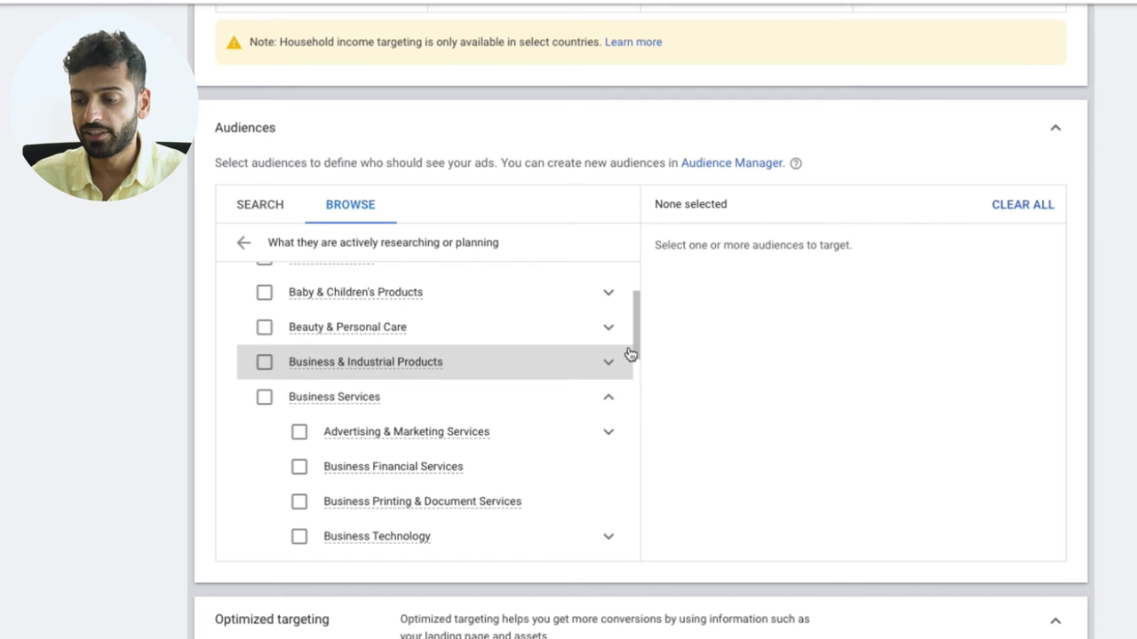
left_click_drag(634, 350, 634, 400)
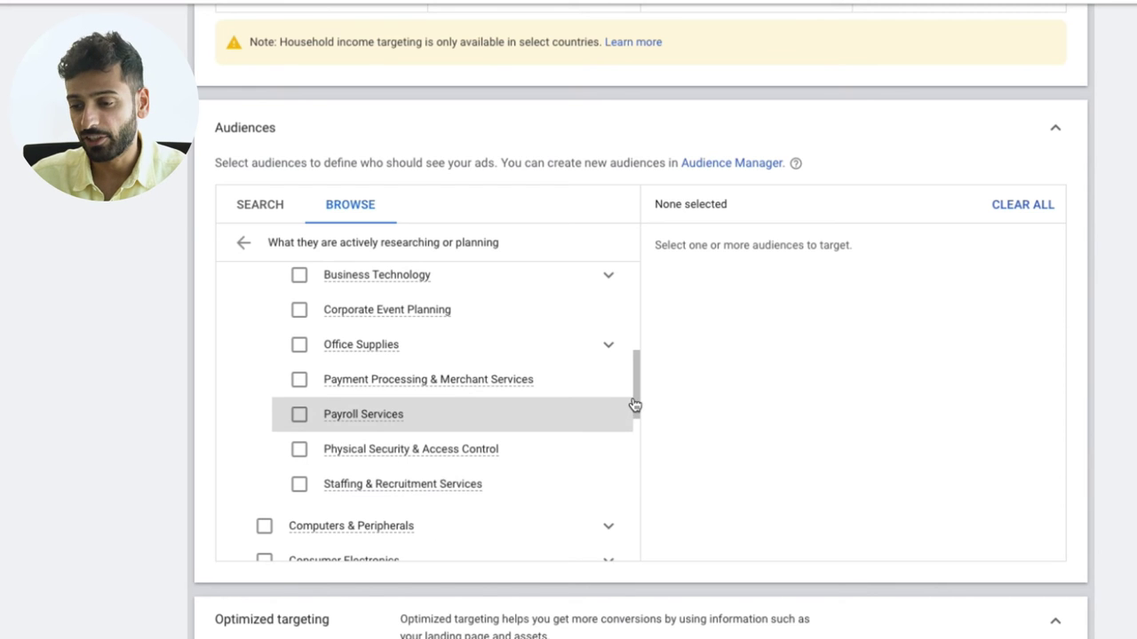
left_click_drag(637, 399, 609, 281)
left_click(598, 284)
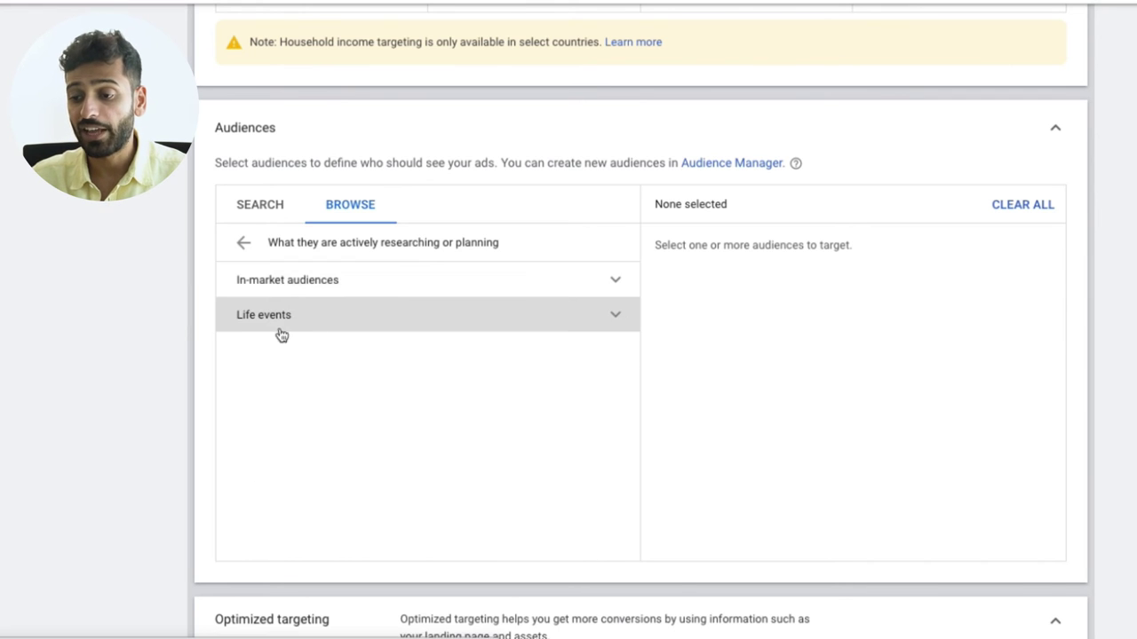
- Review the life event audiences and expand the segments of Business Creation, College Graduation and Home Renovation
left_click(279, 329)
scroll(444, 385, "down", 2)
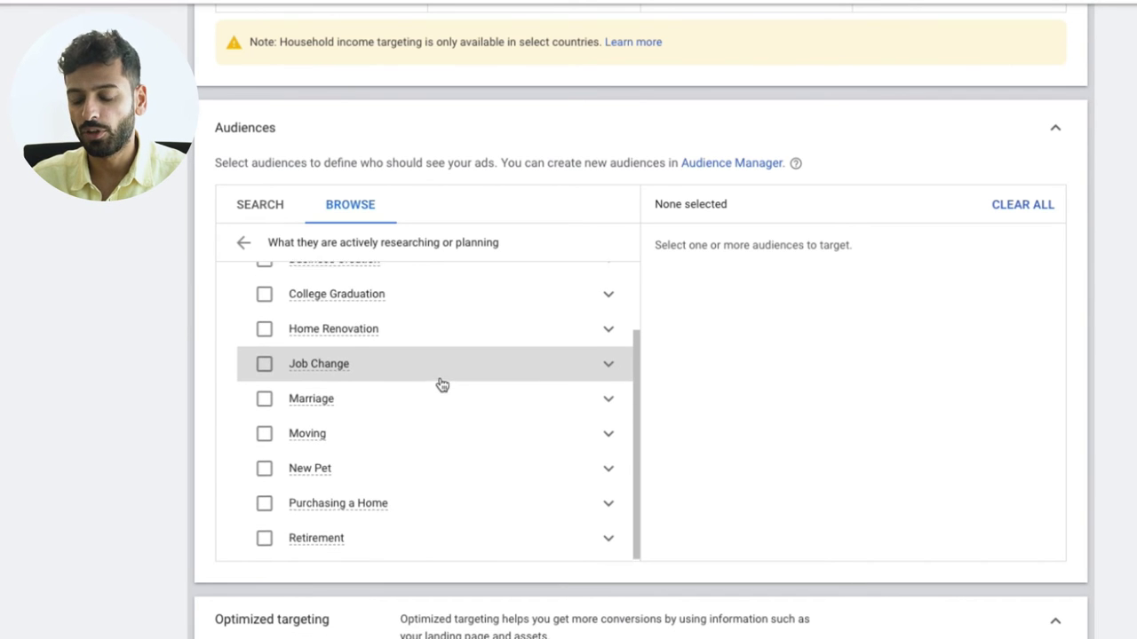
scroll(442, 384, "up", 2)
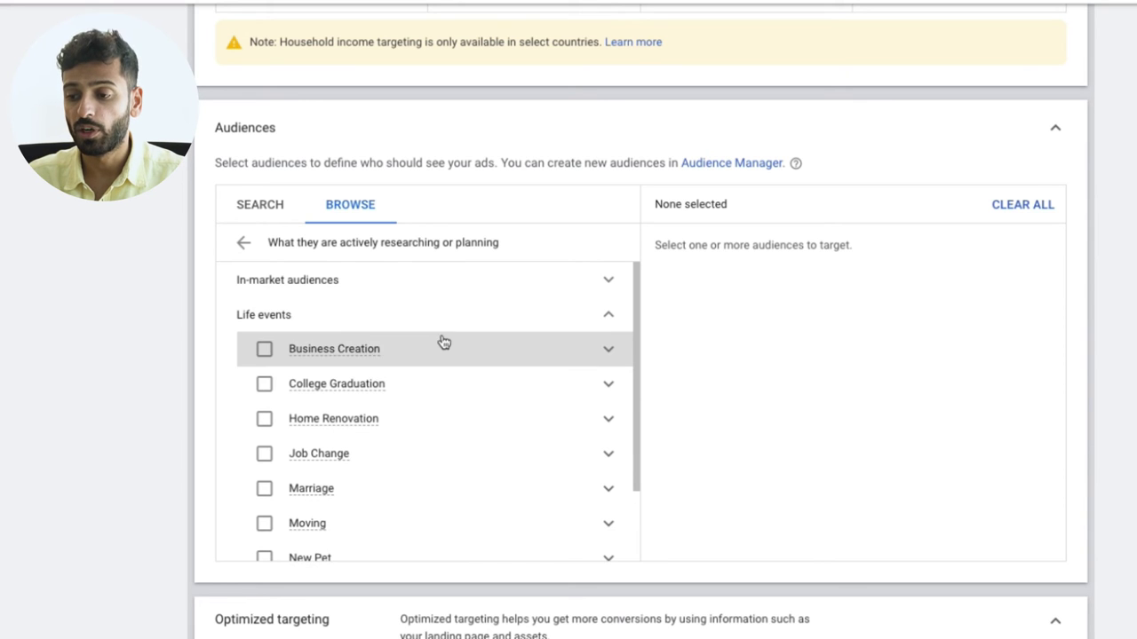
left_click(611, 355)
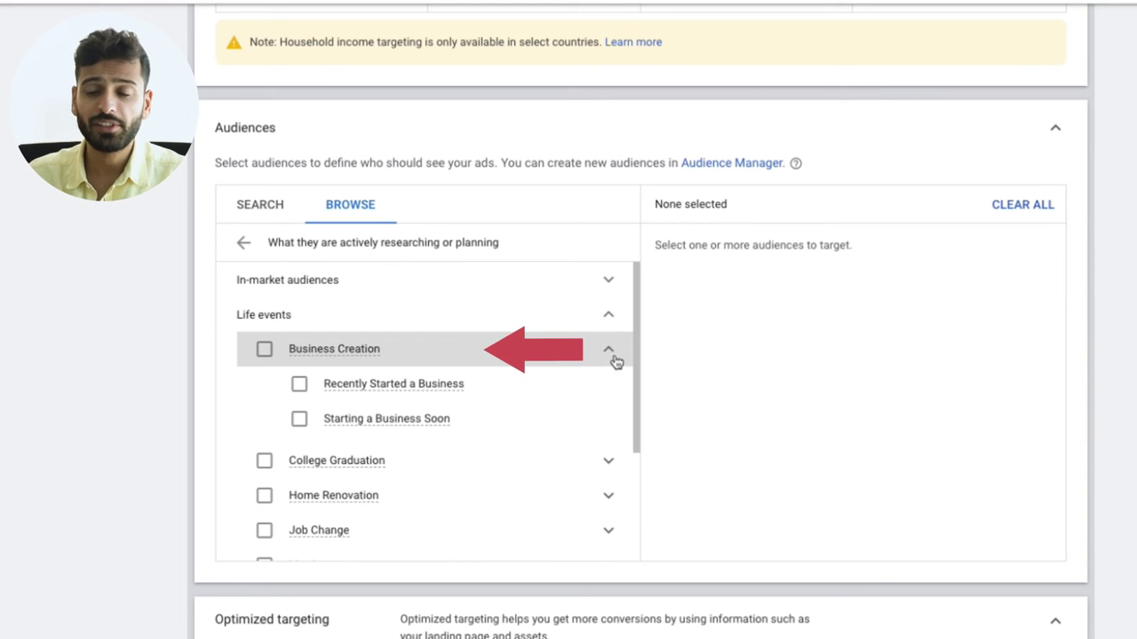
scroll(632, 391, "down", 2)
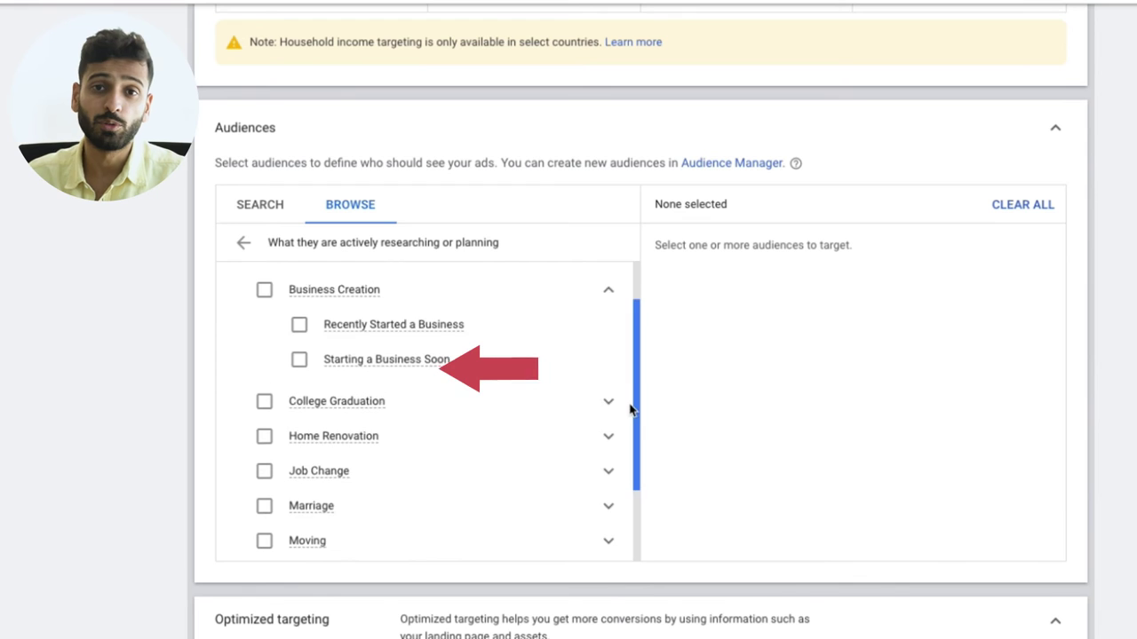
left_click(609, 370)
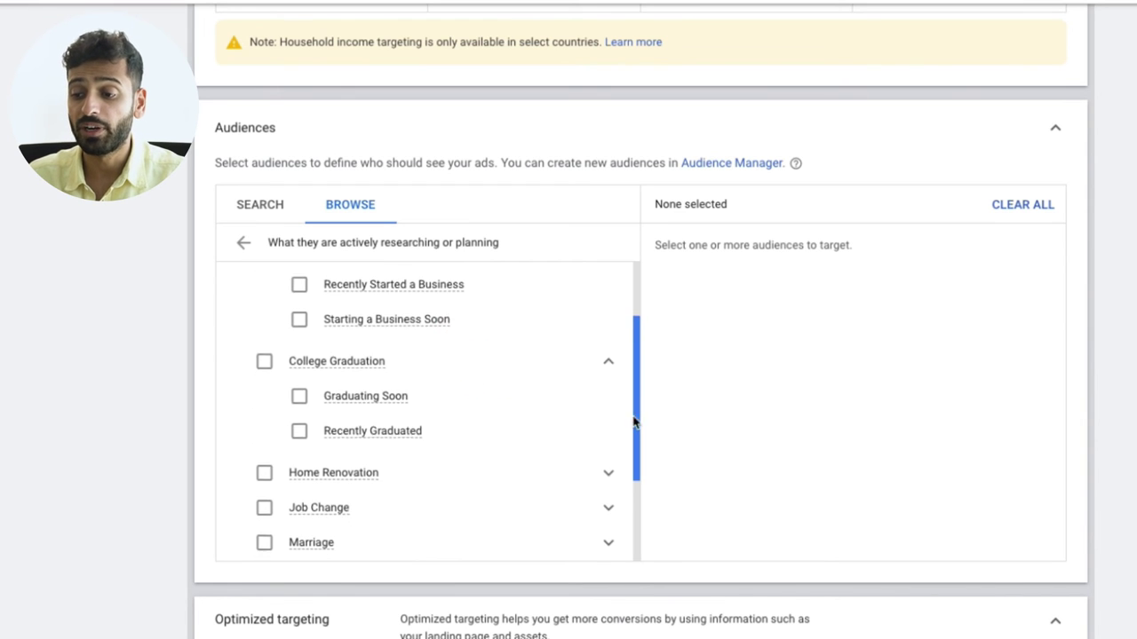
scroll(622, 415, "down", 3)
left_click(609, 366)
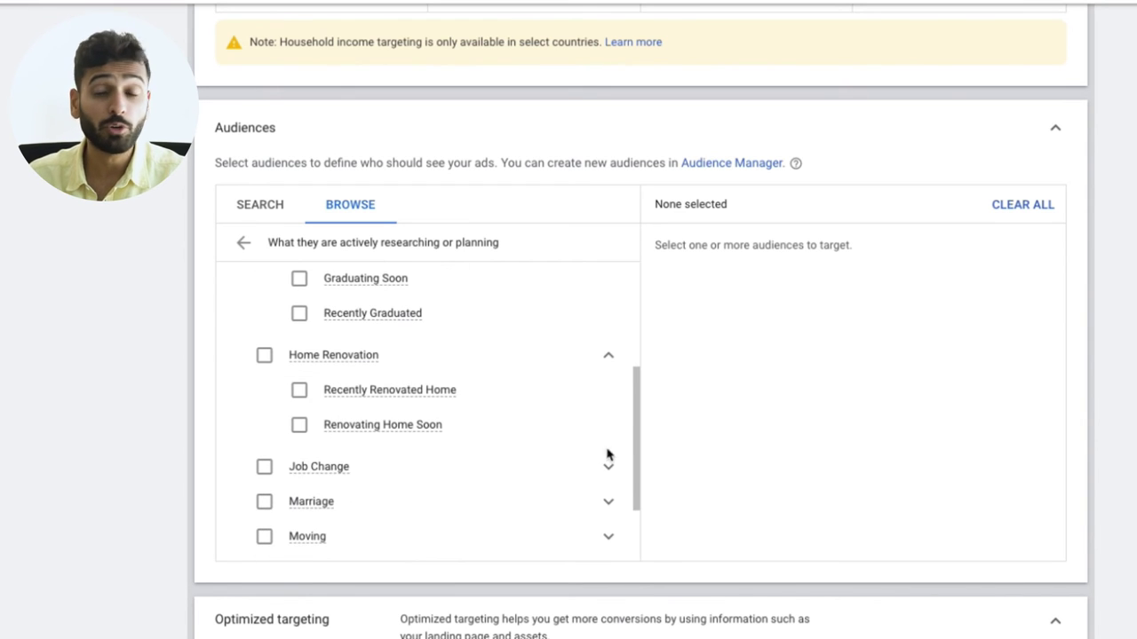
- Examine the life event segments for Marriage, New Pet and Purchasing a Home
left_click(611, 501)
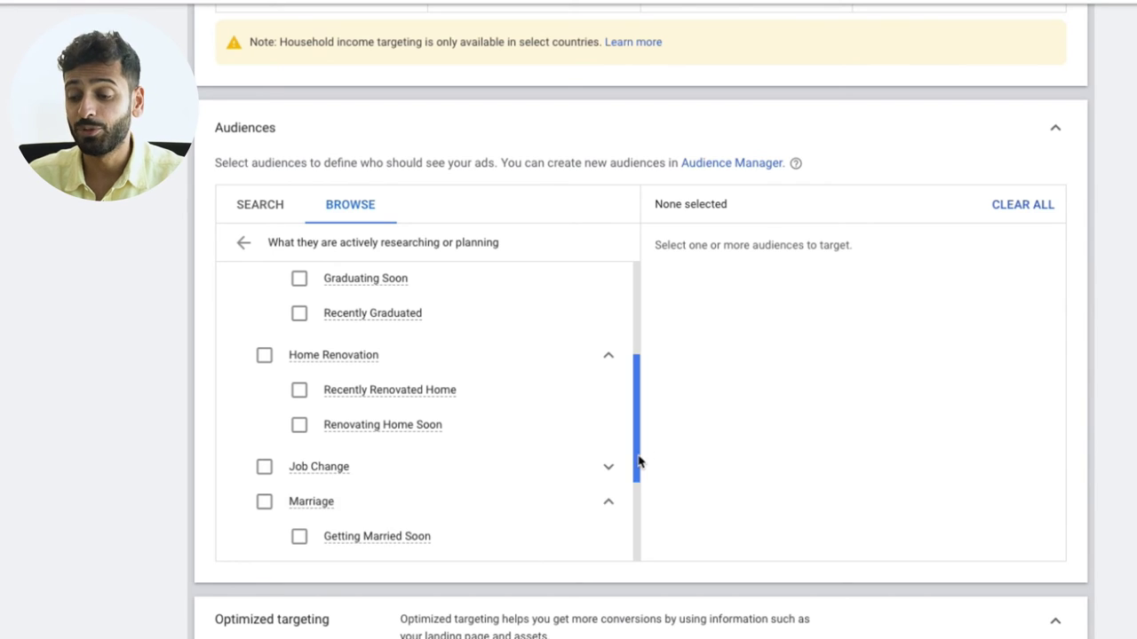
left_click_drag(637, 464, 619, 553)
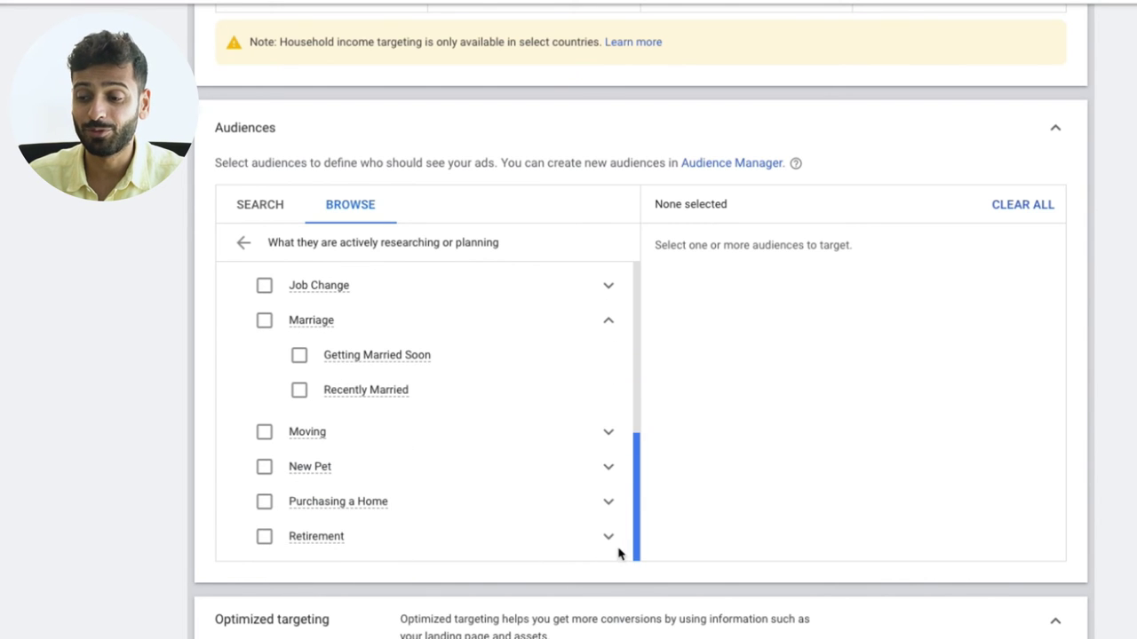
left_click(606, 468)
scroll(588, 474, "down", 2)
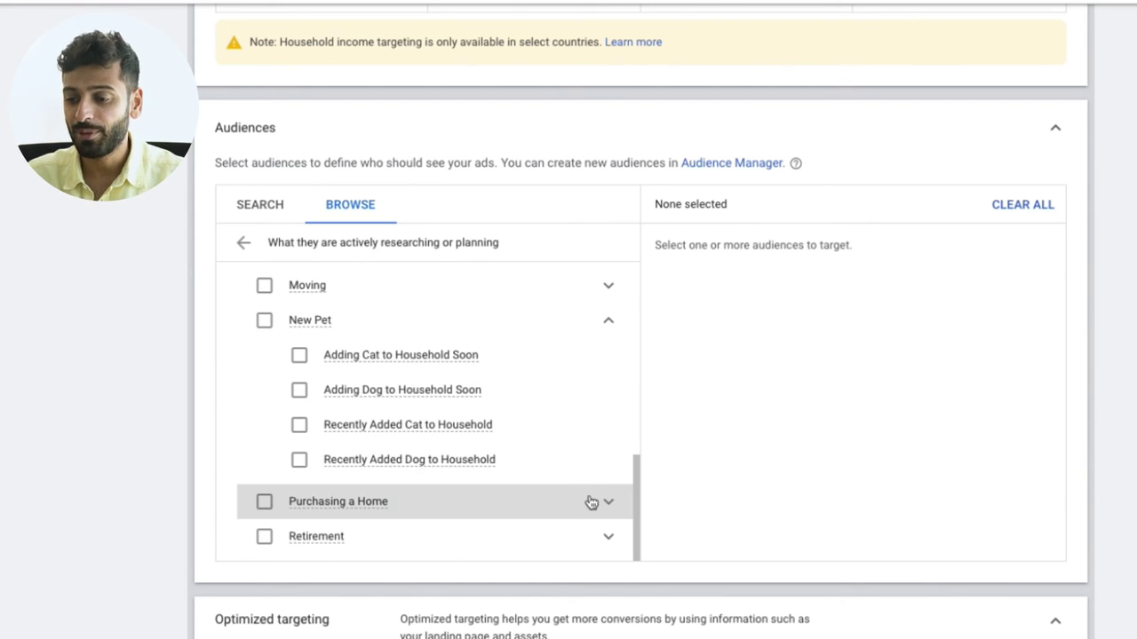
left_click(604, 502)
scroll(586, 489, "down", 1)
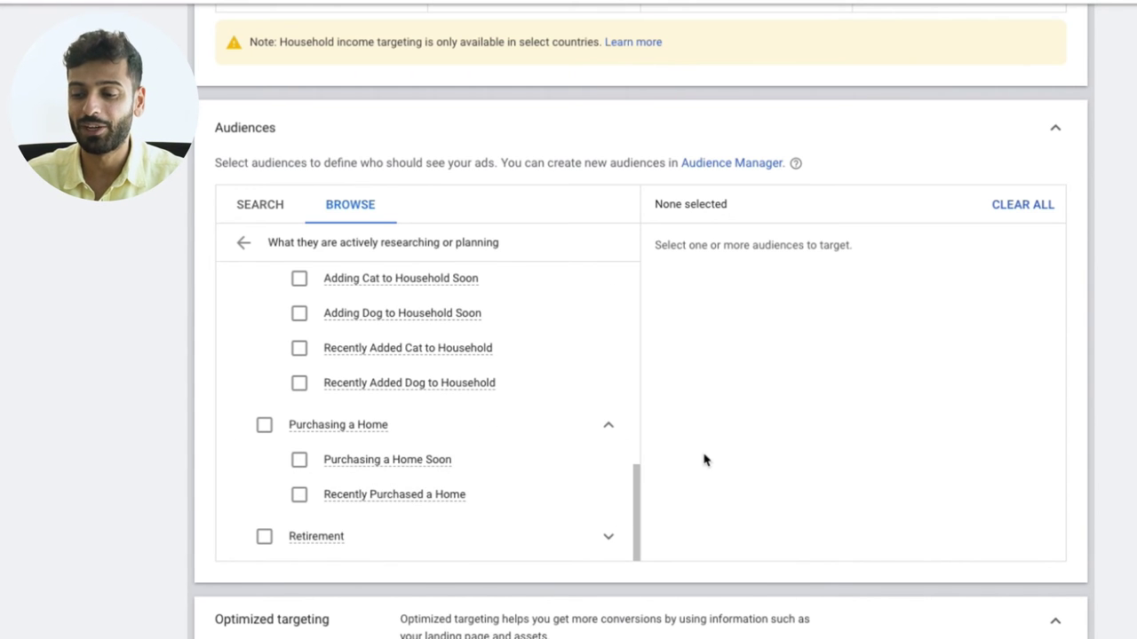
- Return to the main audience categories and open the keyword settings of the content targeting
left_click(245, 243)
scroll(363, 467, "down", 4)
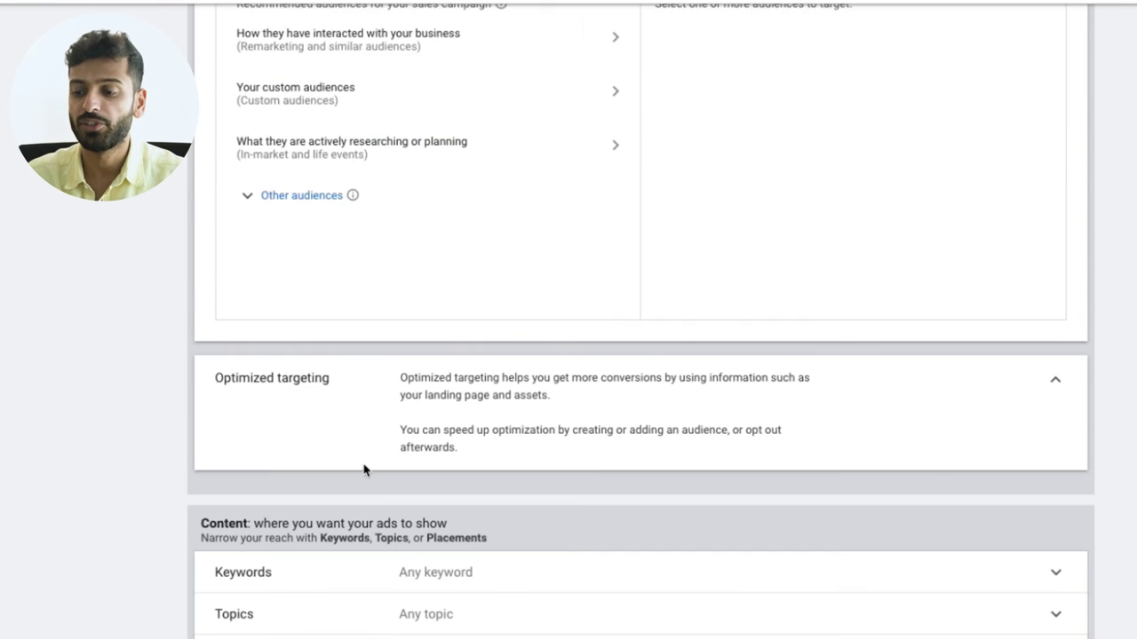
left_click(424, 505)
scroll(423, 497, "down", 1)
scroll(413, 501, "down", 7)
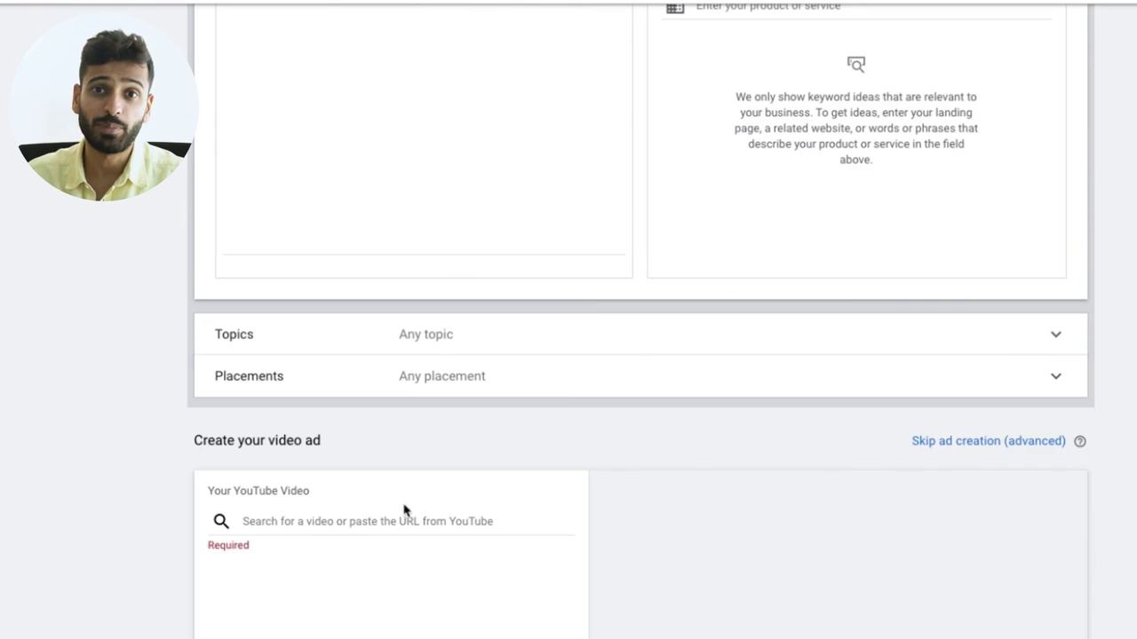
scroll(429, 267, "up", 6)
scroll(346, 555, "down", 1)
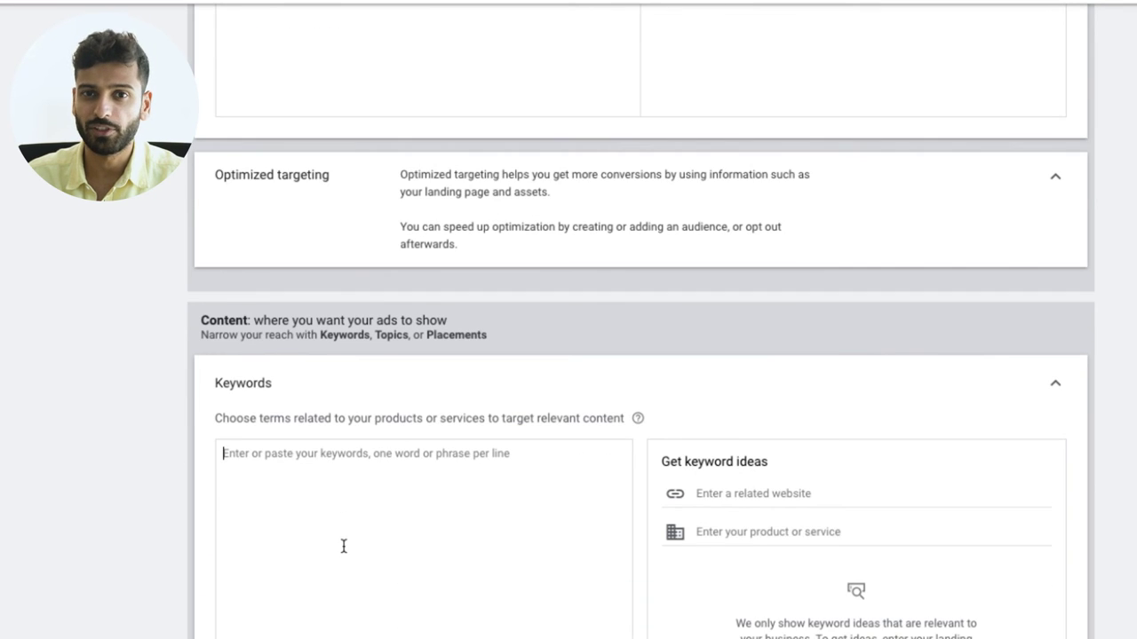
scroll(340, 539, "down", 2)
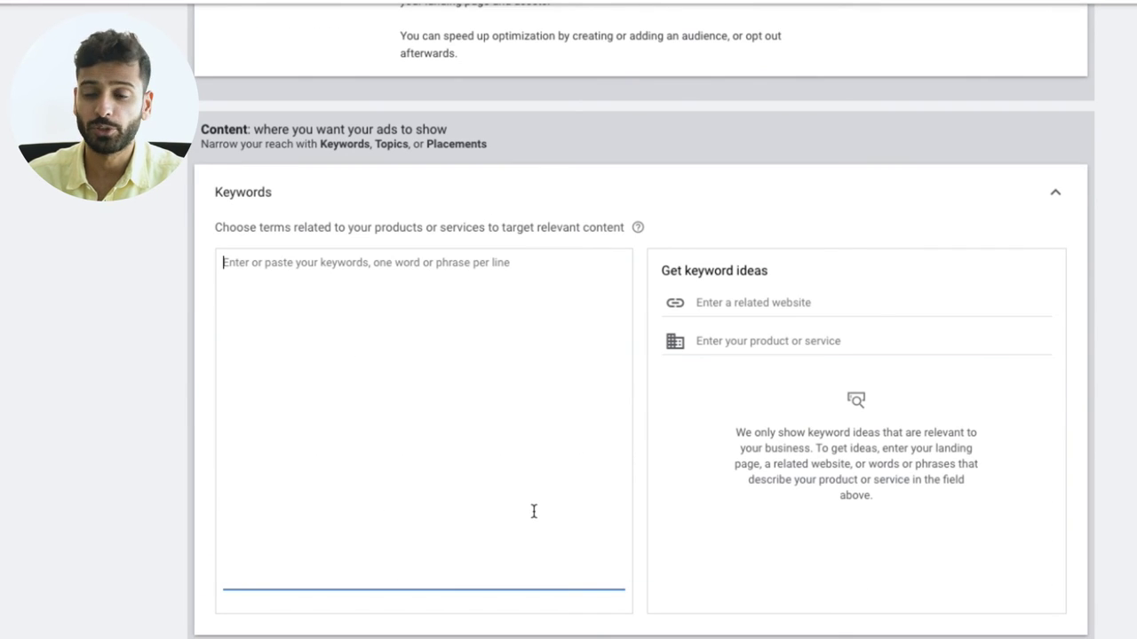
- Enter "E-commerce advertising" as a content targeting keyword and select the whole phrase
type("E")
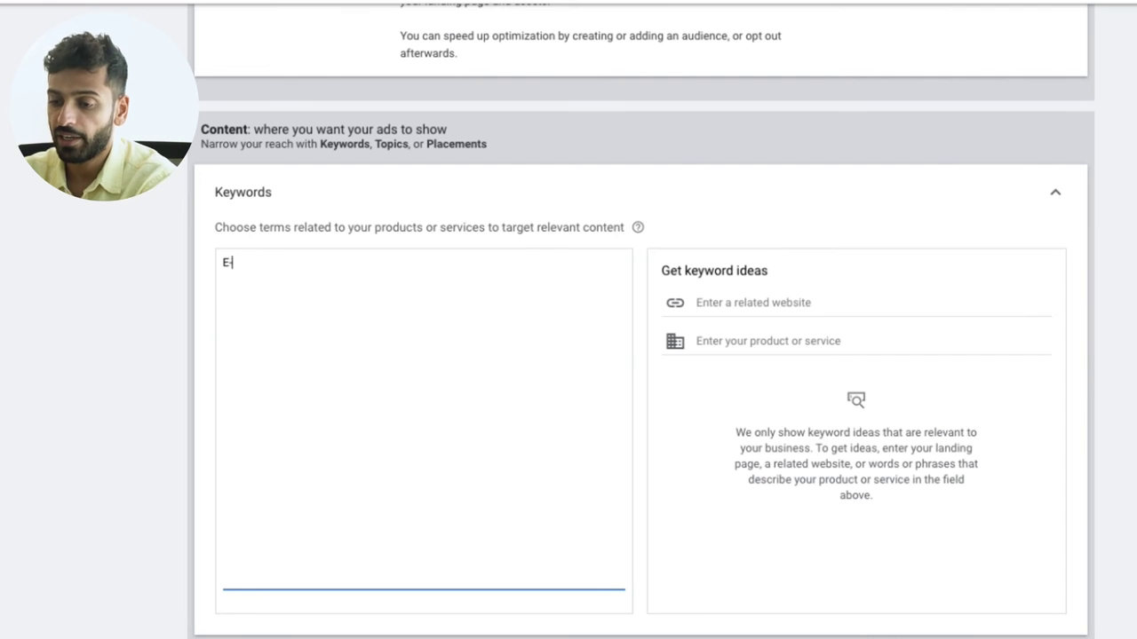
type("-commerce advertising")
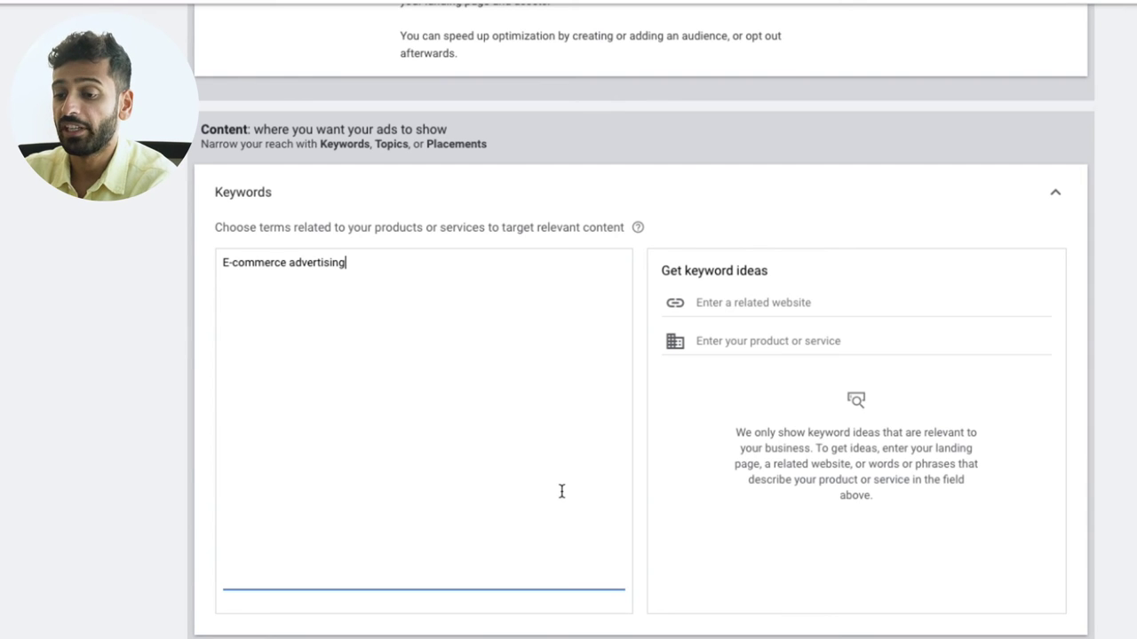
key("ctrl+shift+Left")
key("ctrl+shift+Left")
key("ctrl+shift+Left")
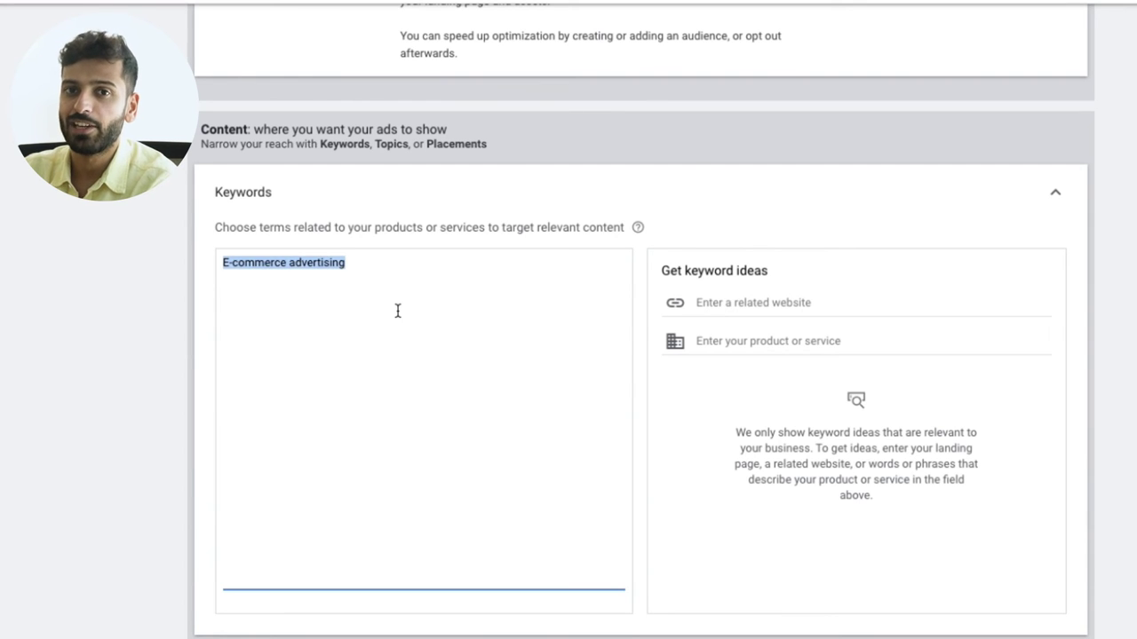
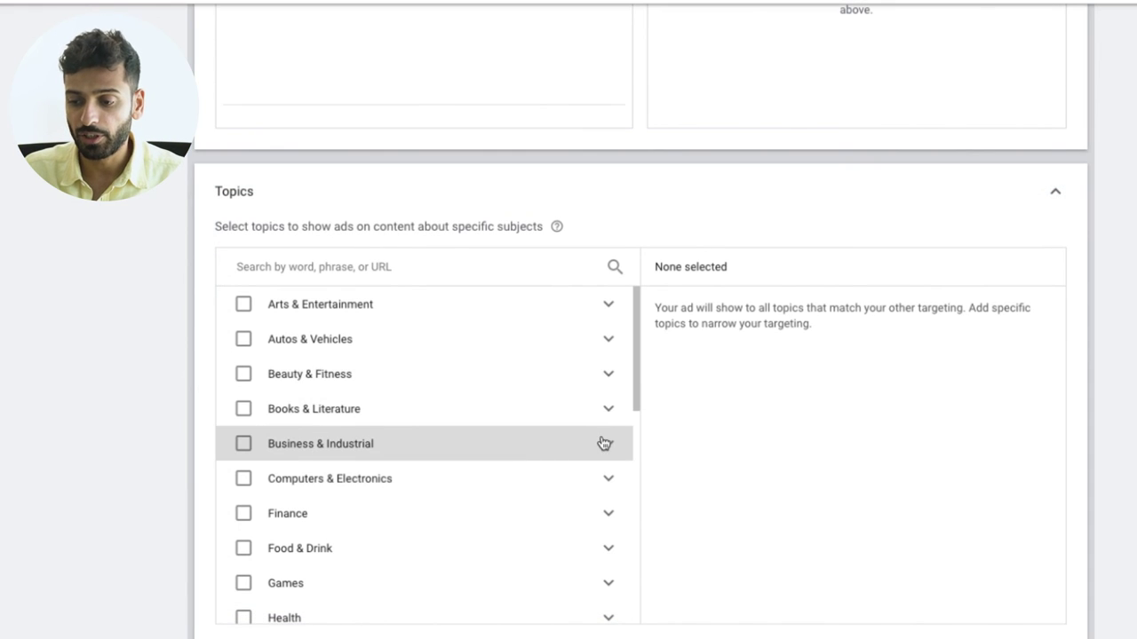
- Examine the Business & Industrial topics, including the Marketing subtopics of Advertising & Marketing, and open the placement targeting
left_click(603, 443)
scroll(601, 444, "down", 1)
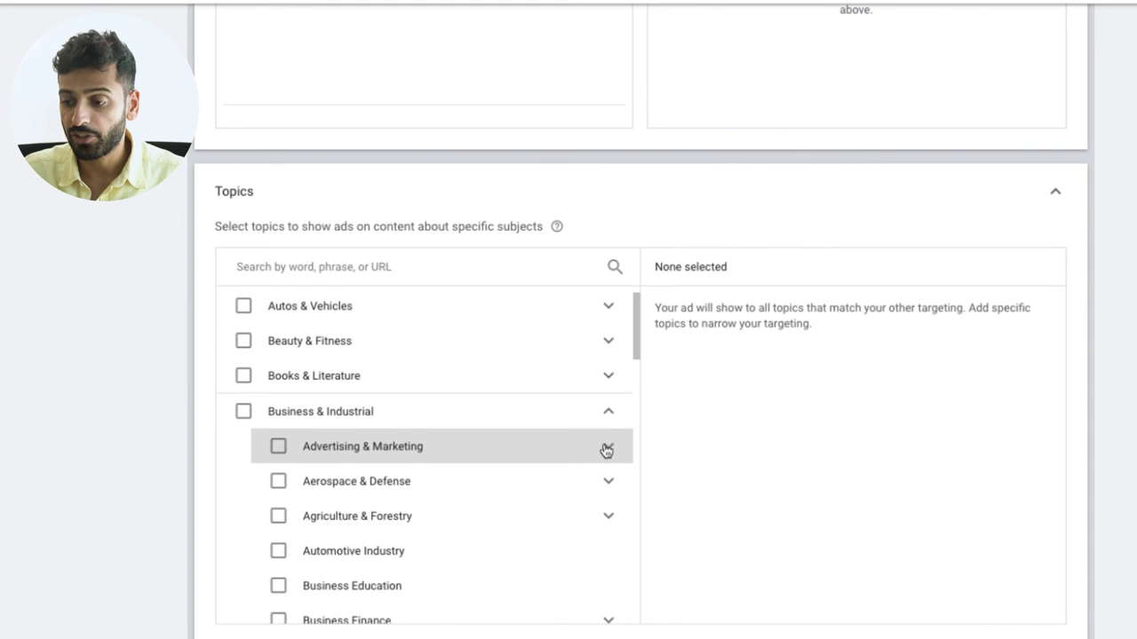
left_click(604, 450)
scroll(607, 495, "down", 5)
scroll(612, 417, "up", 1)
left_click(609, 362)
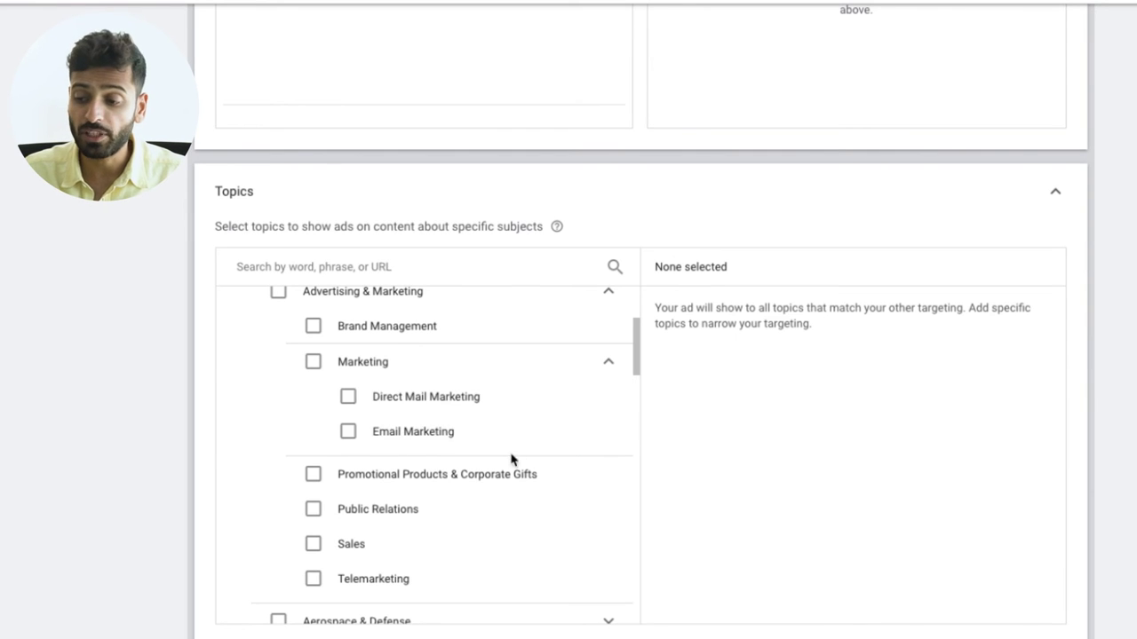
scroll(457, 431, "down", 8)
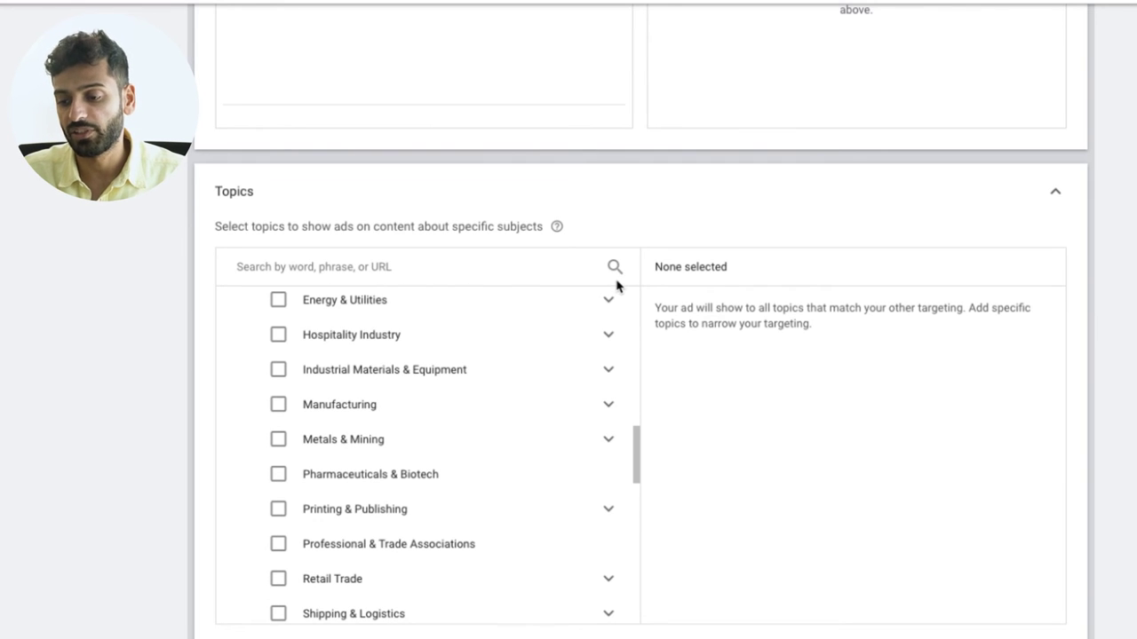
scroll(497, 452, "down", 1)
scroll(497, 452, "down", 2)
scroll(182, 457, "down", 3)
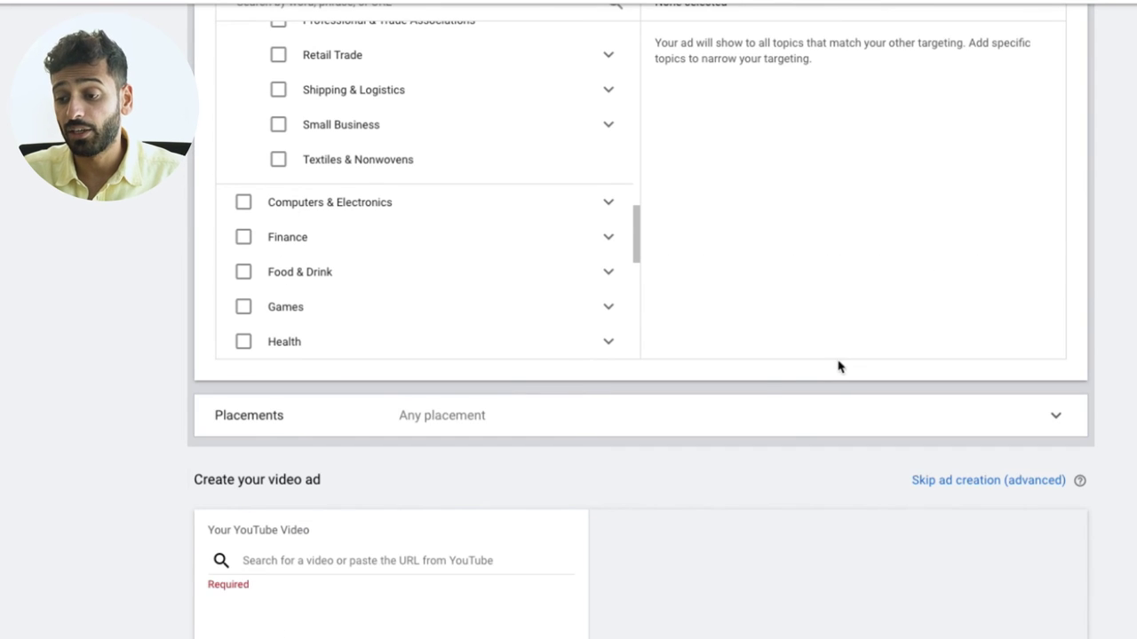
left_click(695, 421)
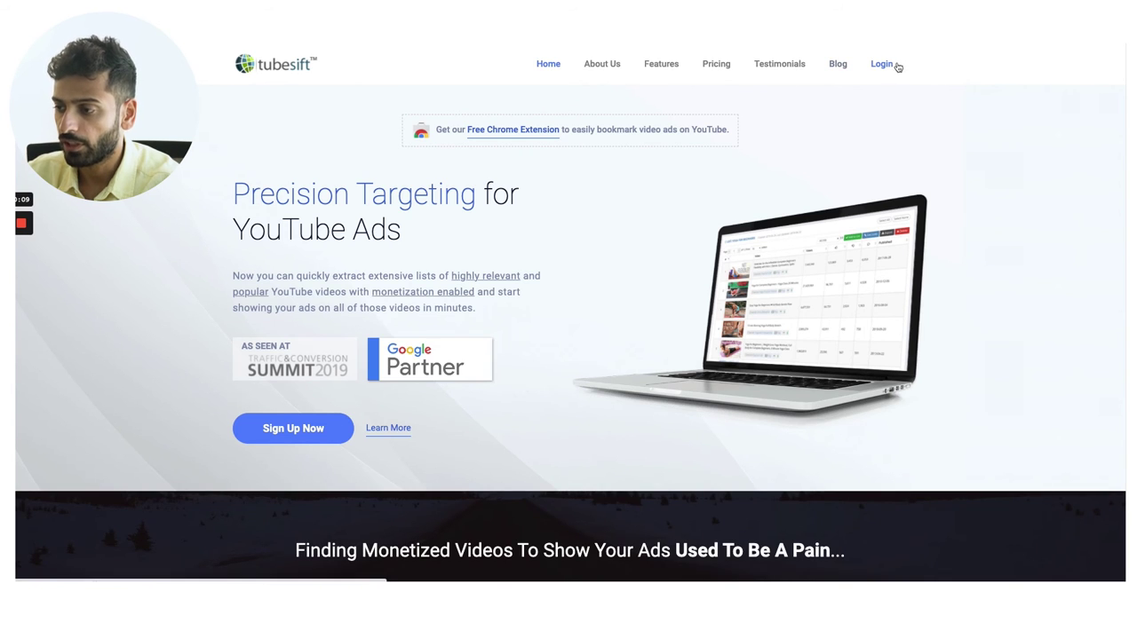
- Log in to TubeSift, search video placements for the keyword "dieting tips for keto" and look through the results
left_click(882, 64)
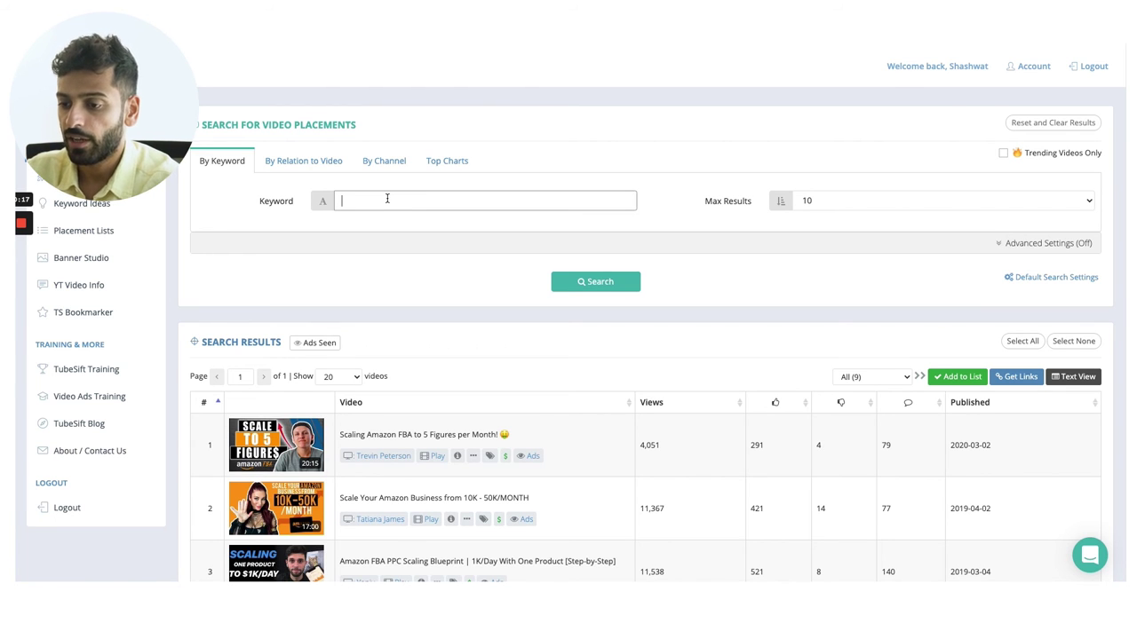
left_click(388, 198)
type("dieting tips fo")
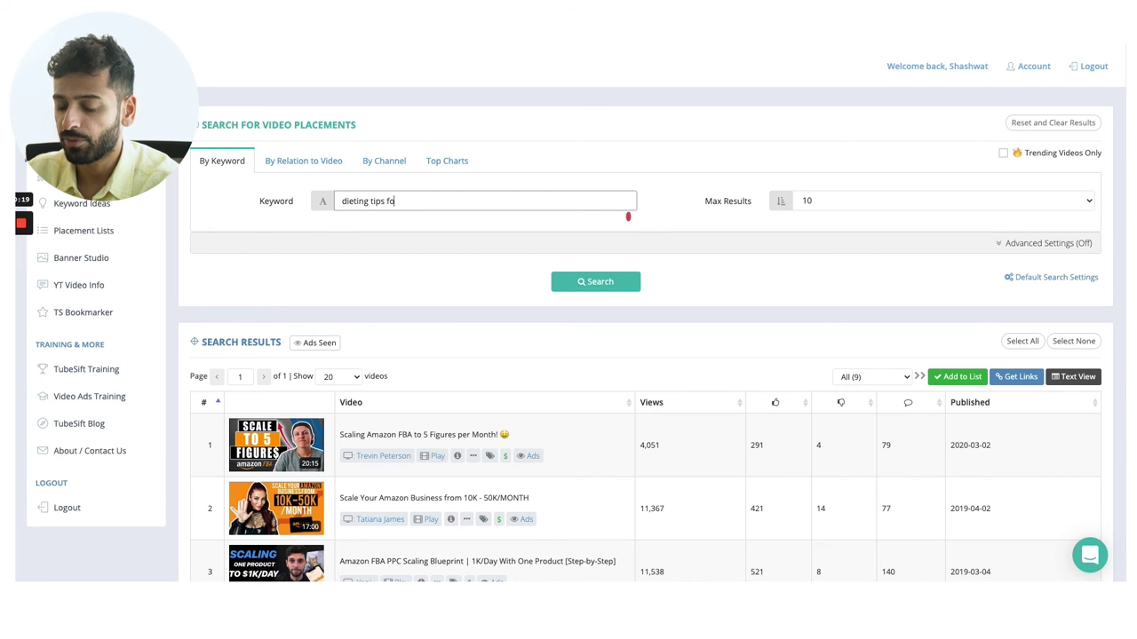
key("Return")
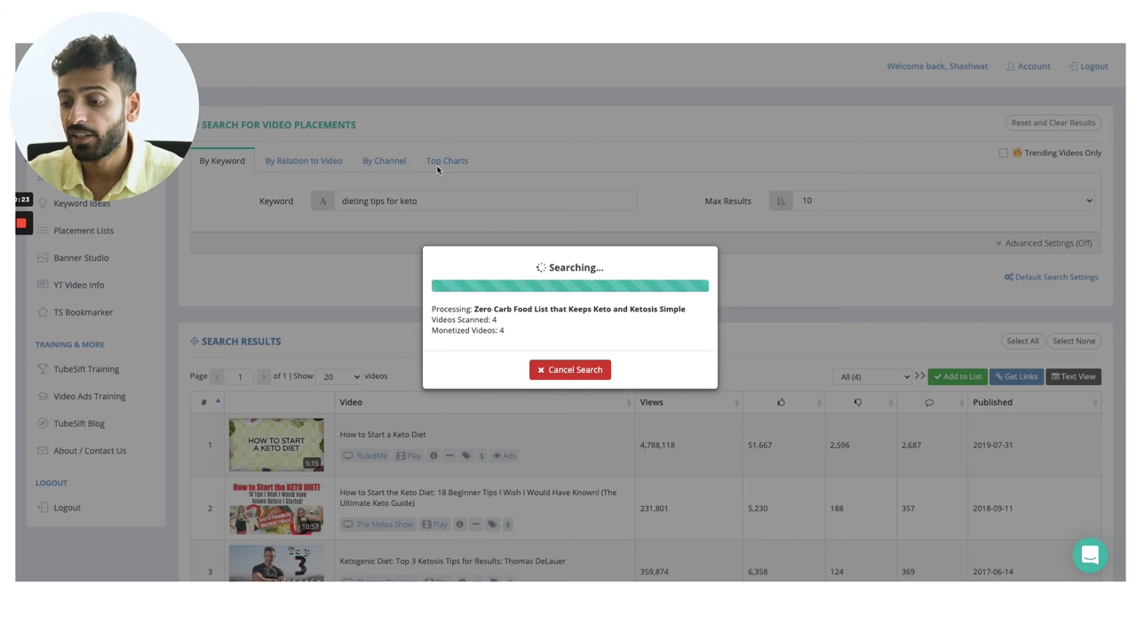
scroll(437, 169, "down", 5)
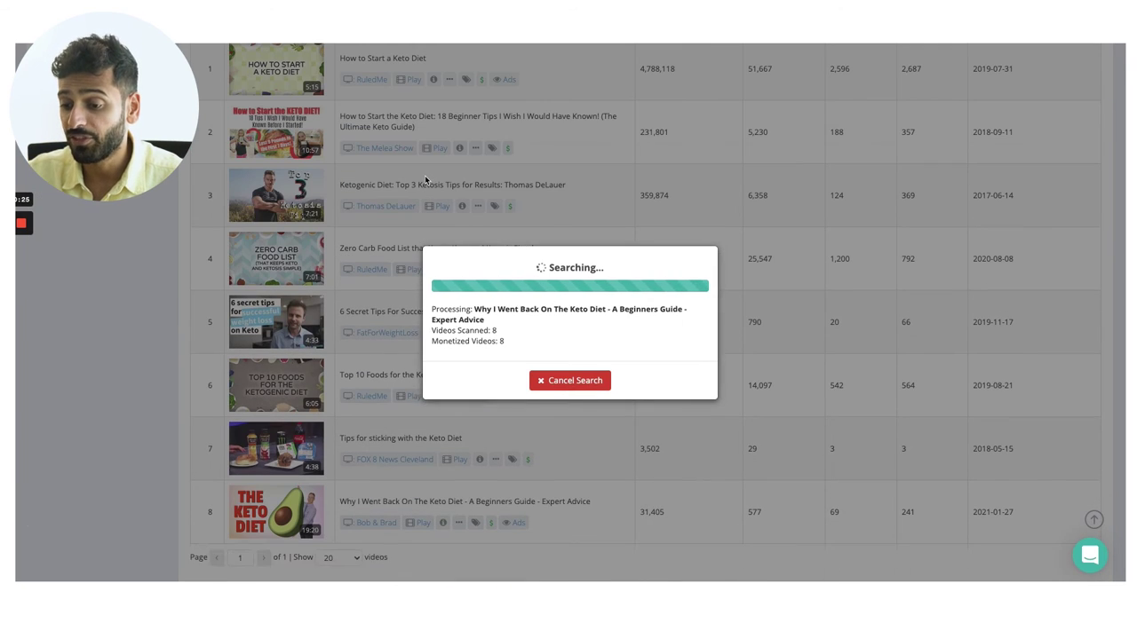
scroll(416, 206, "down", 3)
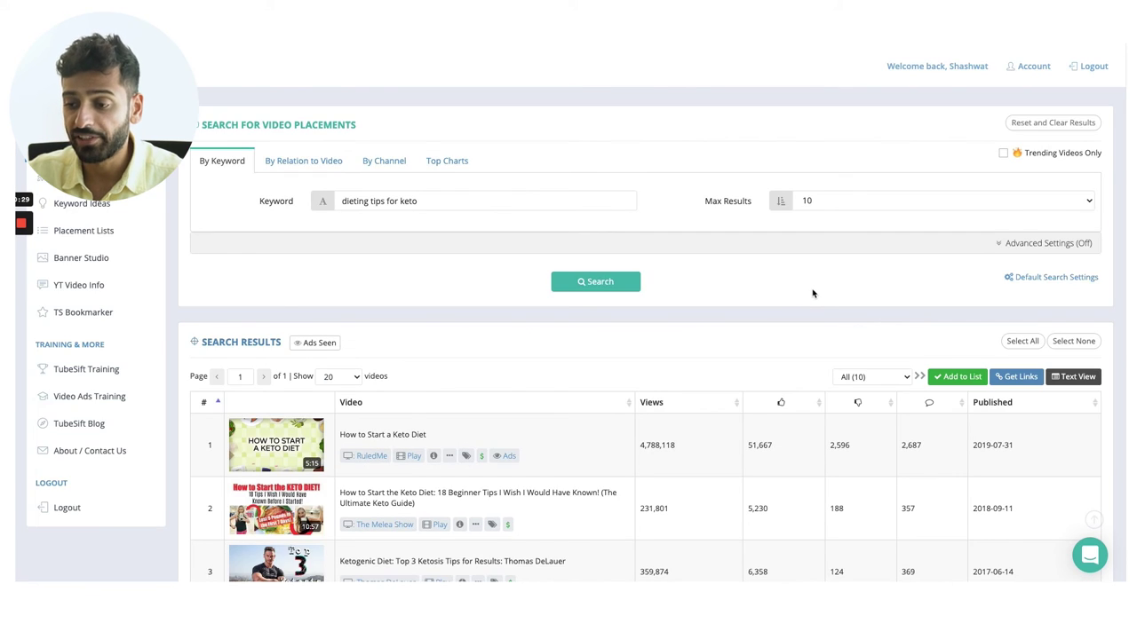
scroll(808, 293, "down", 10)
scroll(798, 294, "up", 10)
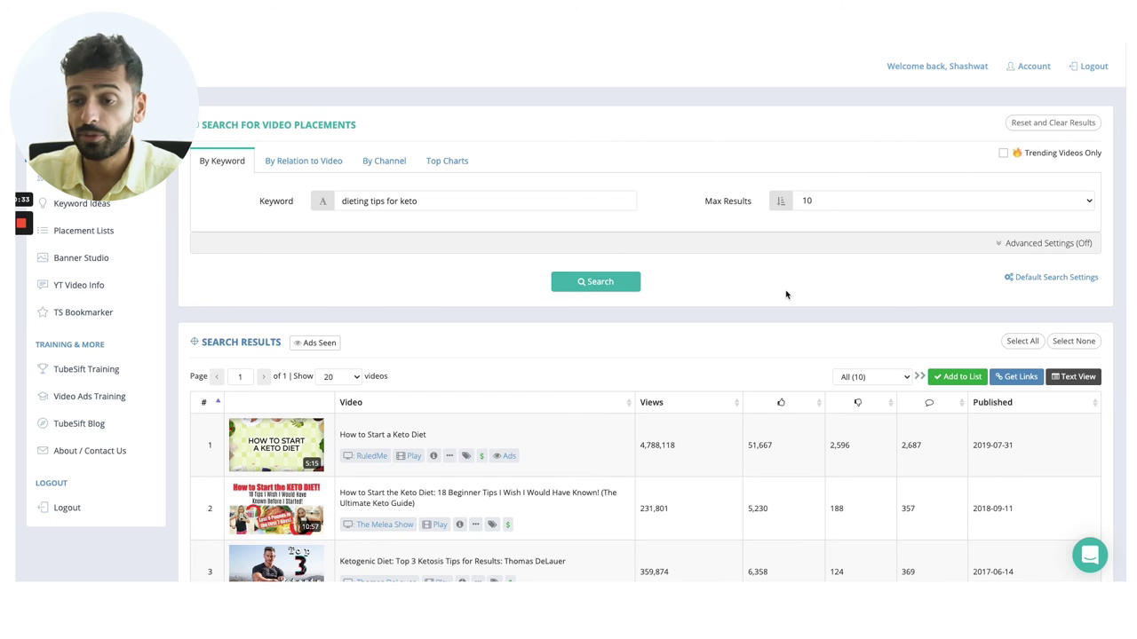
scroll(785, 294, "down", 6)
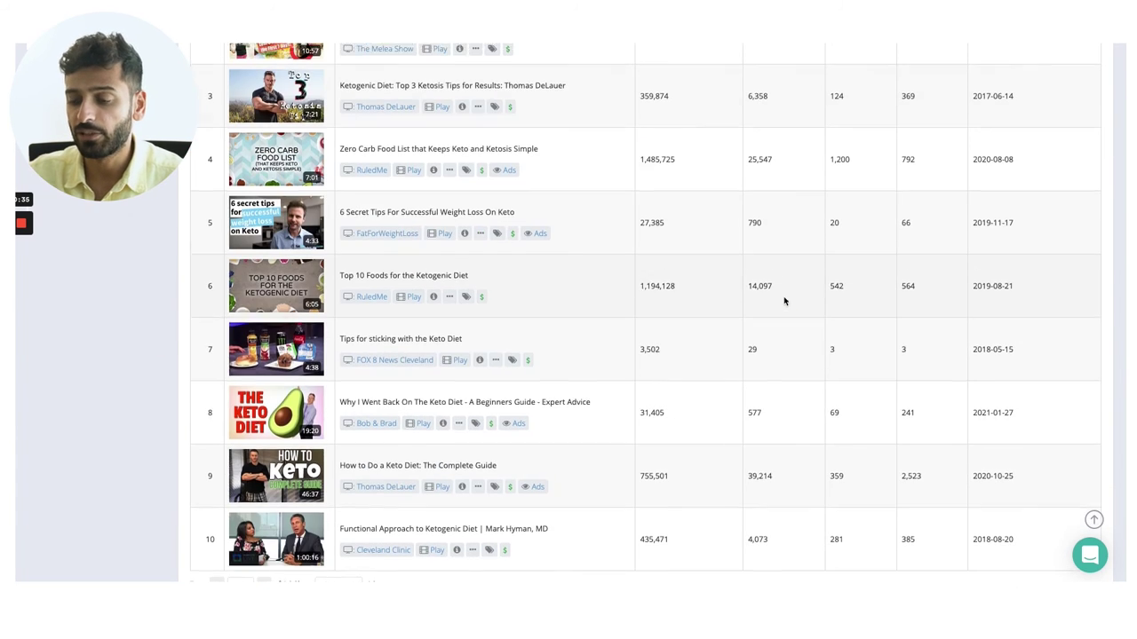
scroll(785, 302, "up", 6)
- Search for video placements with the keyword "how to scale your amazon business"
triple_click(531, 200)
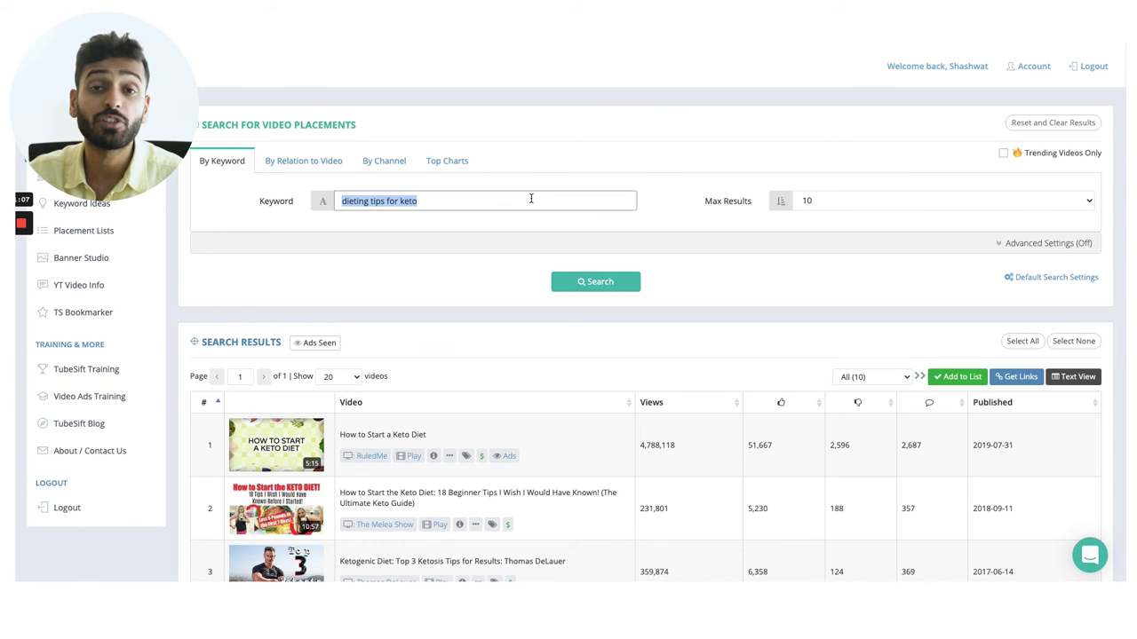
type("how to scale yoru amazon")
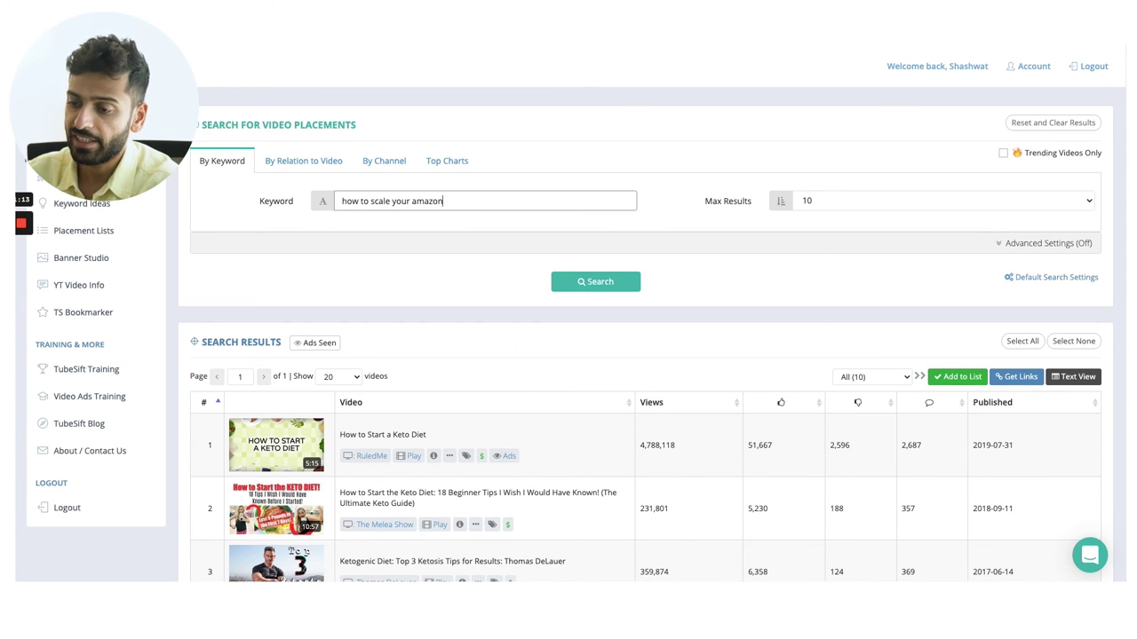
type("ess")
key("Return")
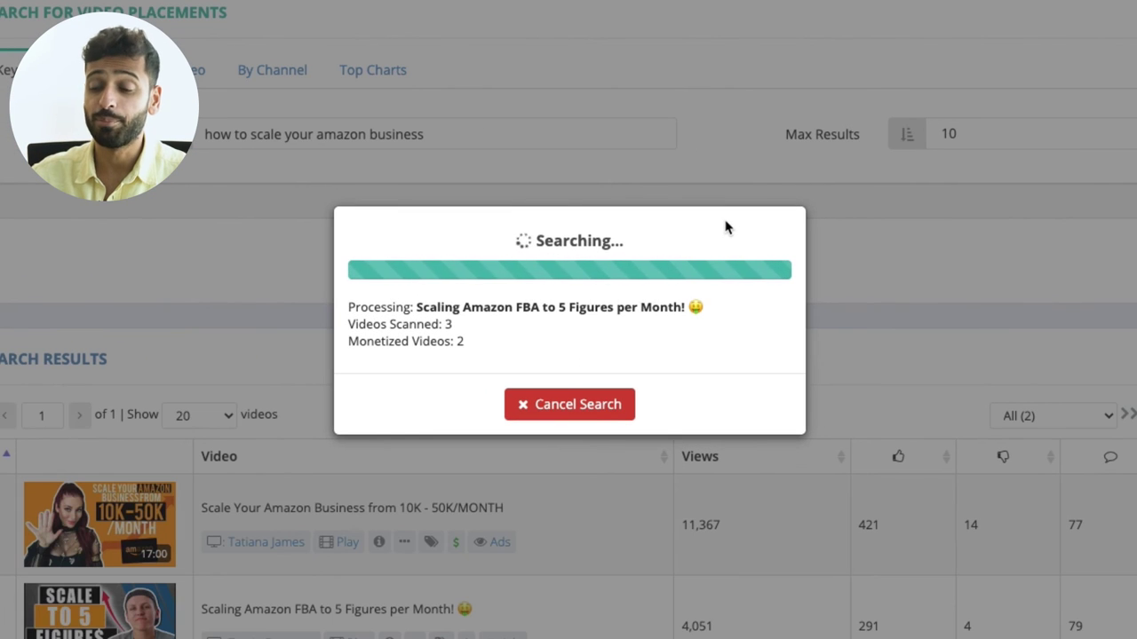
scroll(717, 228, "down", 1)
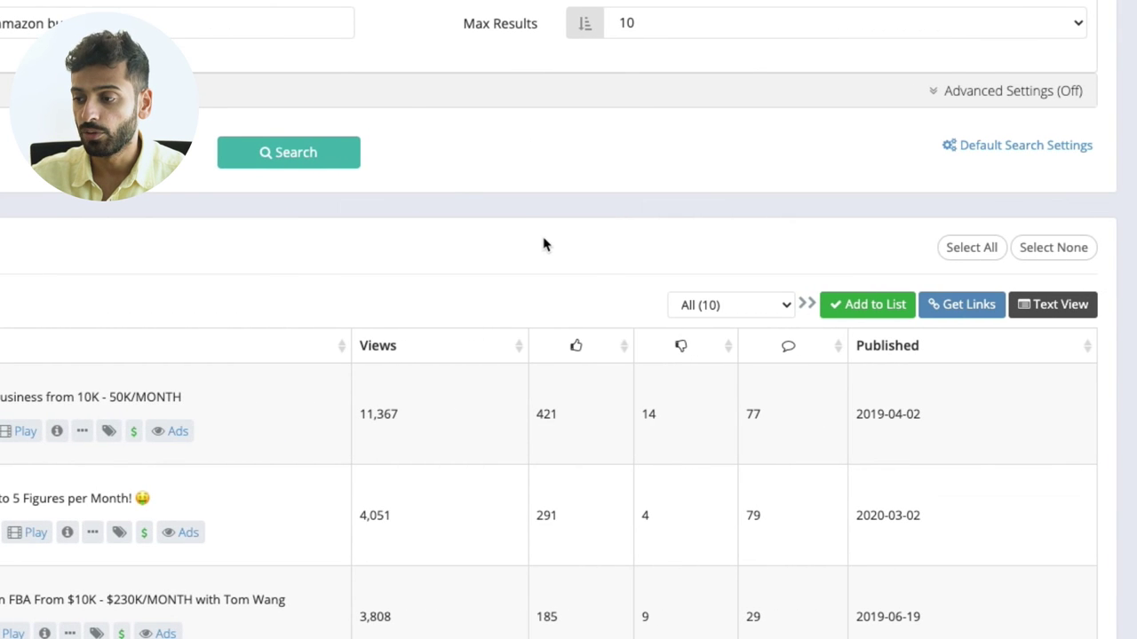
- Get the links of all found videos and cut the whole list to the clipboard
left_click(952, 309)
right_click(225, 181)
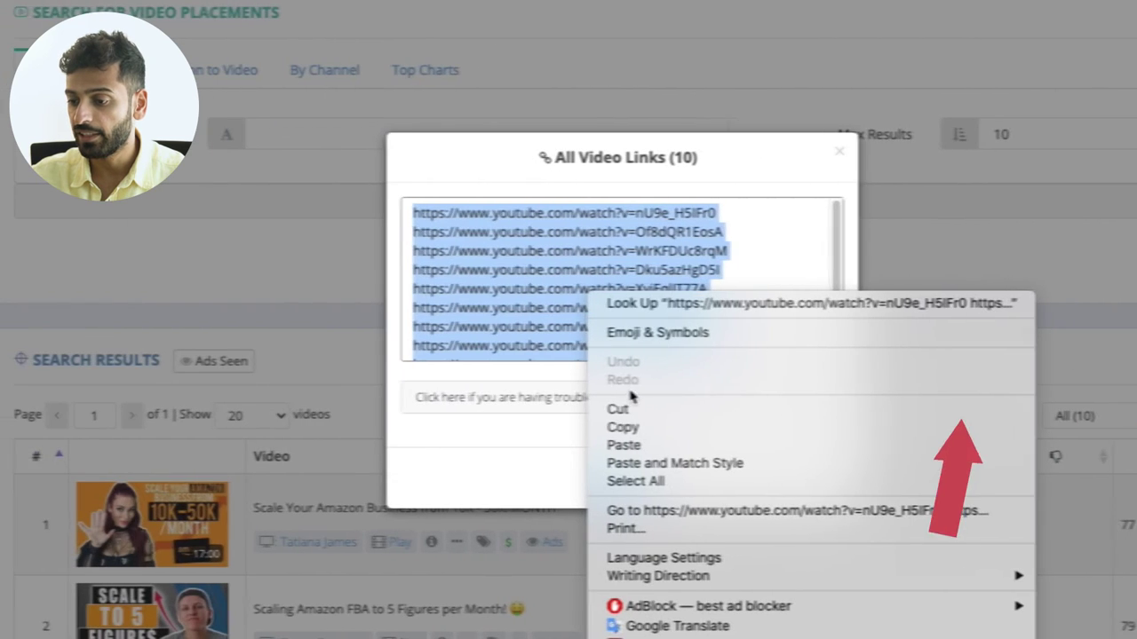
left_click(617, 409)
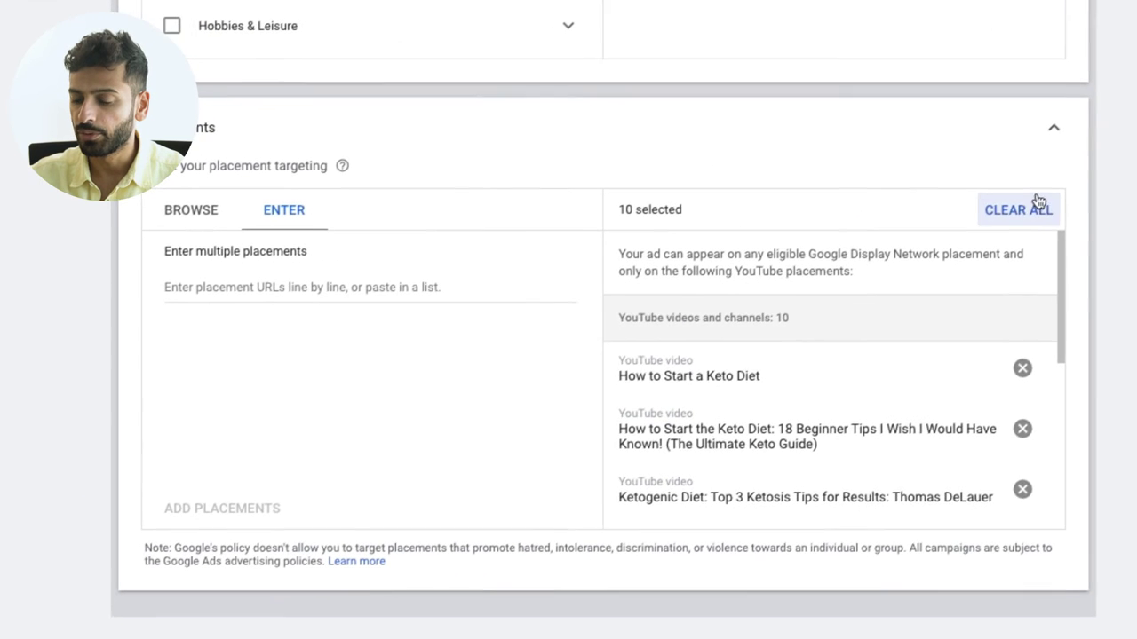
- In Google Ads, replace the keto video placements with the list of Amazon business video links and review them
left_click(930, 276)
left_click(236, 358)
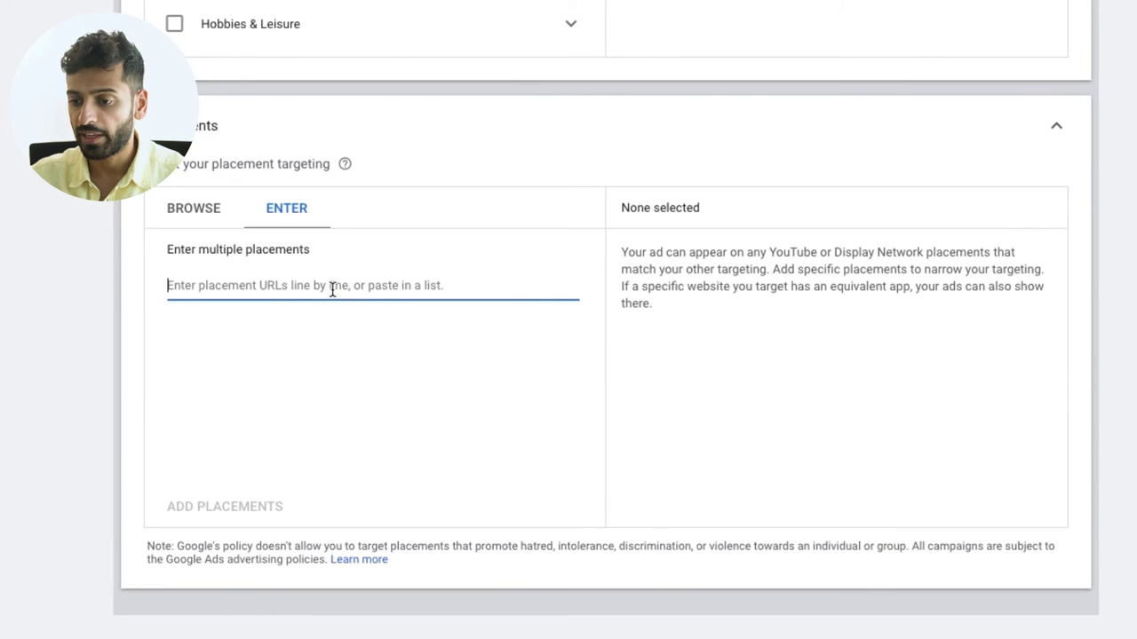
key("ctrl+v")
left_click(294, 508)
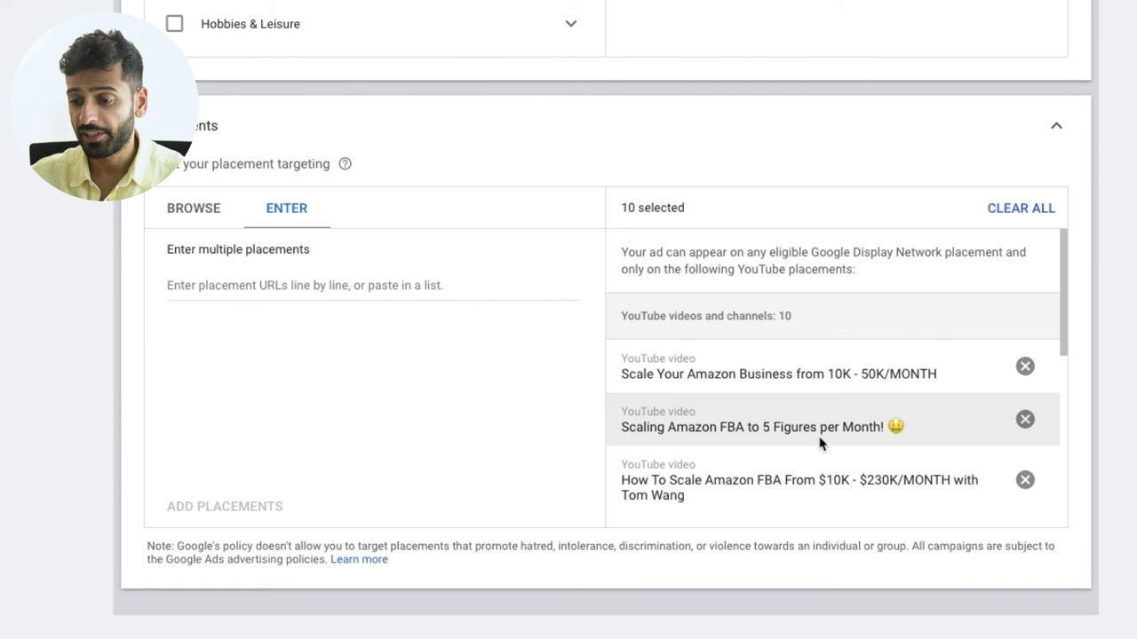
scroll(944, 343, "down", 4)
scroll(475, 322, "down", 3)
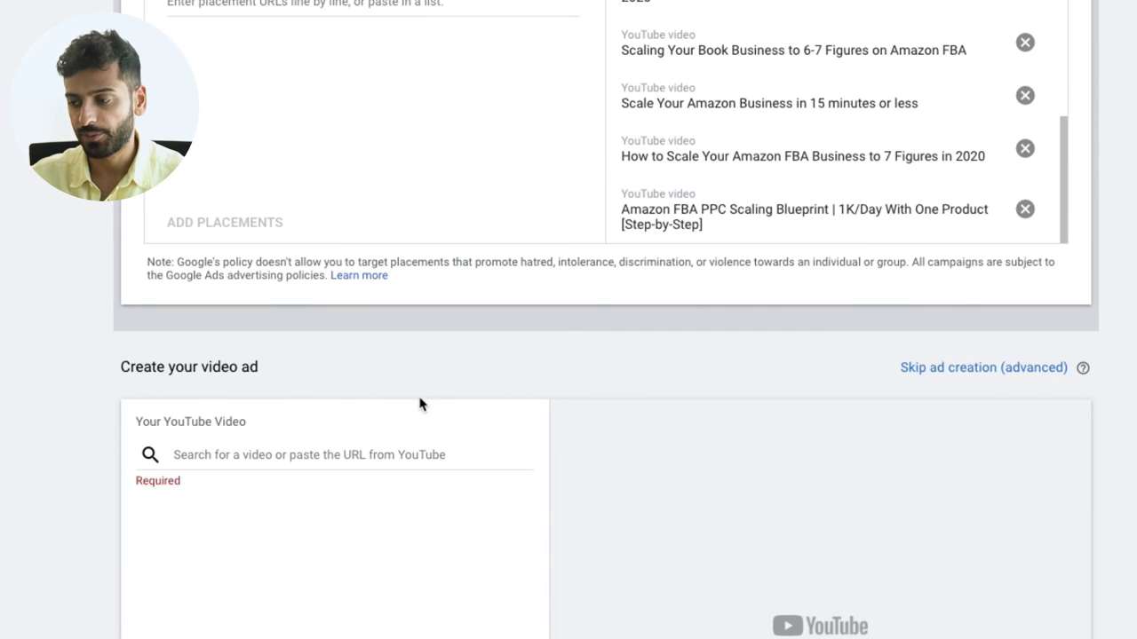
scroll(435, 382, "up", 3)
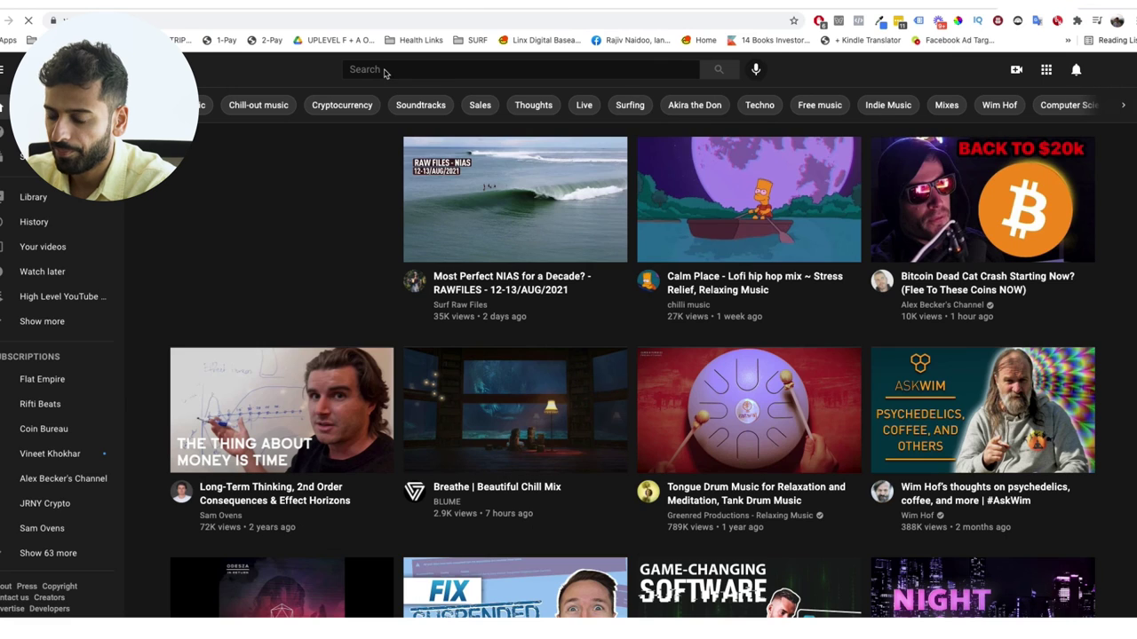
- On YouTube, search for "youtube ads gear" and copy the link address of "The Right Gear For Your Youtube Ads"
left_click(385, 68)
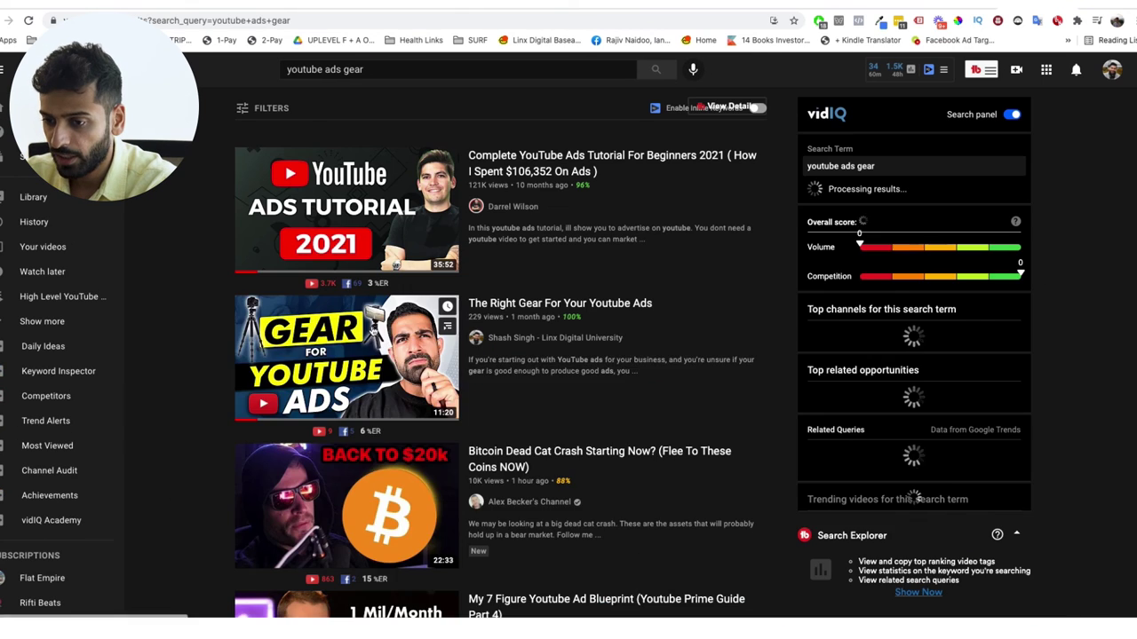
right_click(373, 326)
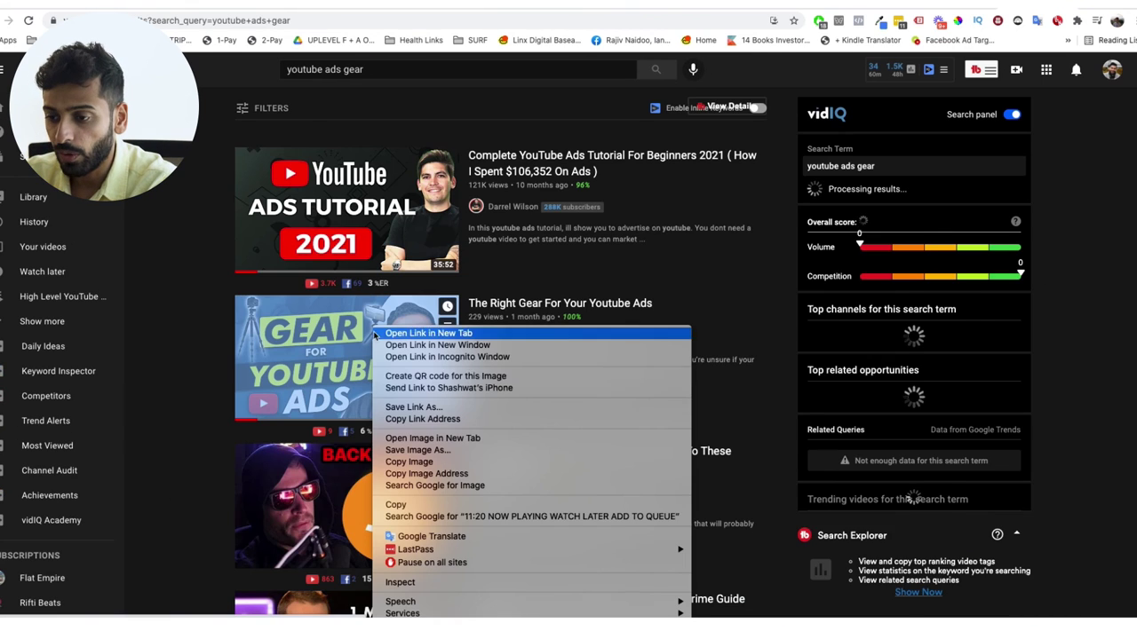
left_click(397, 421)
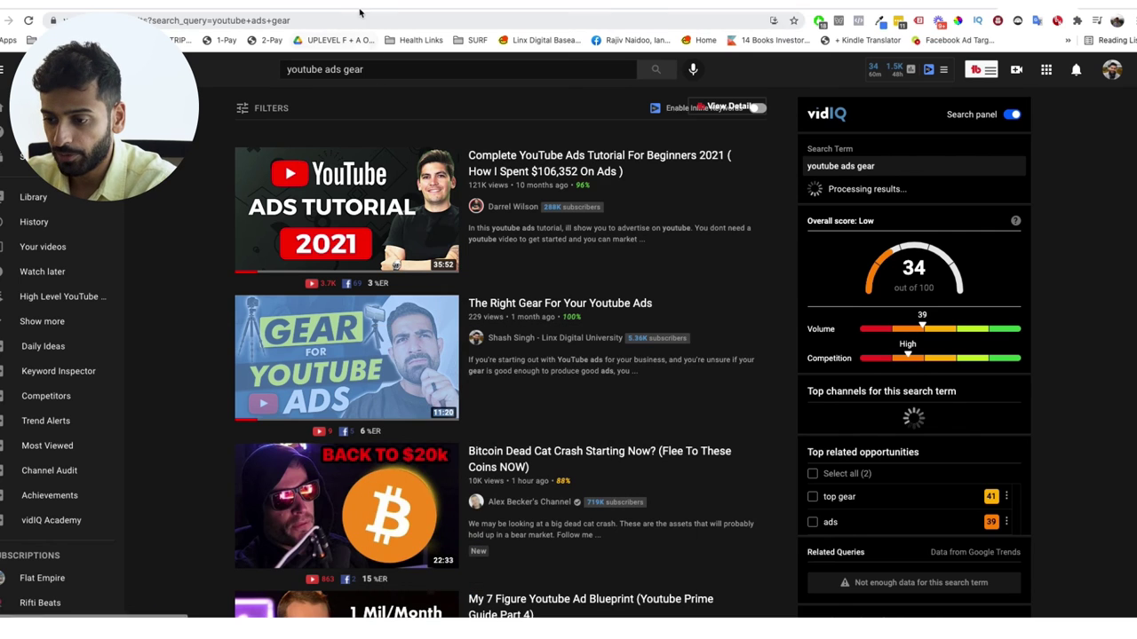
- Copy the URL from the page of "The Right Gear For Your Youtube Ads" and use it as the ad's video in Google Ads
left_click(493, 304)
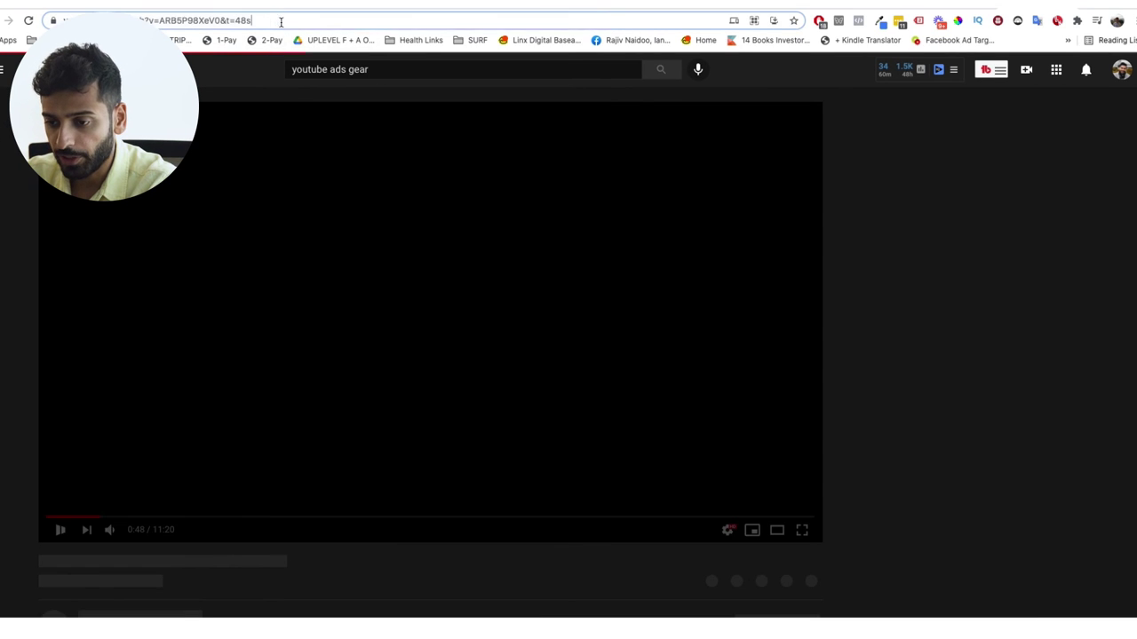
right_click(282, 20)
left_click(303, 106)
left_click(274, 368)
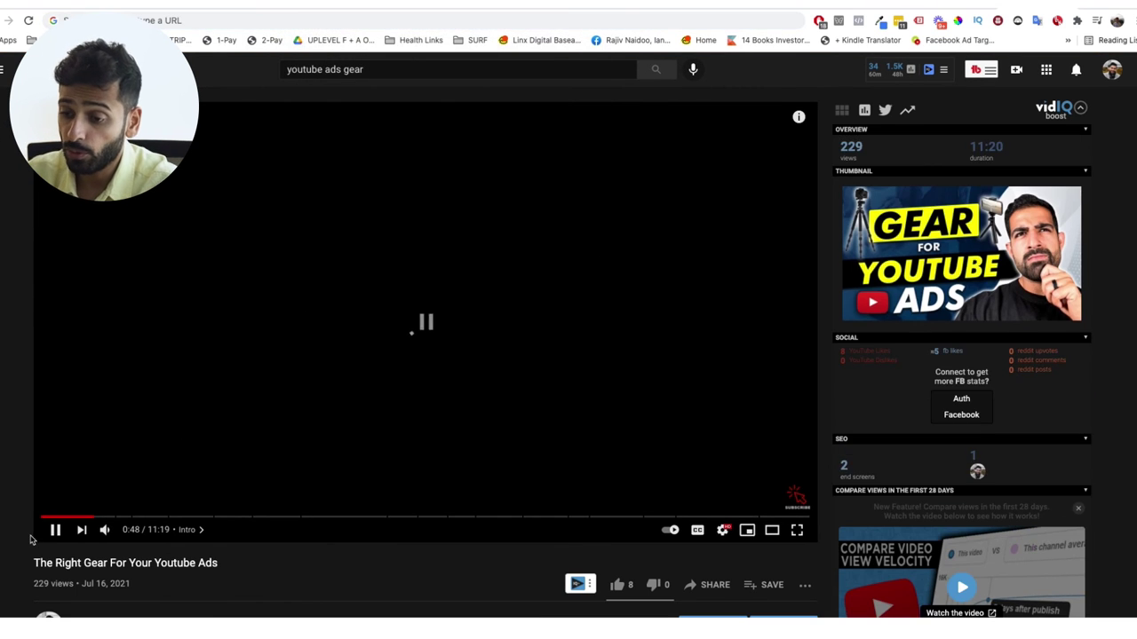
key("ctrl+Tab")
key("super+v")
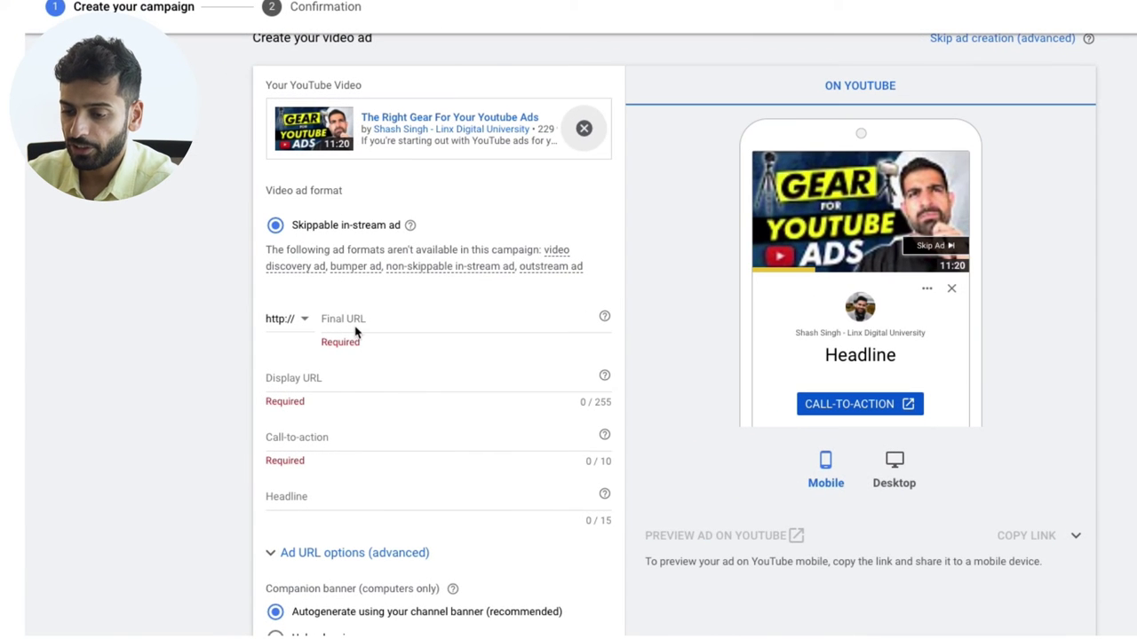
- Set the ad's final URL to yourwebsite.com and keep the same address as the display URL
left_click(227, 376)
type("yourwe")
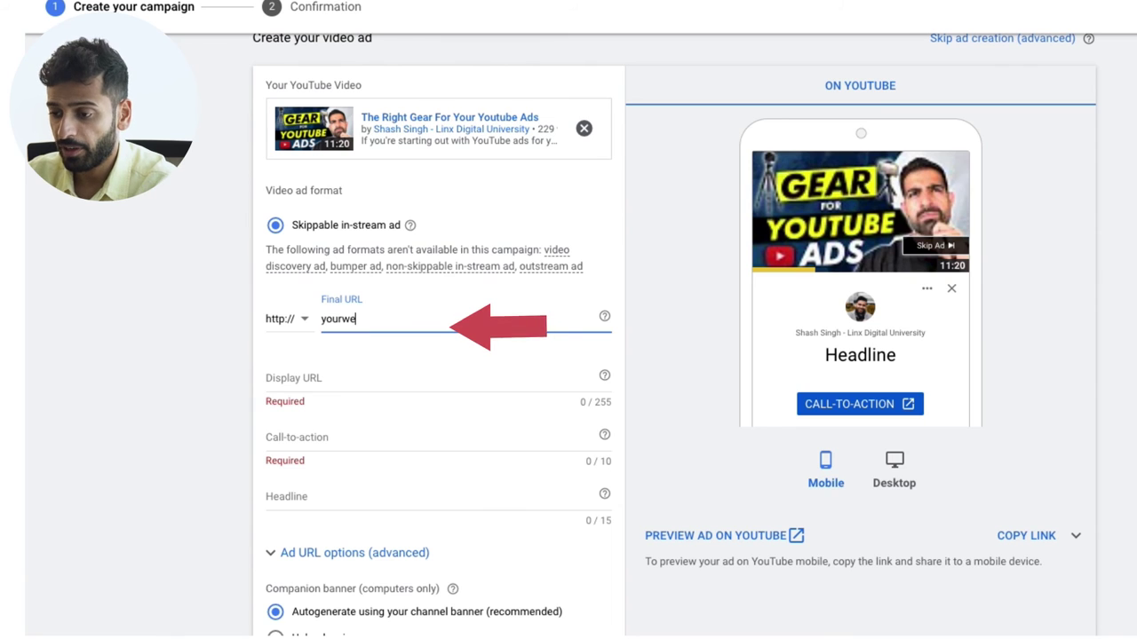
type("bsite.com")
key("Tab")
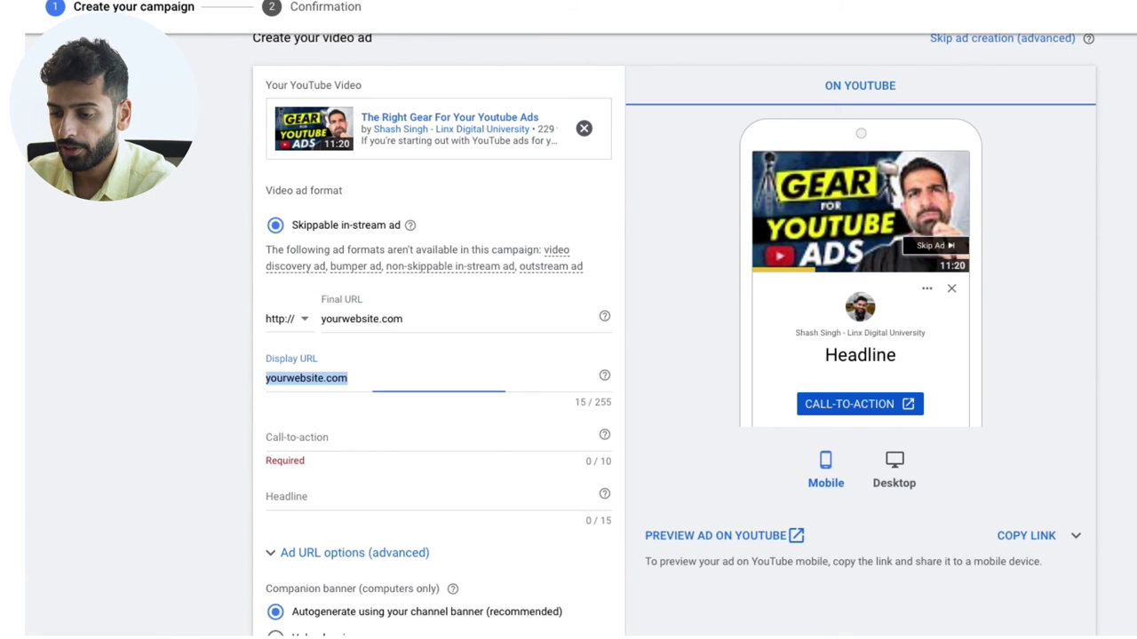
- Set the ad's call-to-action to "Click Here" and its headline to "Pro YouTube Ads"
left_click(368, 436)
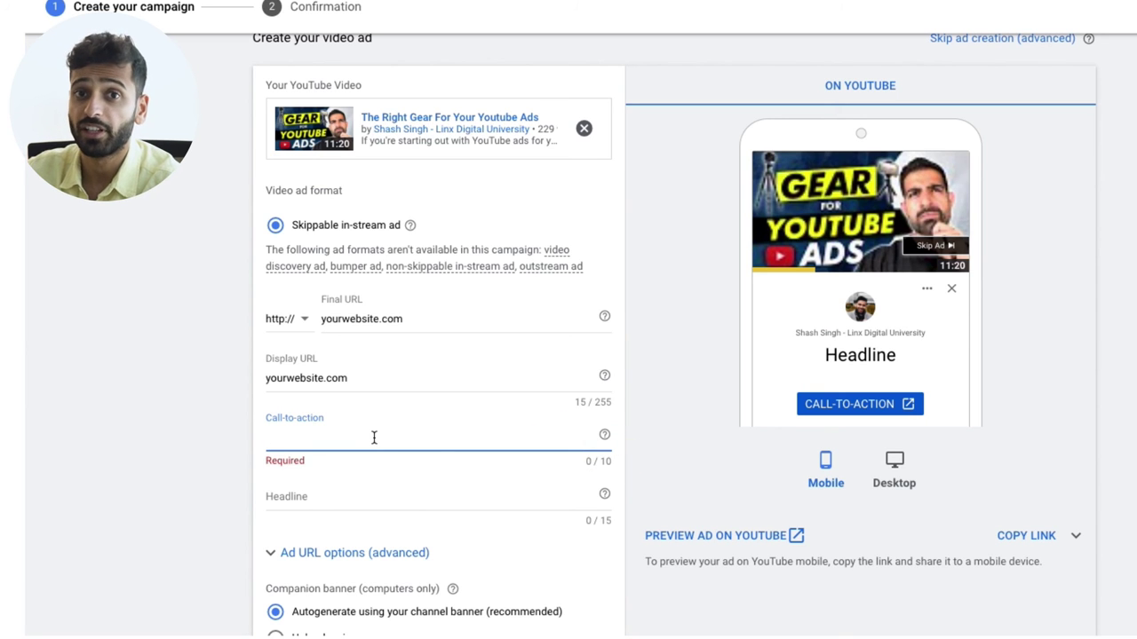
scroll(374, 437, "down", 1)
type("Click Here")
key("Tab")
type("Yo")
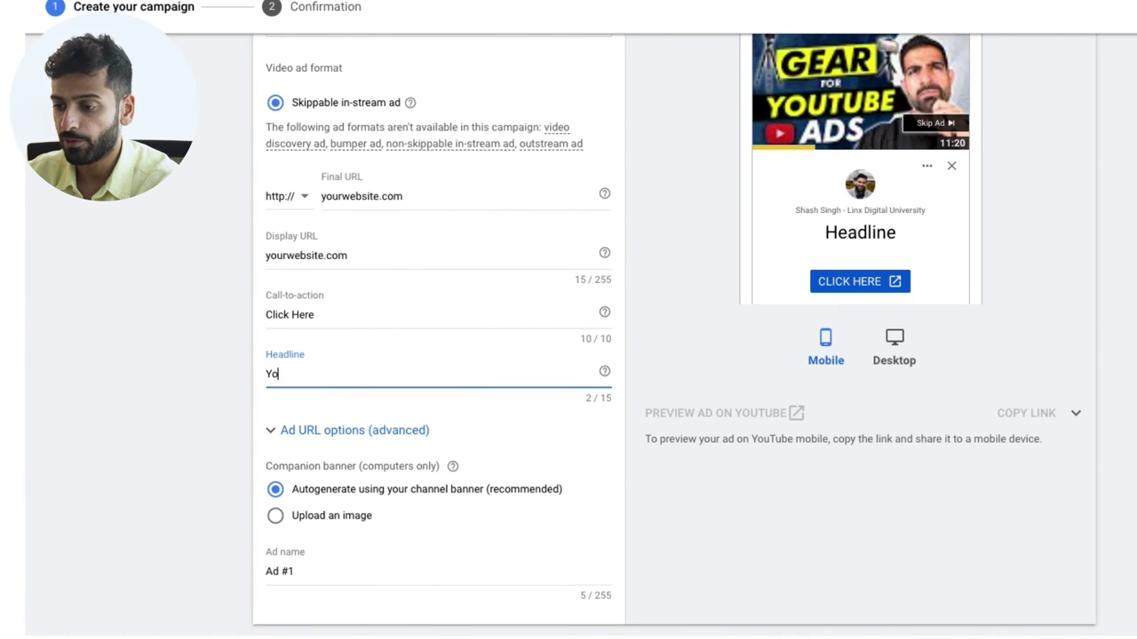
type("uTube Ads")
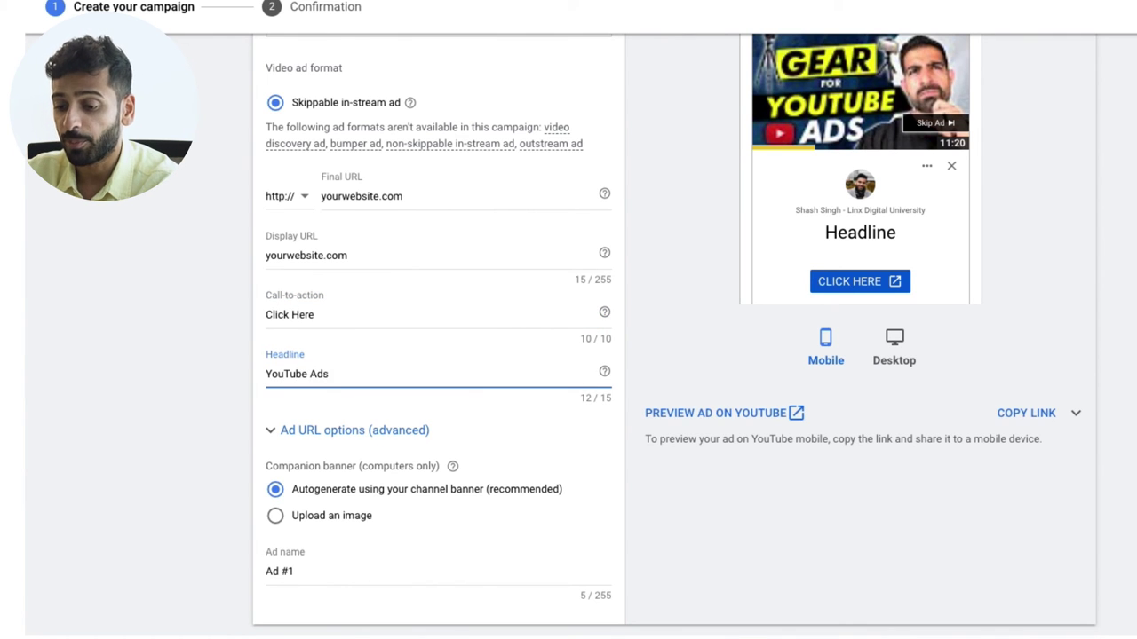
type("Pro You")
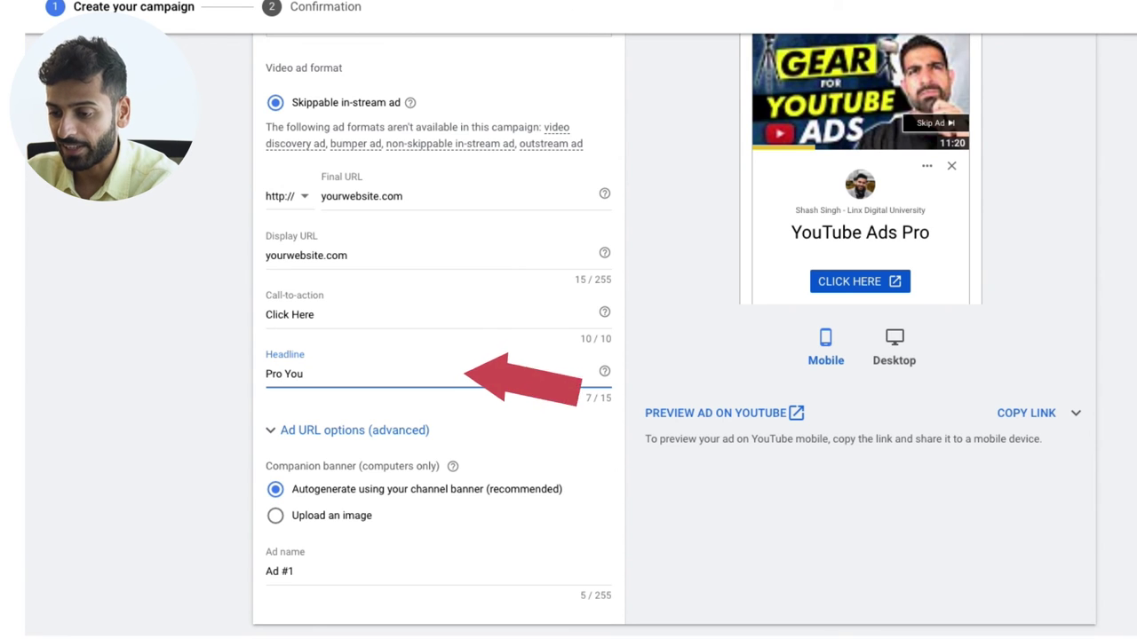
key("BackSpace")
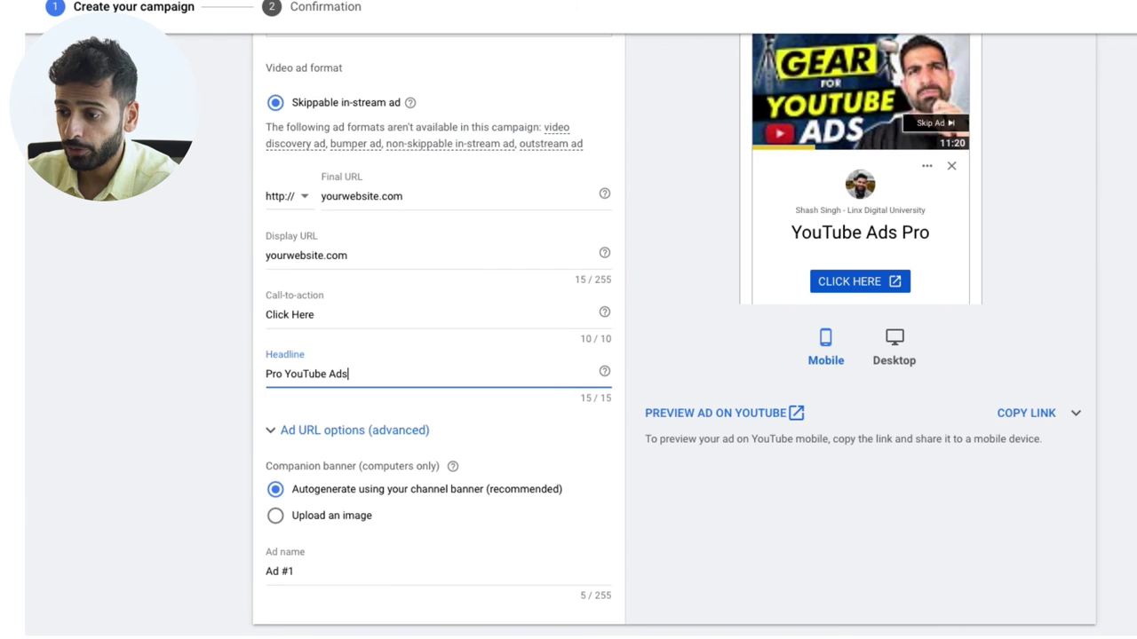
- Switch the companion banner to an uploaded image to check its size requirements, and return to the autogenerated banner
scroll(356, 432, "down", 2)
scroll(355, 436, "up", 1)
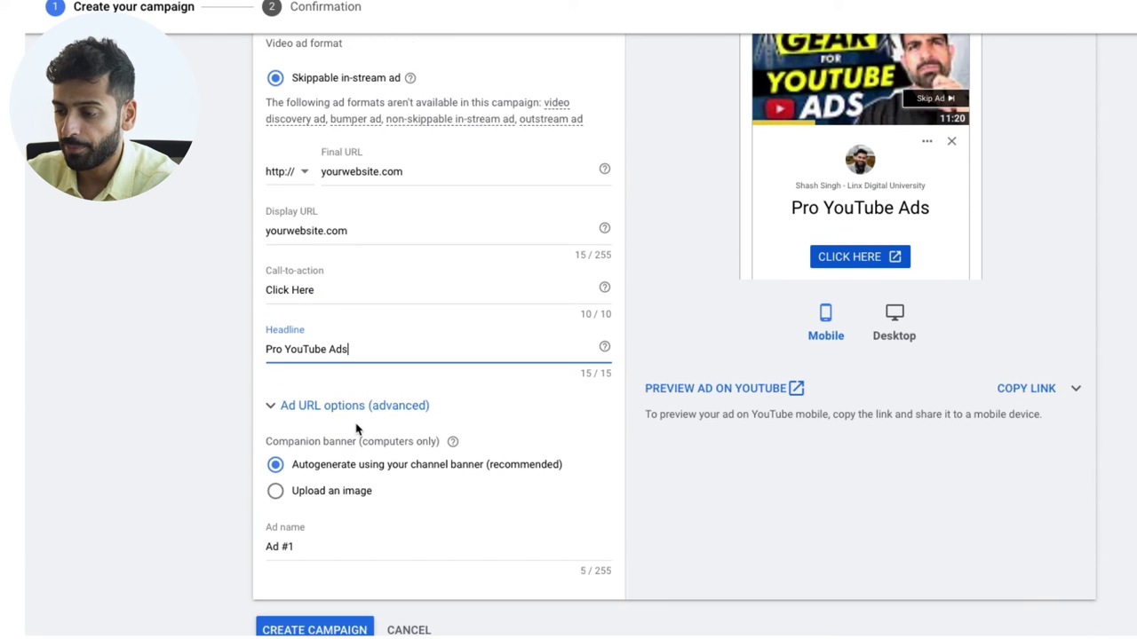
scroll(355, 373, "down", 2)
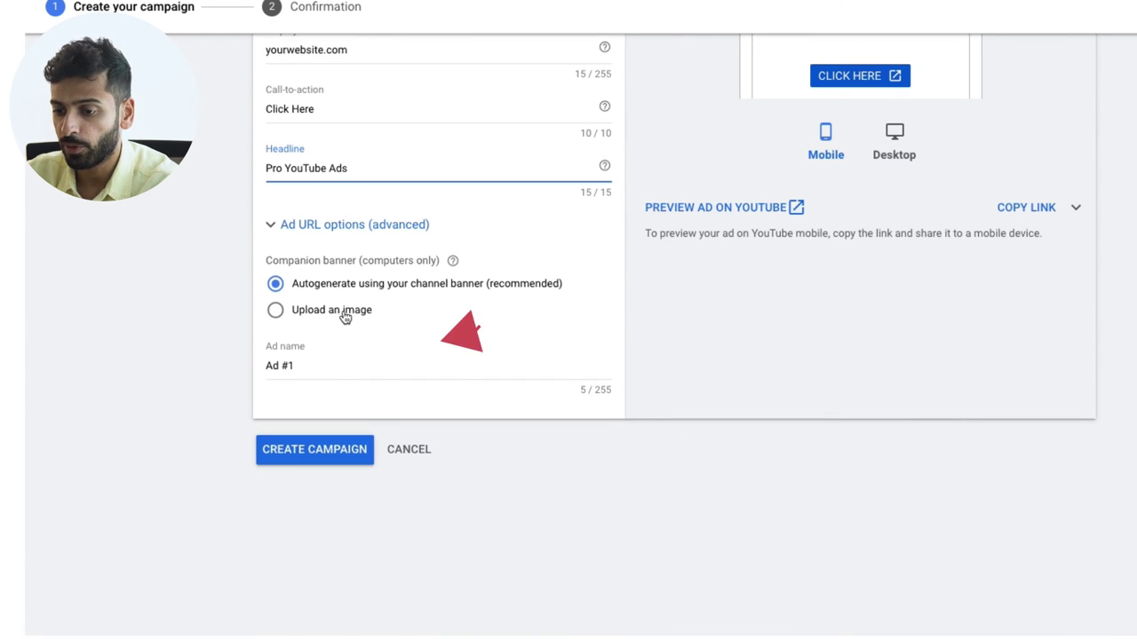
left_click(344, 318)
left_click_drag(348, 391, 515, 391)
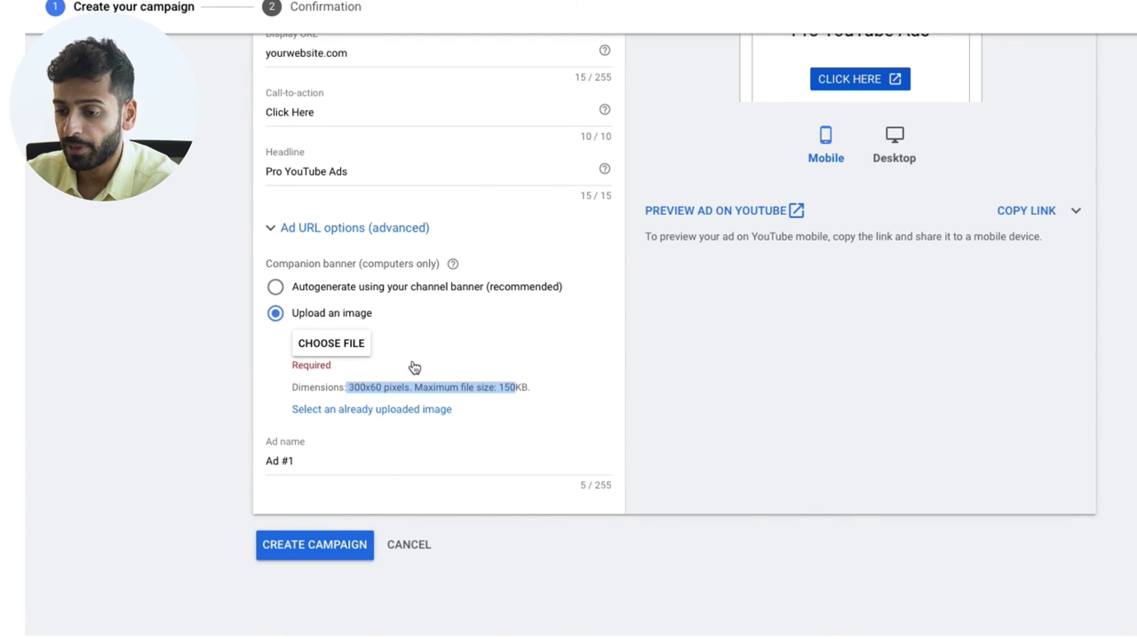
left_click(335, 293)
- Rename the ad as "YouTube Ads Gear"
left_click(373, 368)
left_click_drag(373, 368, 391, 349)
scroll(414, 381, "up", 1)
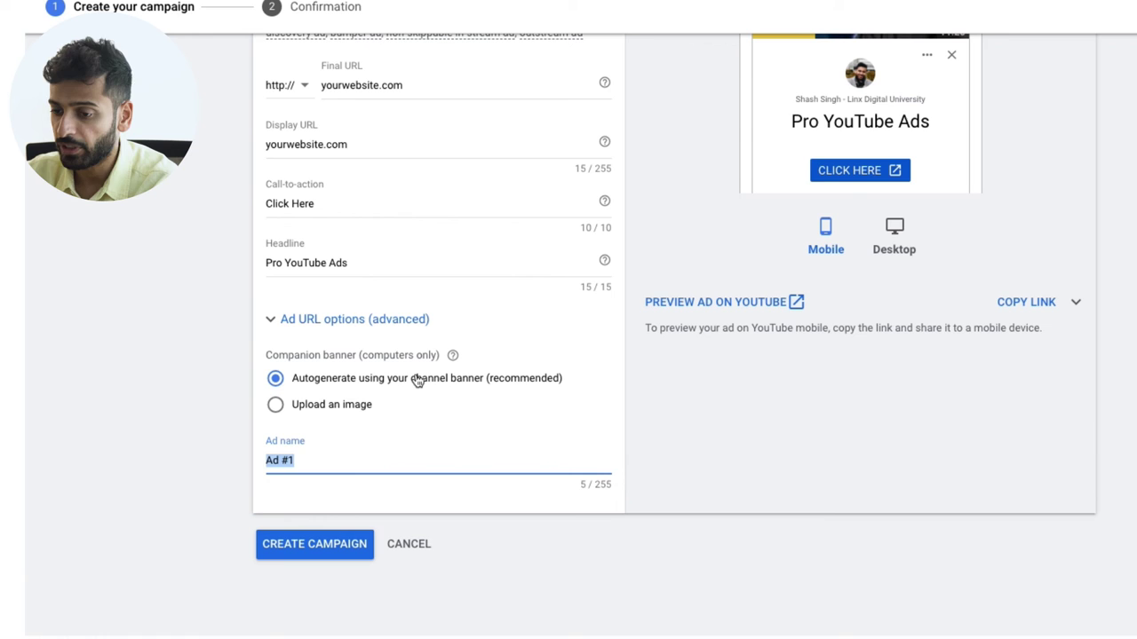
type("YouTube Ads")
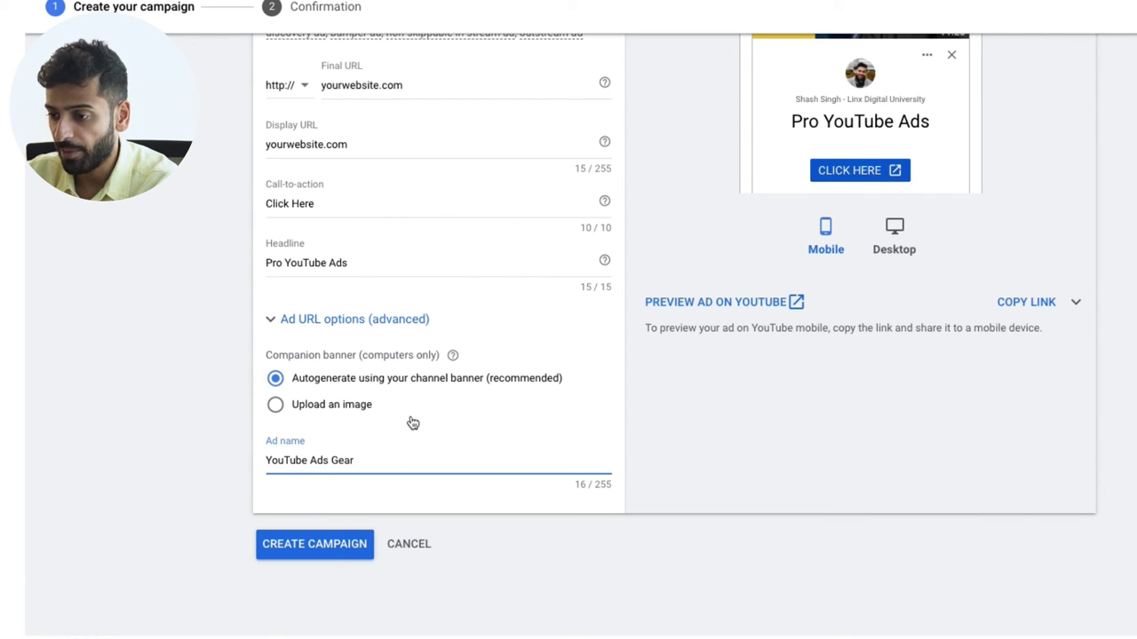
- Create the campaign, expand its ad group and ad summary for review, and continue to the campaign
left_click(327, 547)
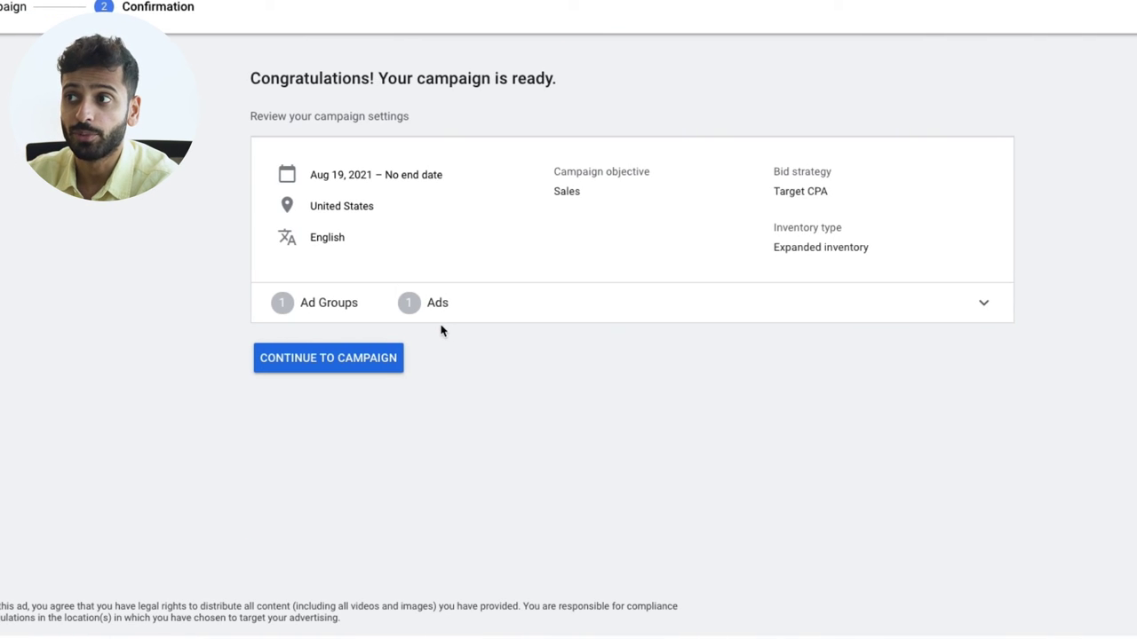
left_click(435, 326)
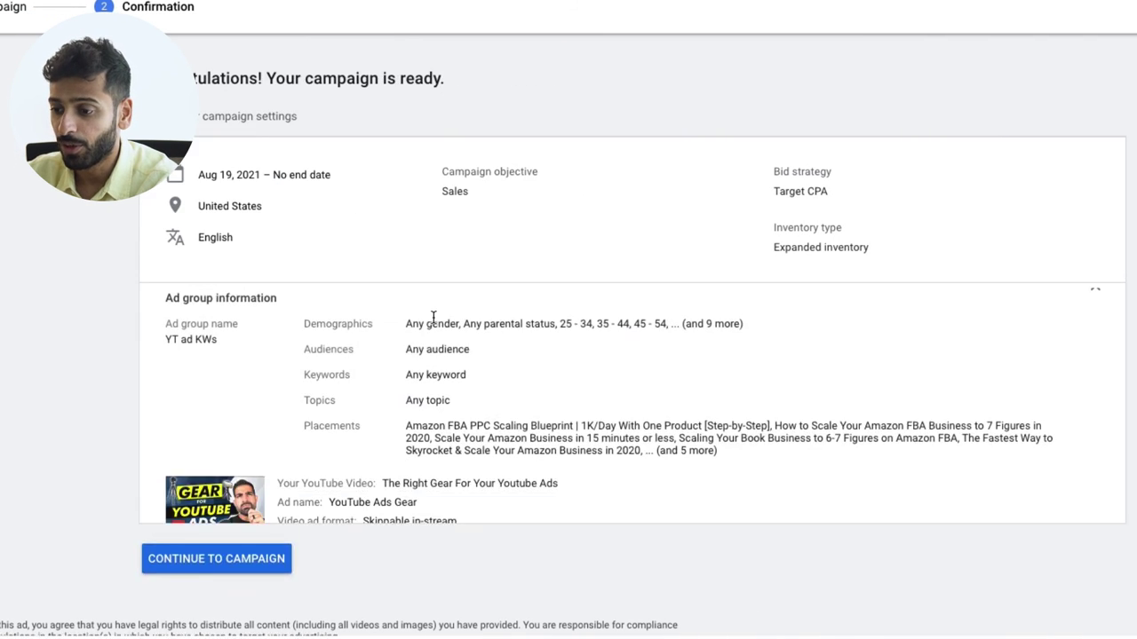
left_click(238, 611)
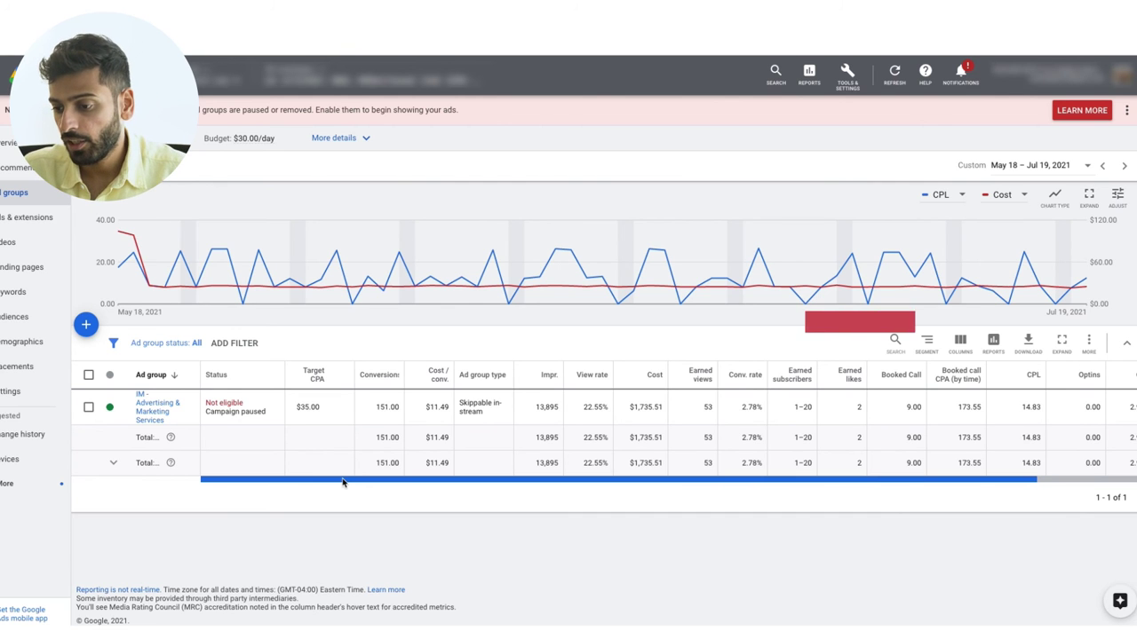
- Examine the CPL, booked calls and booked call CPA of the IM - Advertising & Marketing Services ad group
left_click_drag(343, 482, 449, 476)
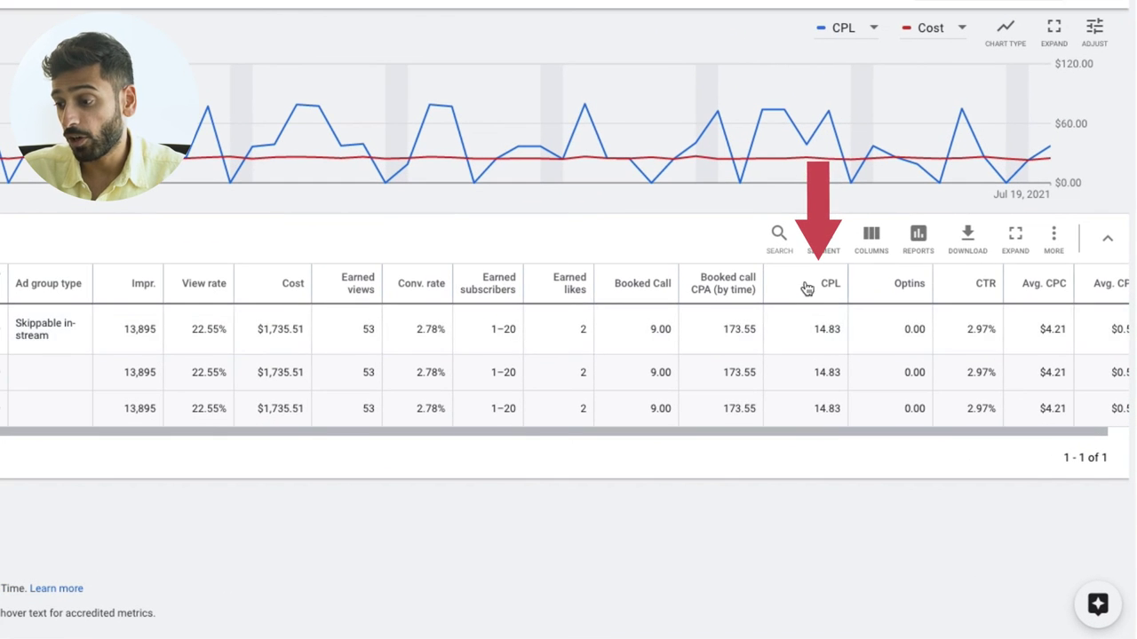
double_click(826, 329)
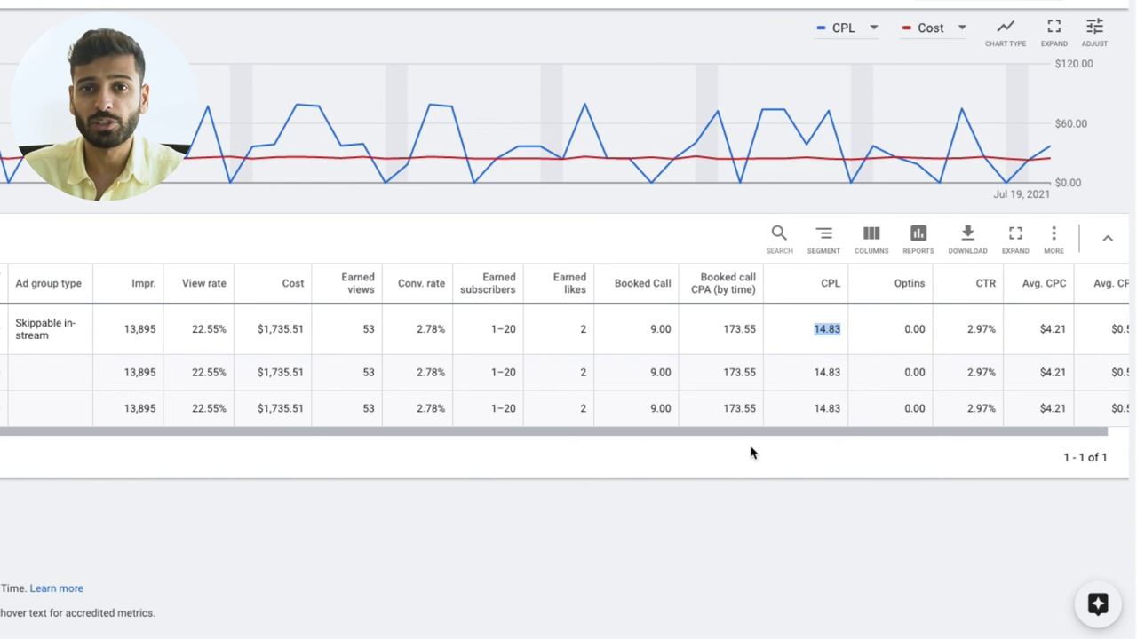
left_click_drag(761, 438, 792, 437)
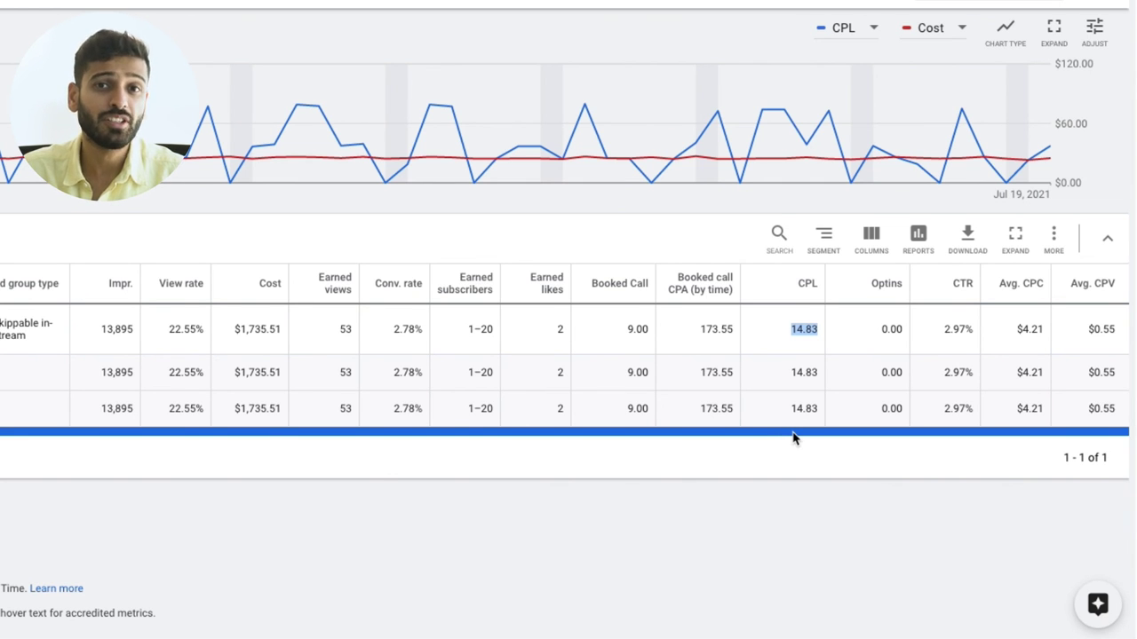
left_click_drag(793, 437, 784, 436)
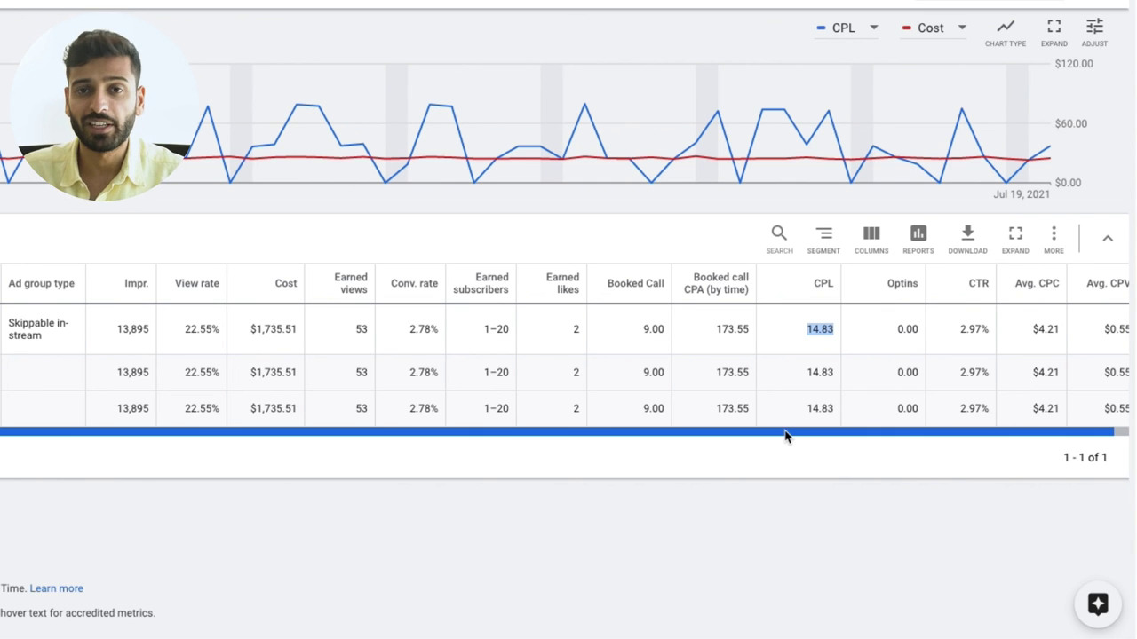
left_click_drag(785, 435, 954, 441)
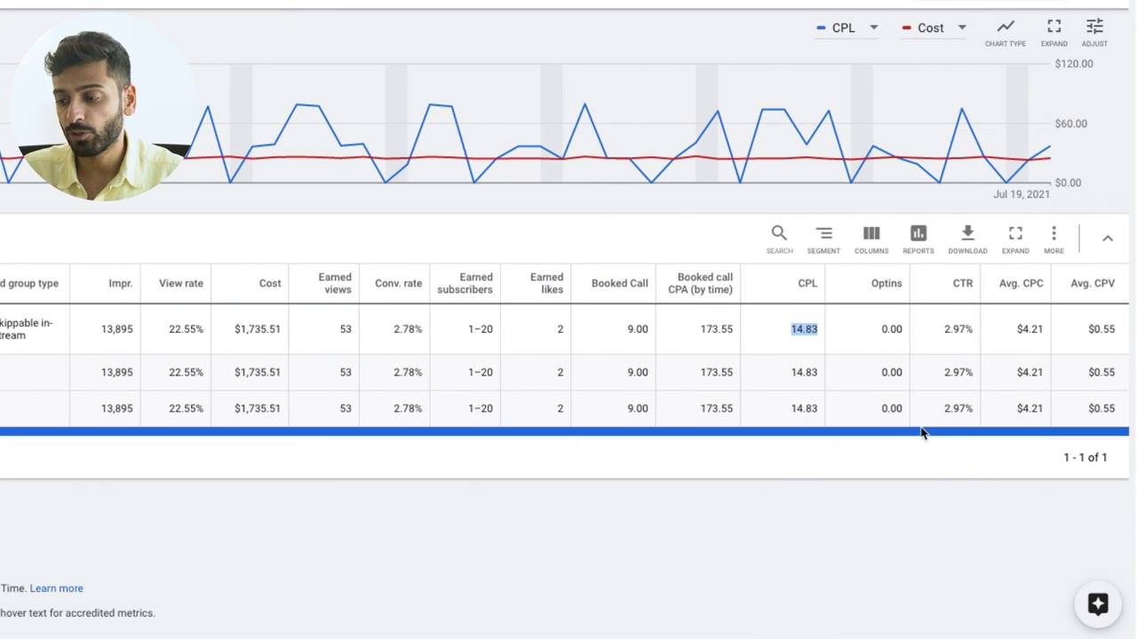
left_click(631, 330)
double_click(706, 330)
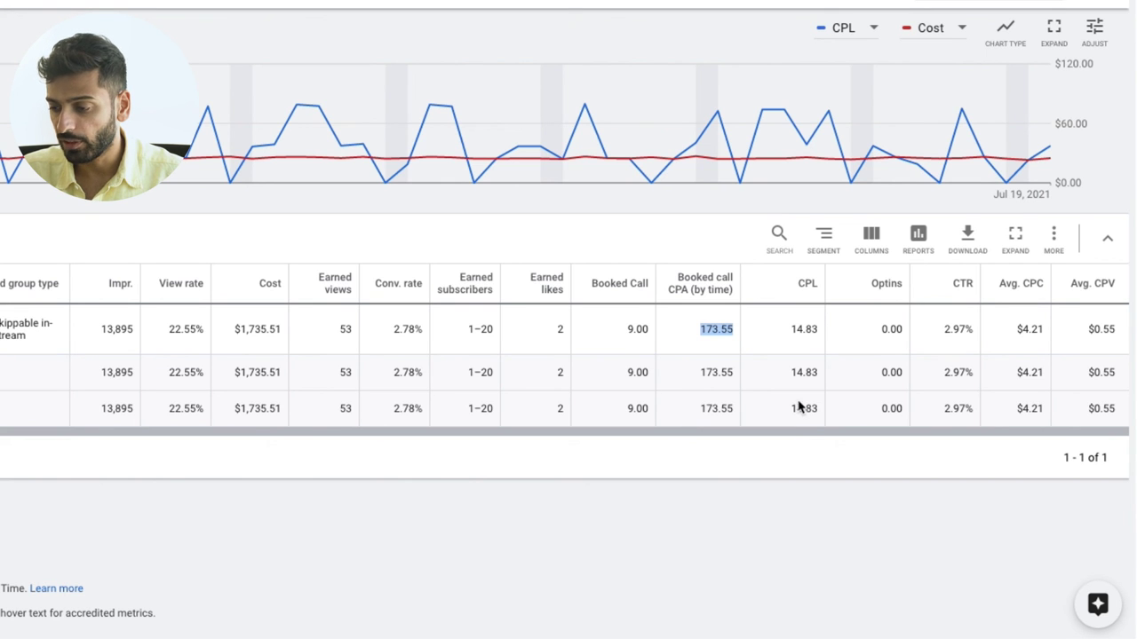
- Sort the ad groups by average CPC and examine the ad group's CTR and average cost per click
left_click(875, 256)
left_click(875, 256)
mouse_move(965, 296)
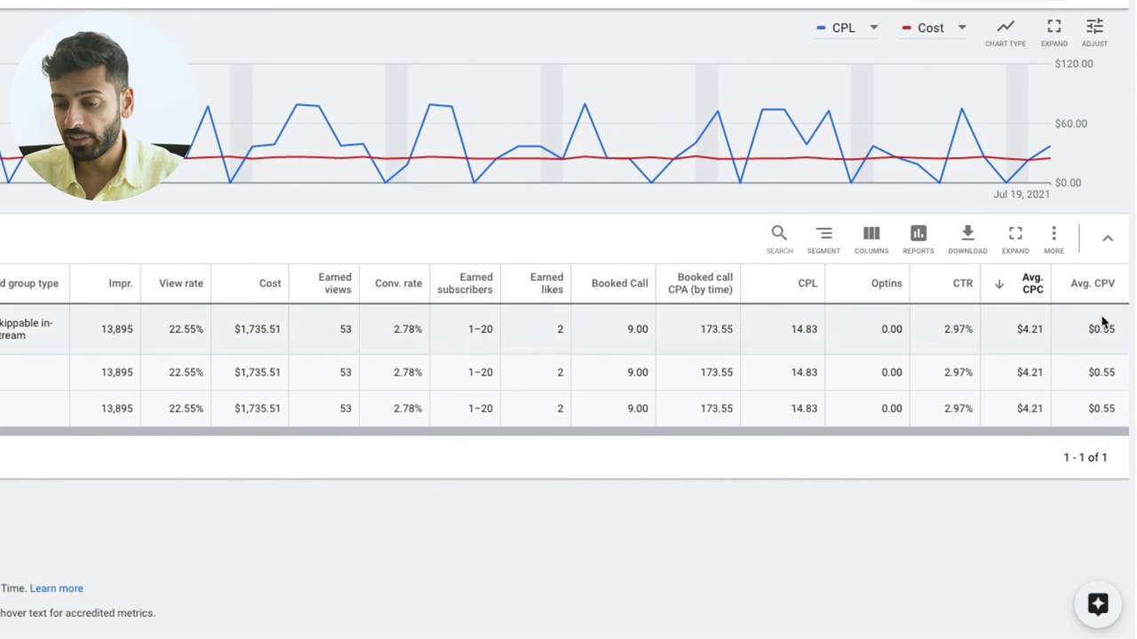
left_click_drag(908, 325, 786, 353)
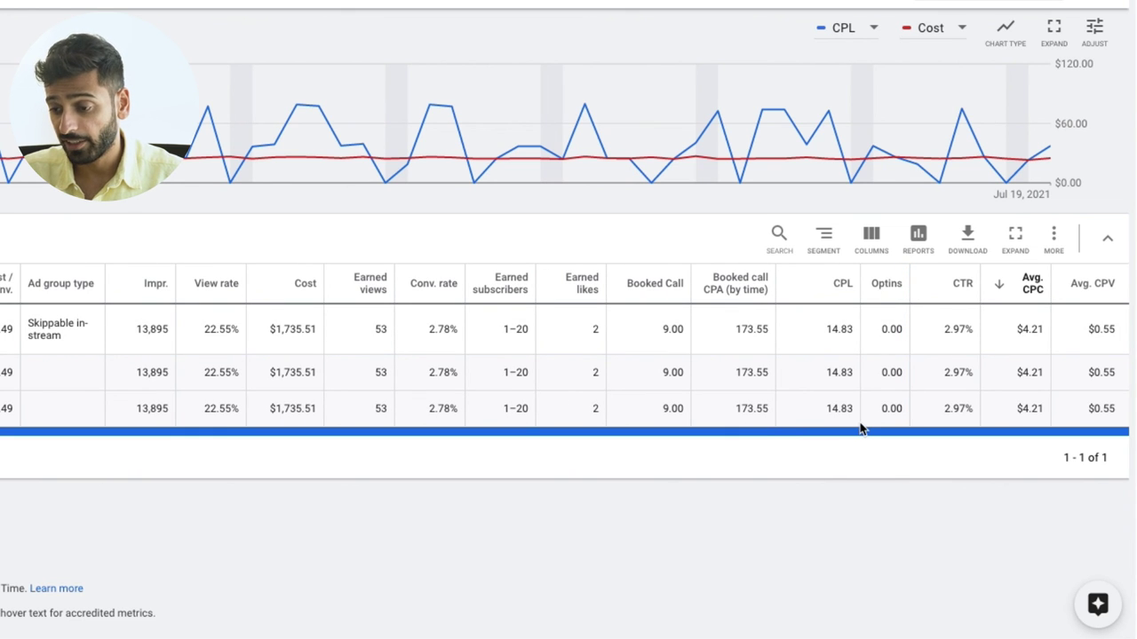
double_click(952, 328)
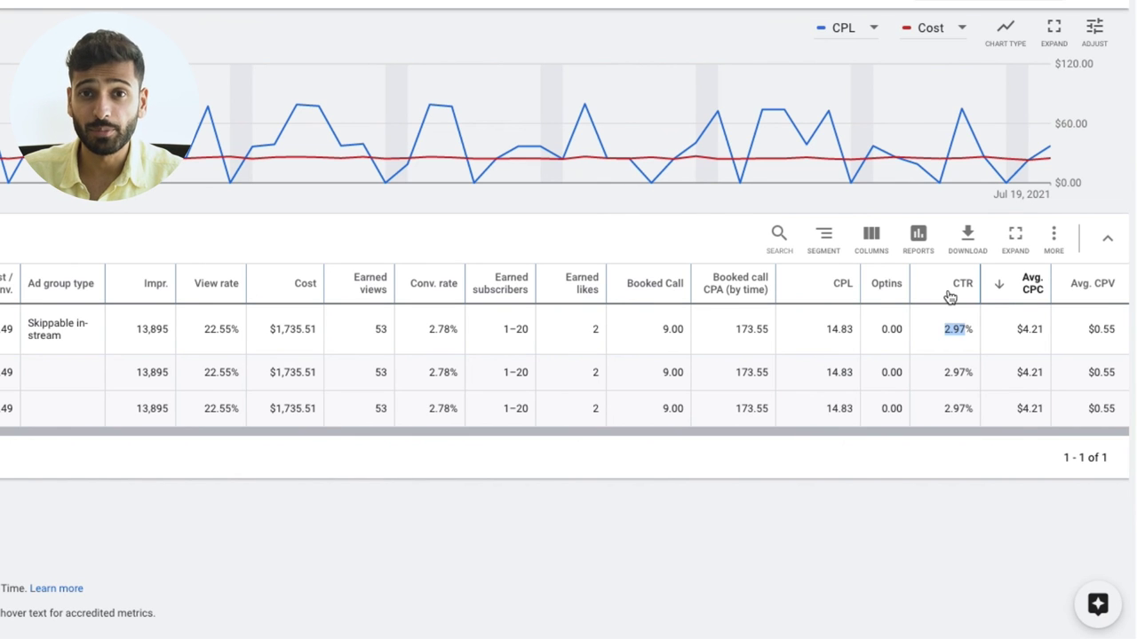
left_click(1013, 329)
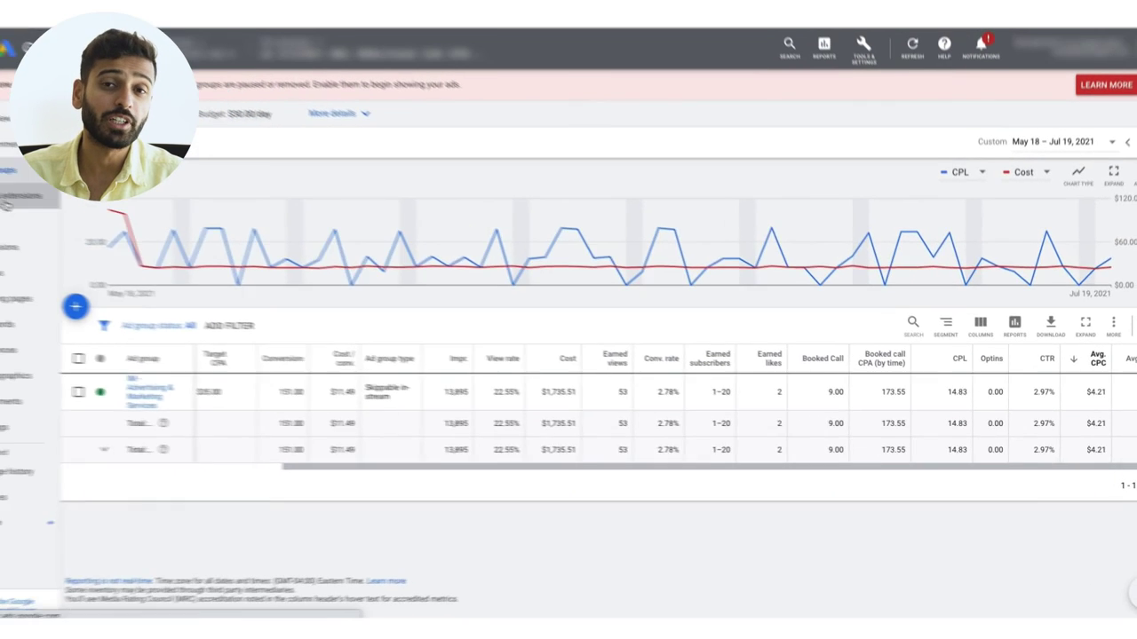
- Open the campaign's ads list and examine the video ad's cost, CPL, lead and conversion breakdown columns
left_click(55, 209)
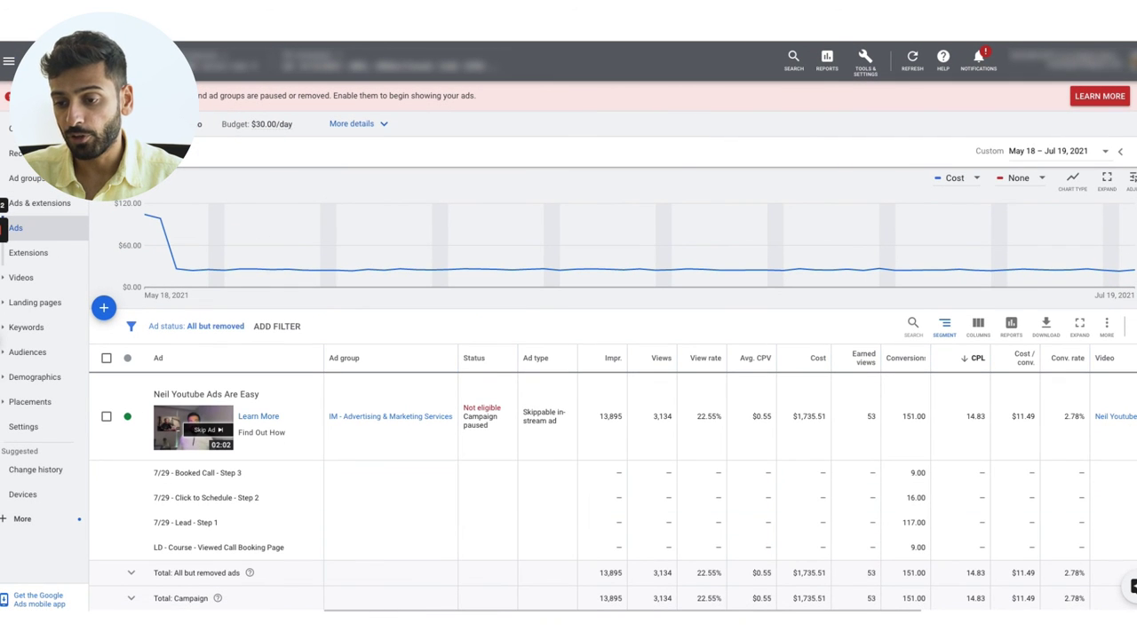
scroll(727, 478, "right", 5)
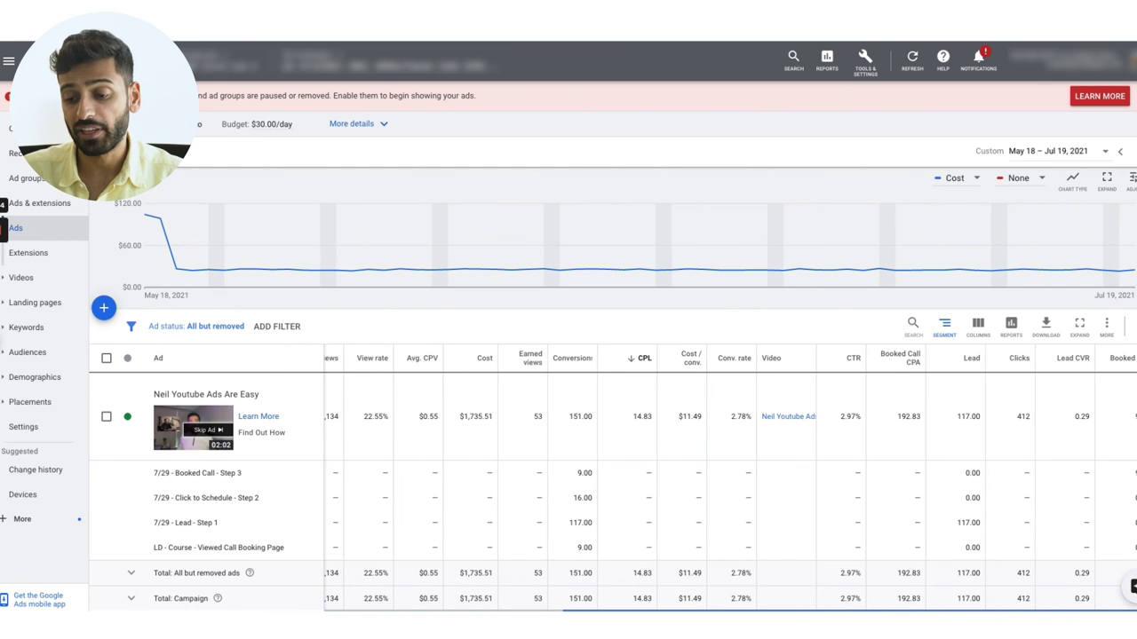
scroll(972, 604, "left", 5)
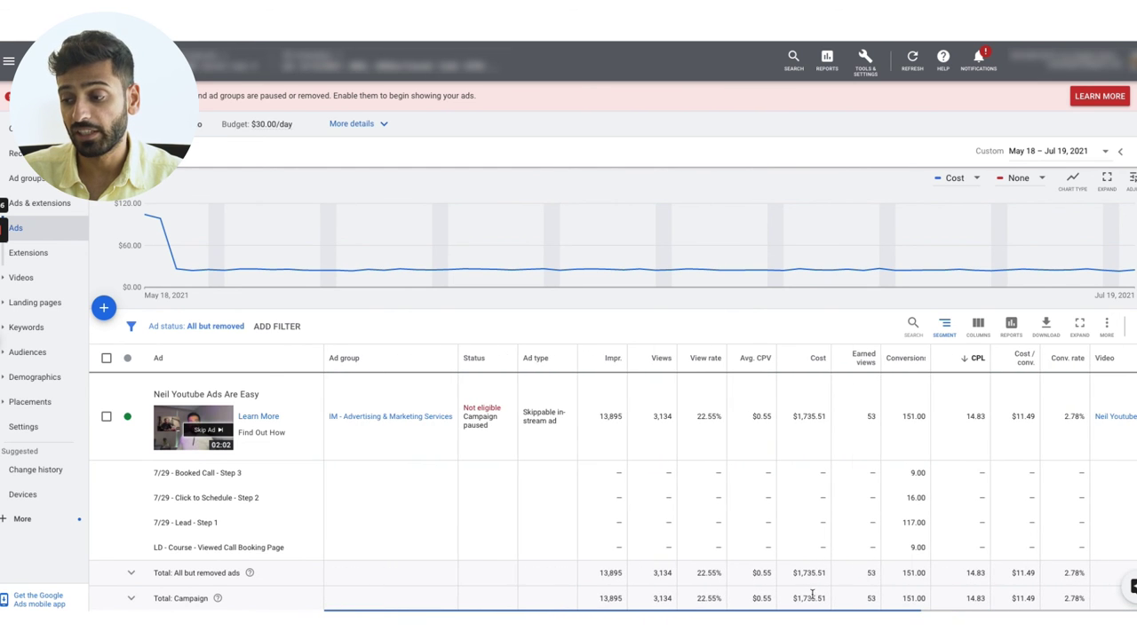
scroll(754, 586, "right", 5)
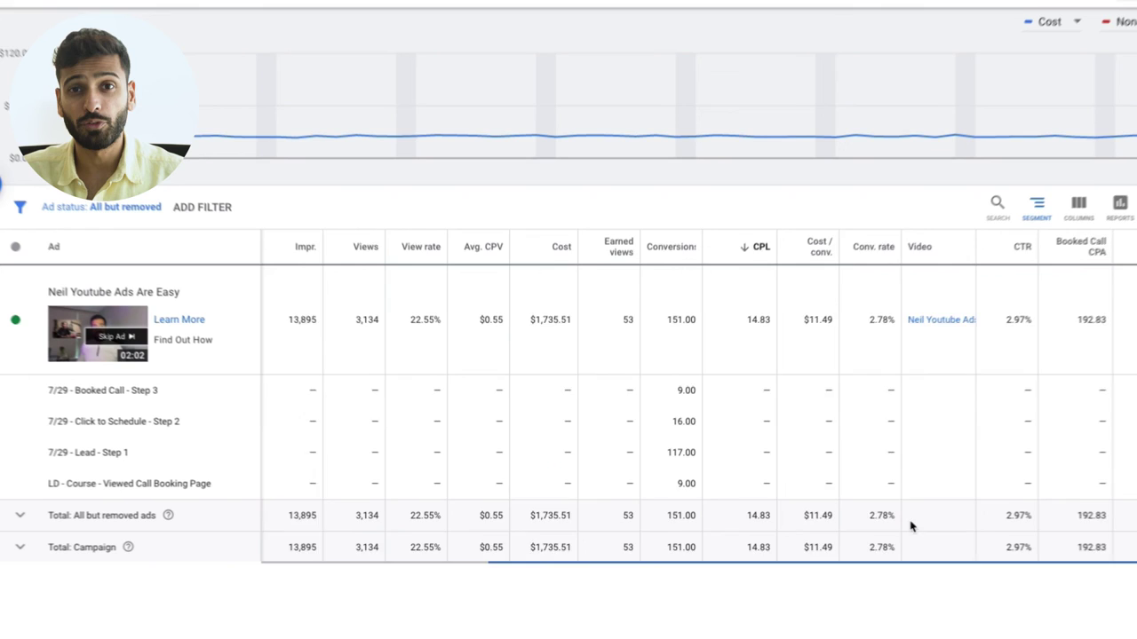
scroll(1061, 497, "left", 1)
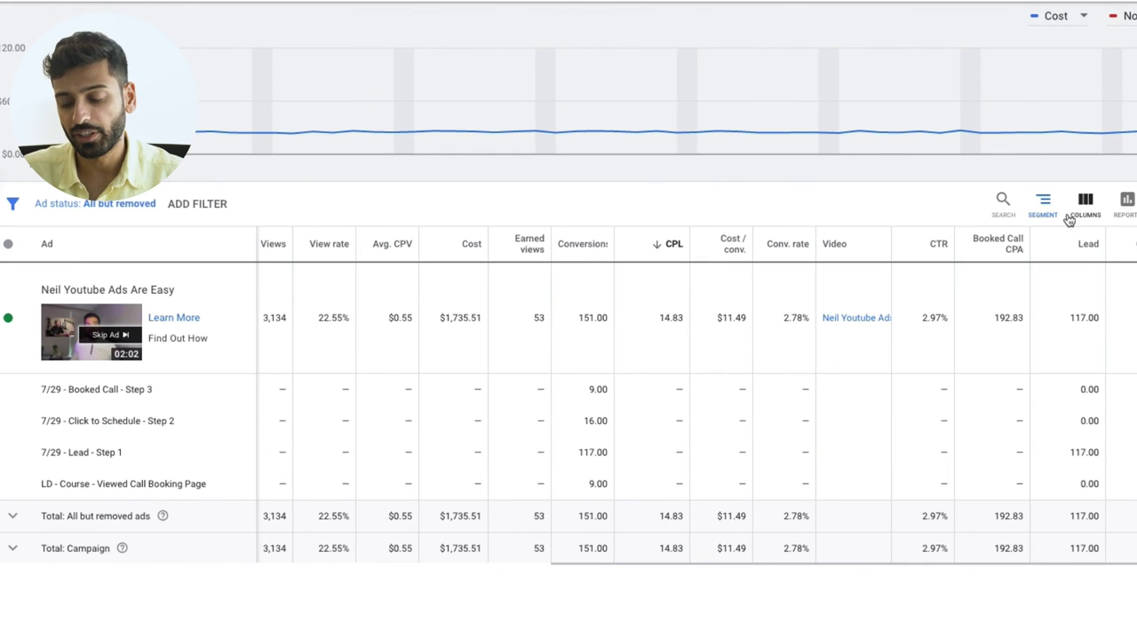
- Set the ads table's segment to None to remove the breakdown by conversion action
left_click(1043, 202)
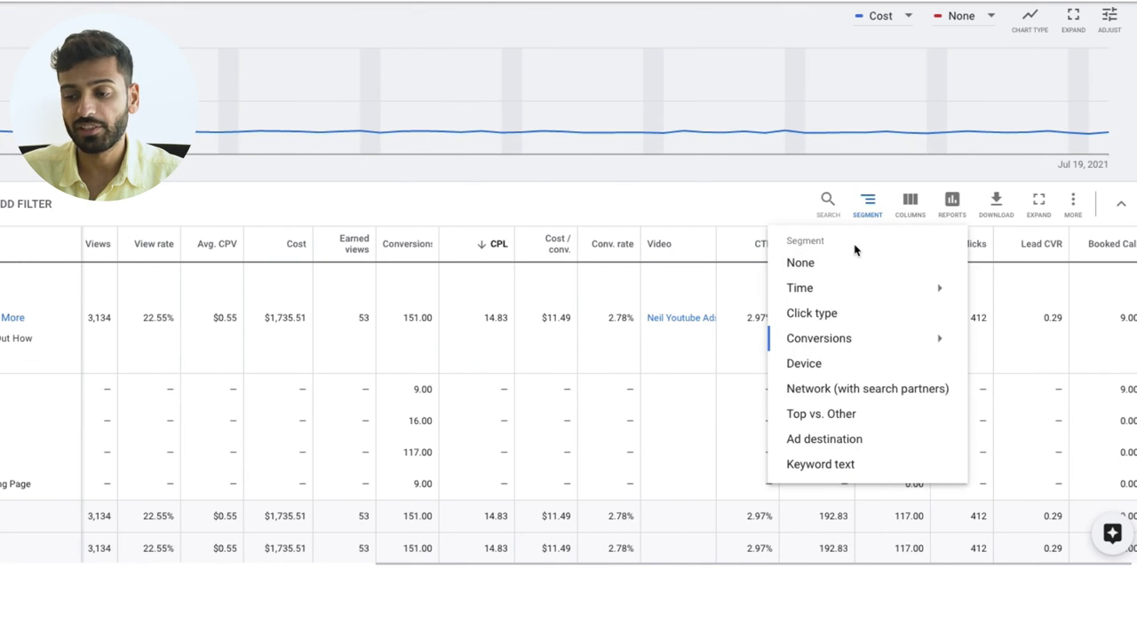
left_click(831, 263)
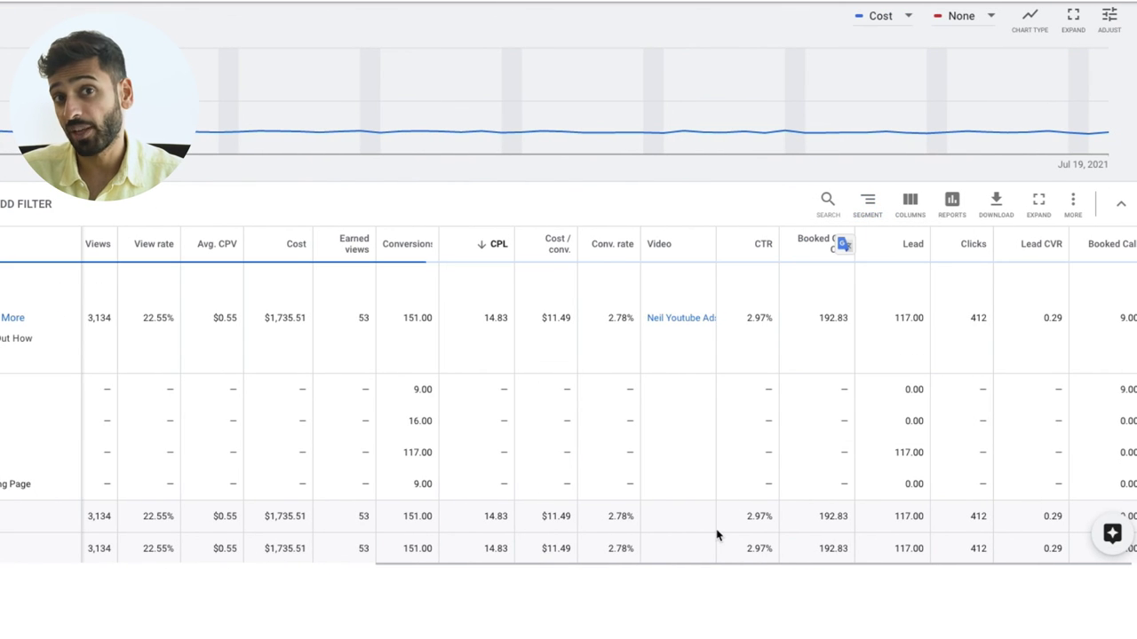
left_click_drag(414, 446, 397, 446)
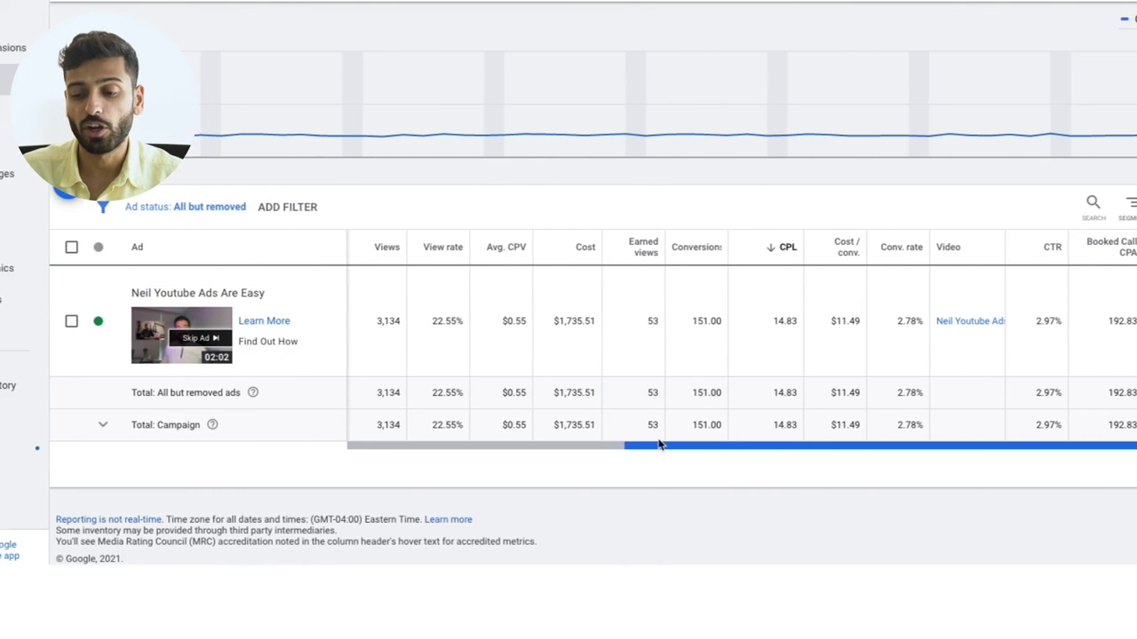